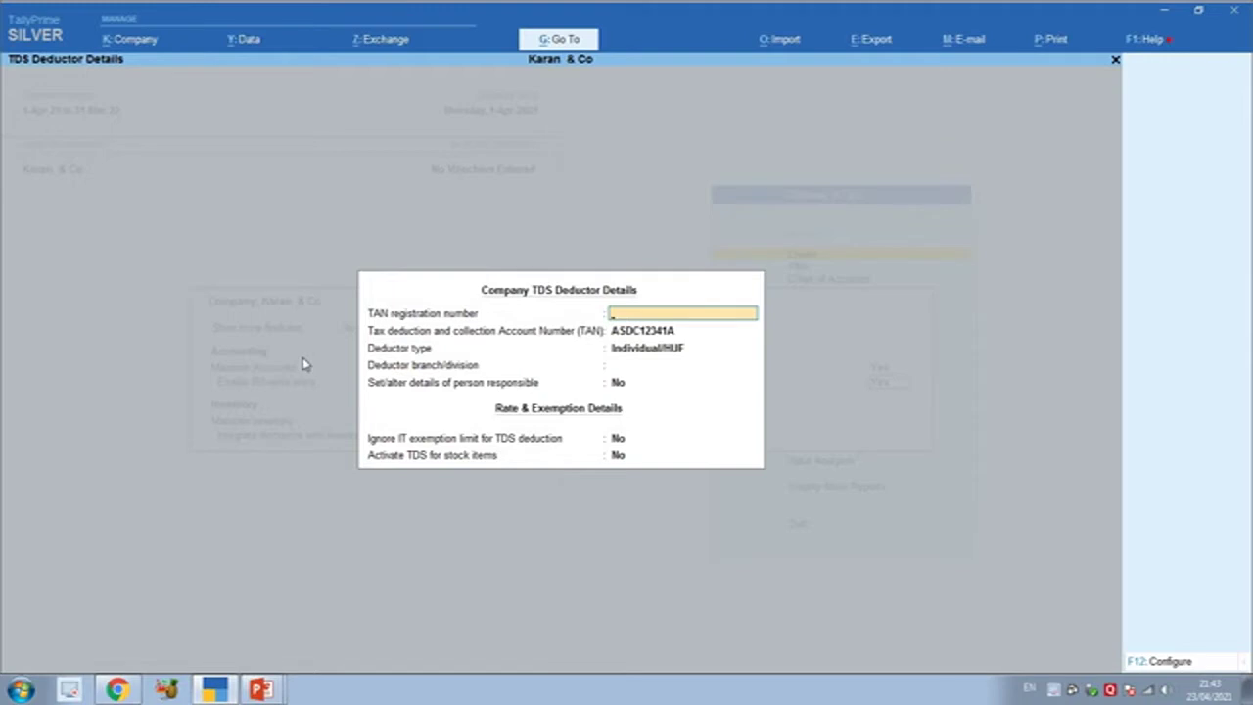
Keep the TAN and the Individual/HUF deductor type in the company TDS deductor details, and set the deductor branch/division to SAKET.
{"action": "key", "text": "Return"}
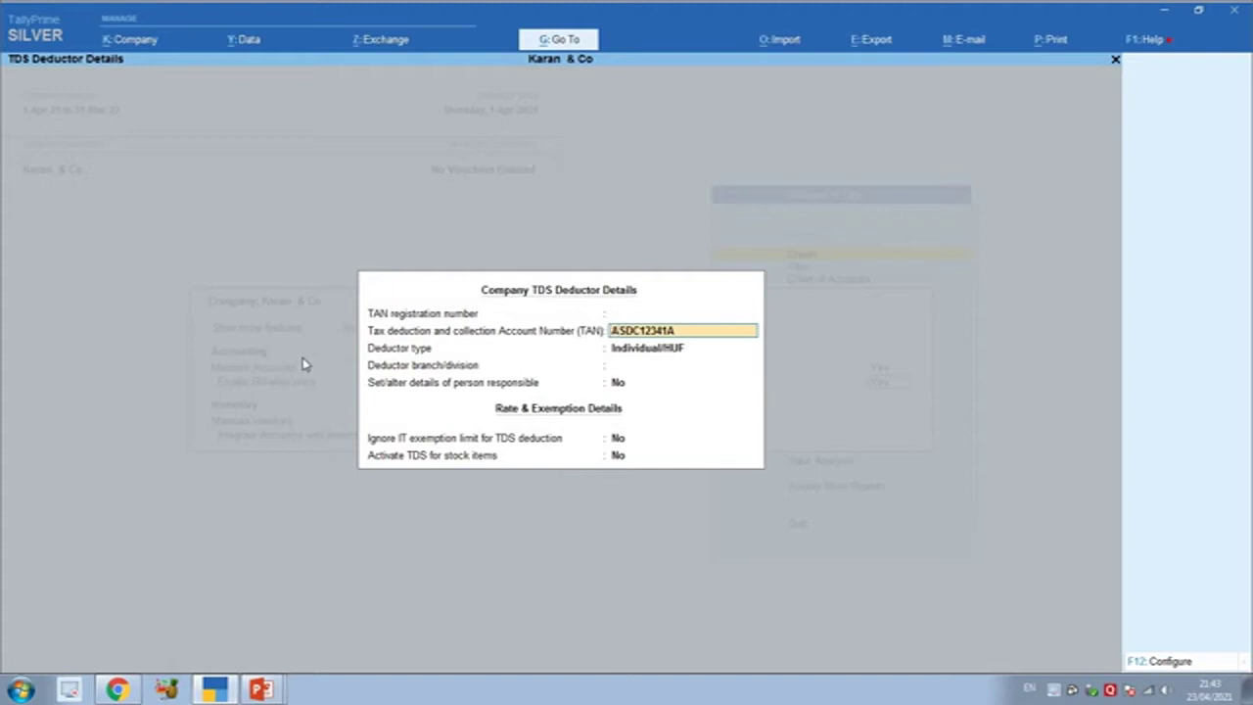
{"action": "key", "text": "Return"}
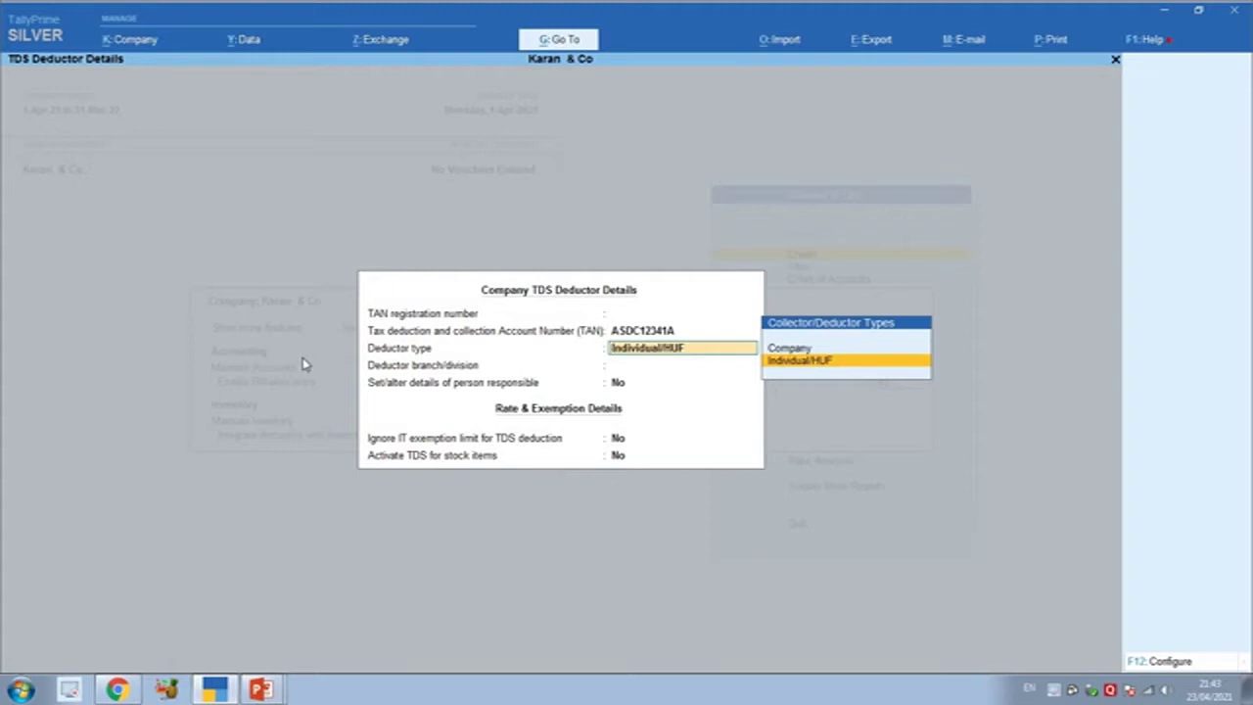
{"action": "key", "text": "Return"}
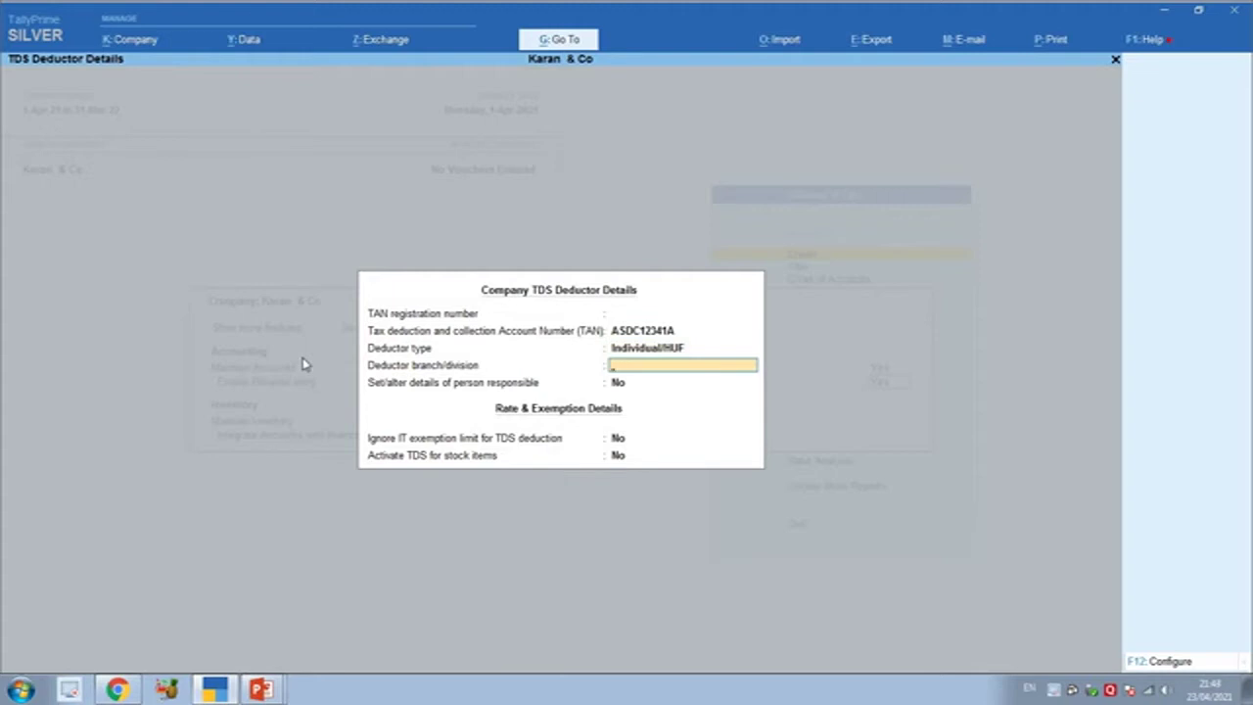
{"action": "type", "text": "SAKET"}
{"action": "key", "text": "Return"}
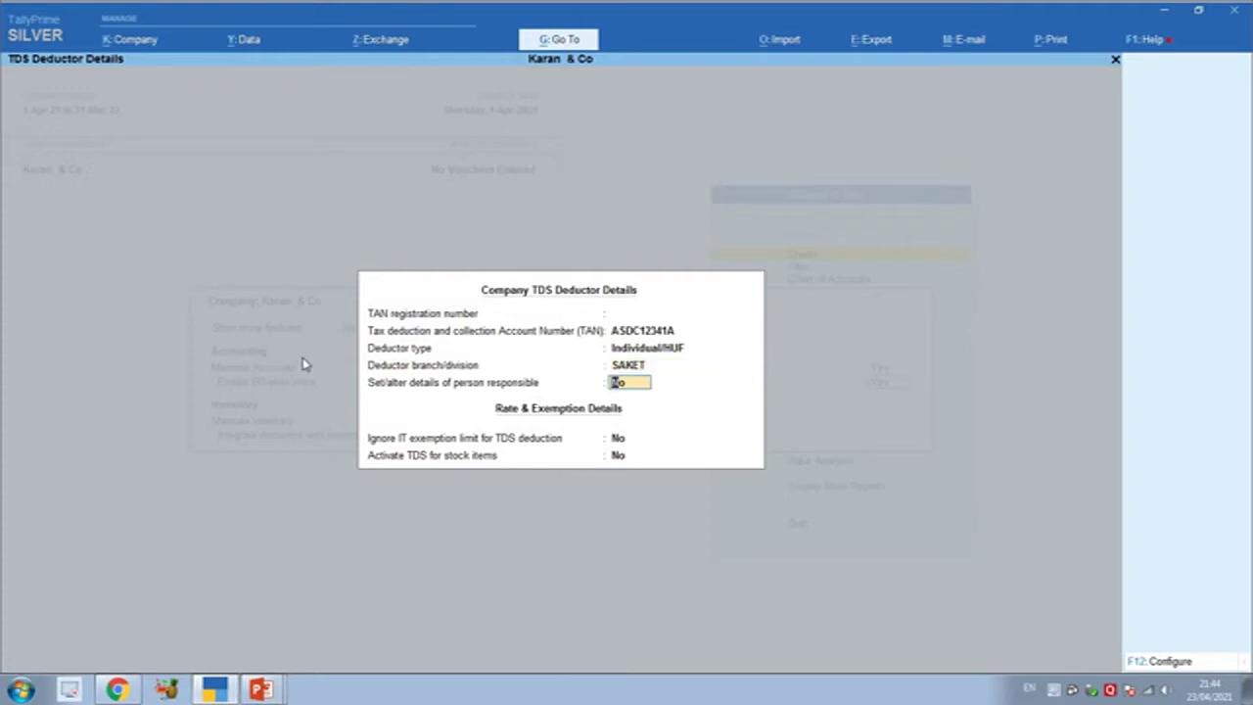
Examine the person responsible details form without filling it in, and set the option to alter those details back to No.
{"action": "type", "text": "y"}
{"action": "key", "text": "Return"}
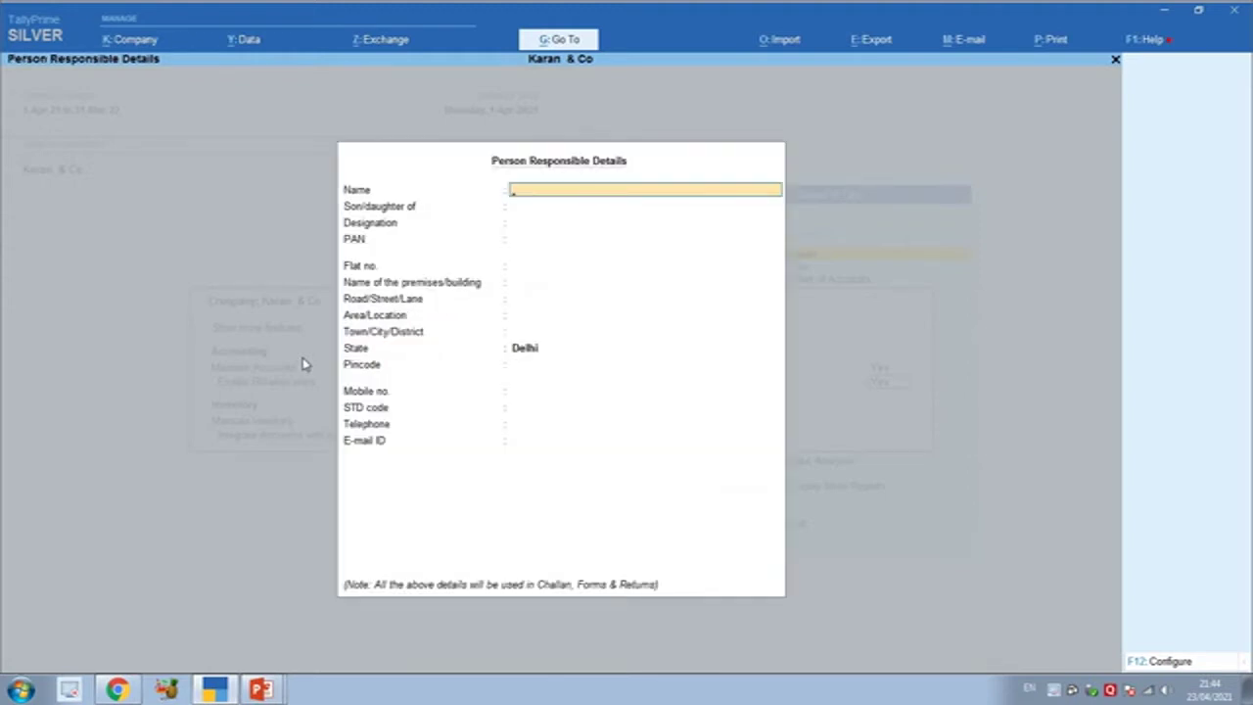
{"action": "key", "text": "Return"}
{"action": "key", "text": "Return"}
{"action": "key", "text": "Return"}
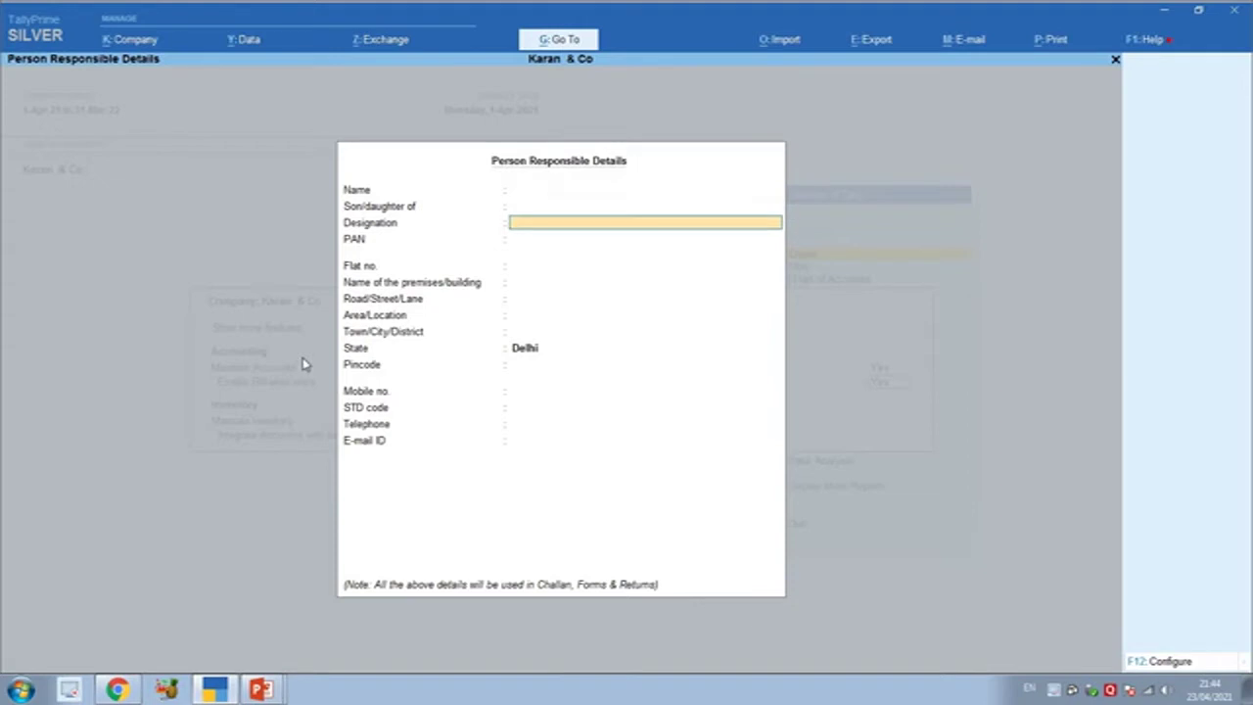
{"action": "key", "text": "Return"}
{"action": "key", "text": "Return"}
{"action": "key", "text": "Return"}
{"action": "key", "text": "Return"}
{"action": "key", "text": "Return"}
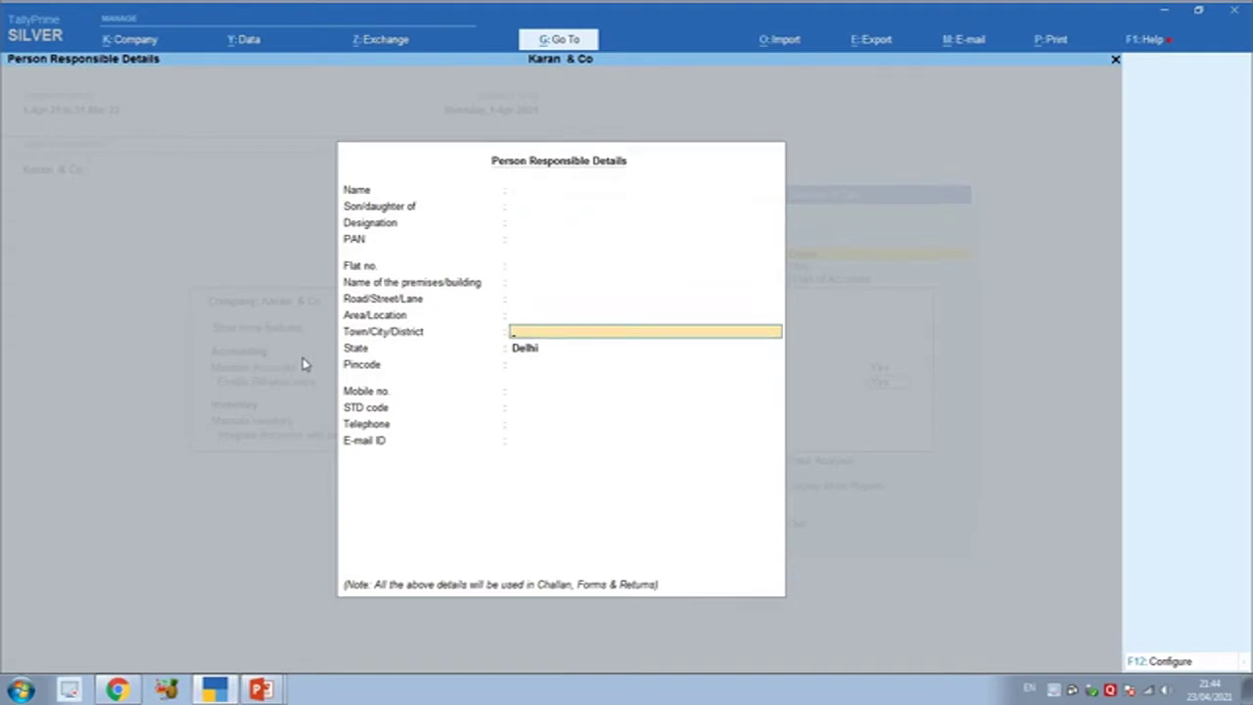
{"action": "key", "text": "Escape"}
{"action": "key", "text": "y"}
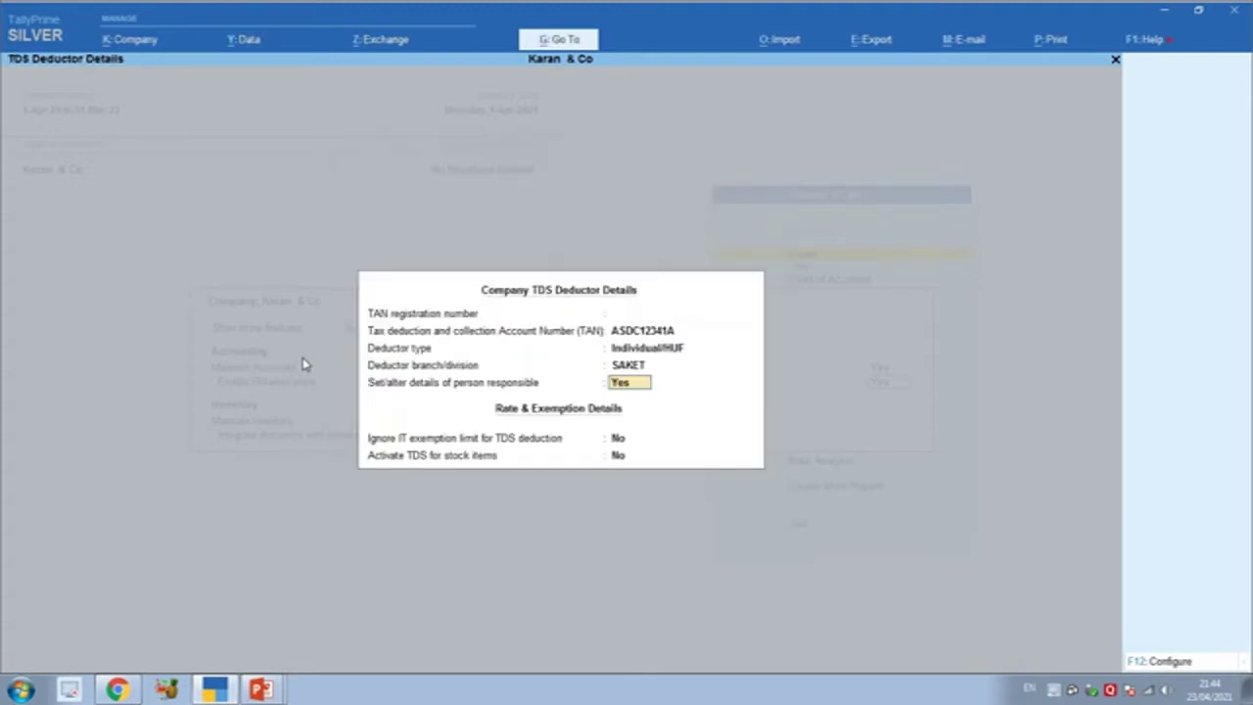
{"action": "key", "text": "n"}
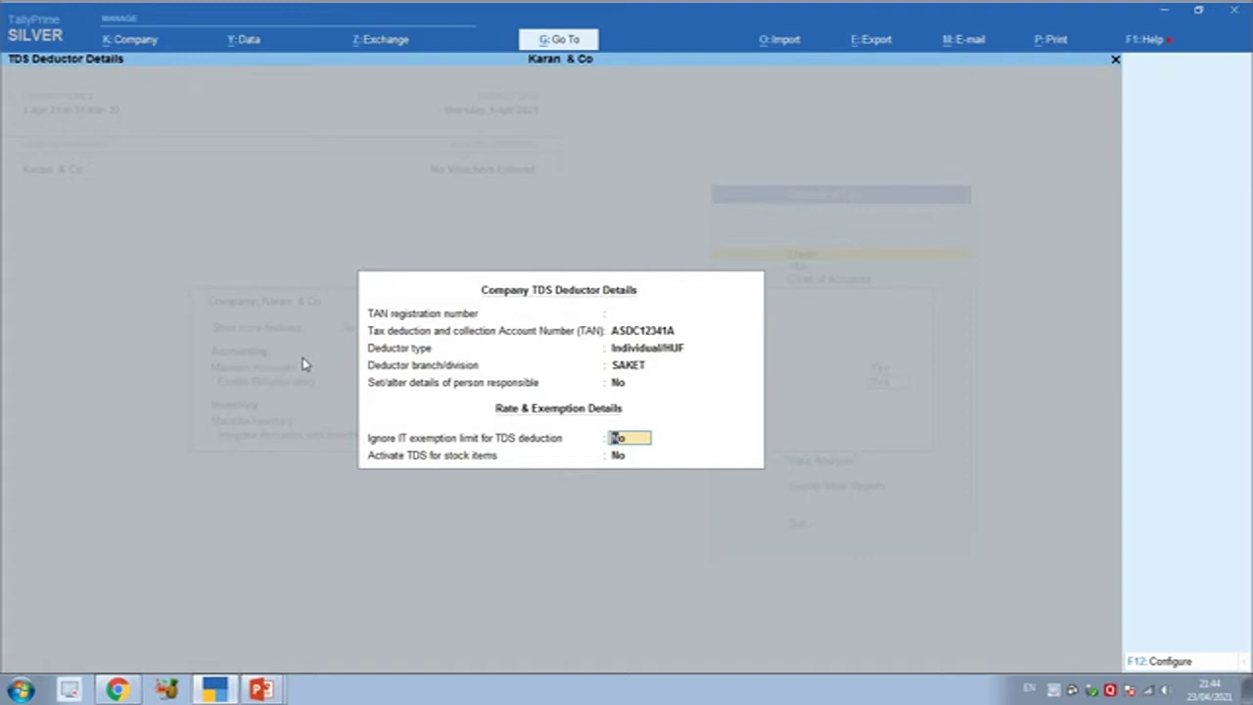
Set the IT exemption limit to be ignored for TDS deduction, keep TDS for stock items at No, and save the deductor details.
{"action": "type", "text": "Y"}
{"action": "key", "text": "Return"}
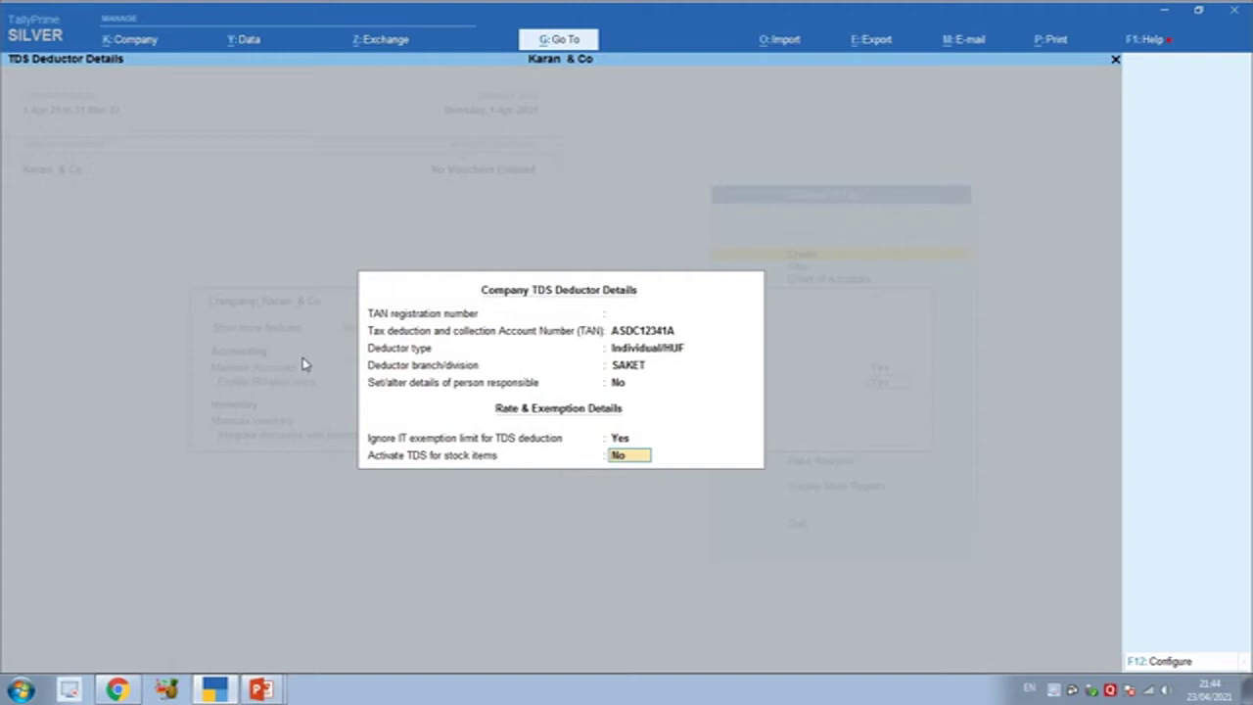
{"action": "key", "text": "Return"}
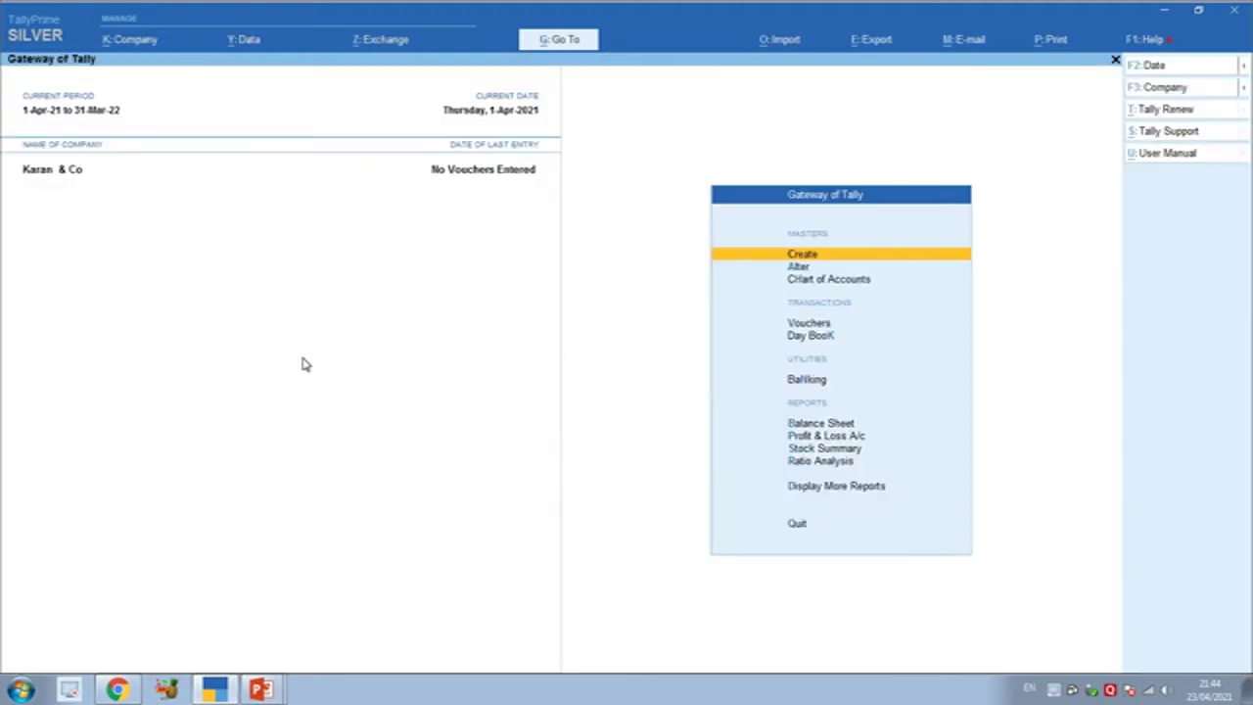
Open the Transportation Service ledger for alteration.
{"action": "key", "text": "Down"}
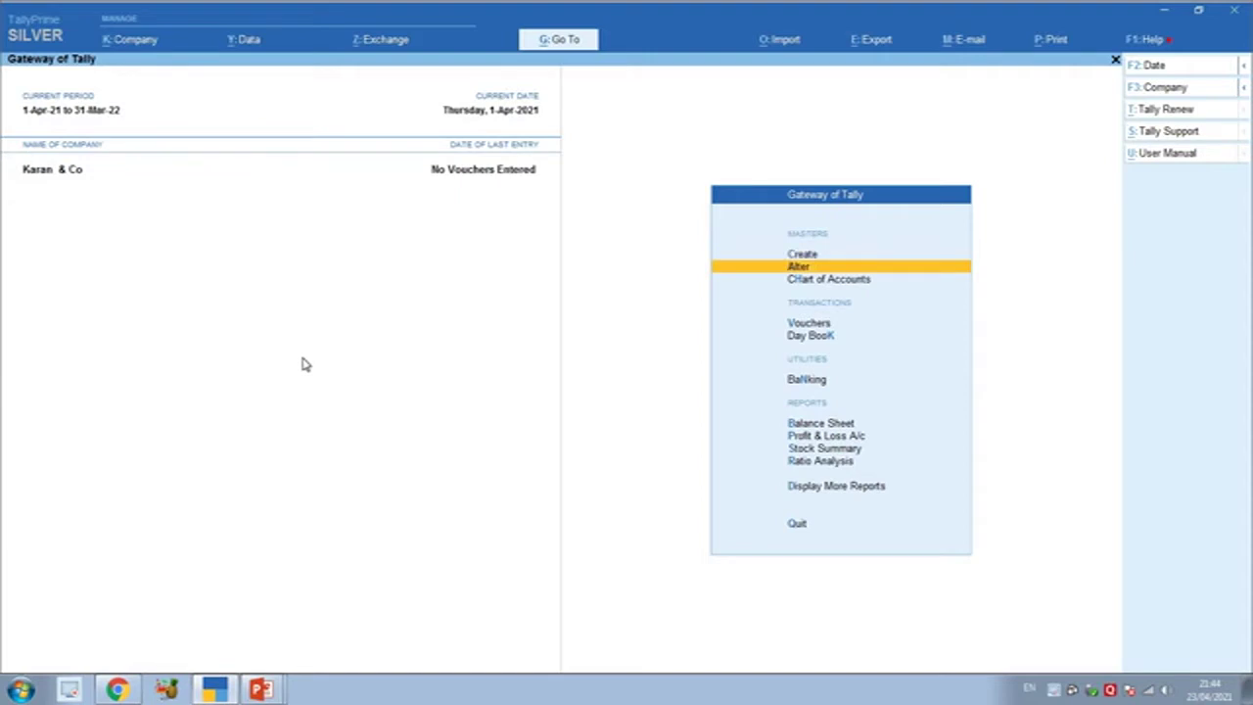
{"action": "key", "text": "Return"}
{"action": "key", "text": "Down"}
{"action": "key", "text": "Down"}
{"action": "key", "text": "Up"}
{"action": "key", "text": "Return"}
{"action": "key", "text": "Down"}
{"action": "key", "text": "Down"}
{"action": "key", "text": "Down"}
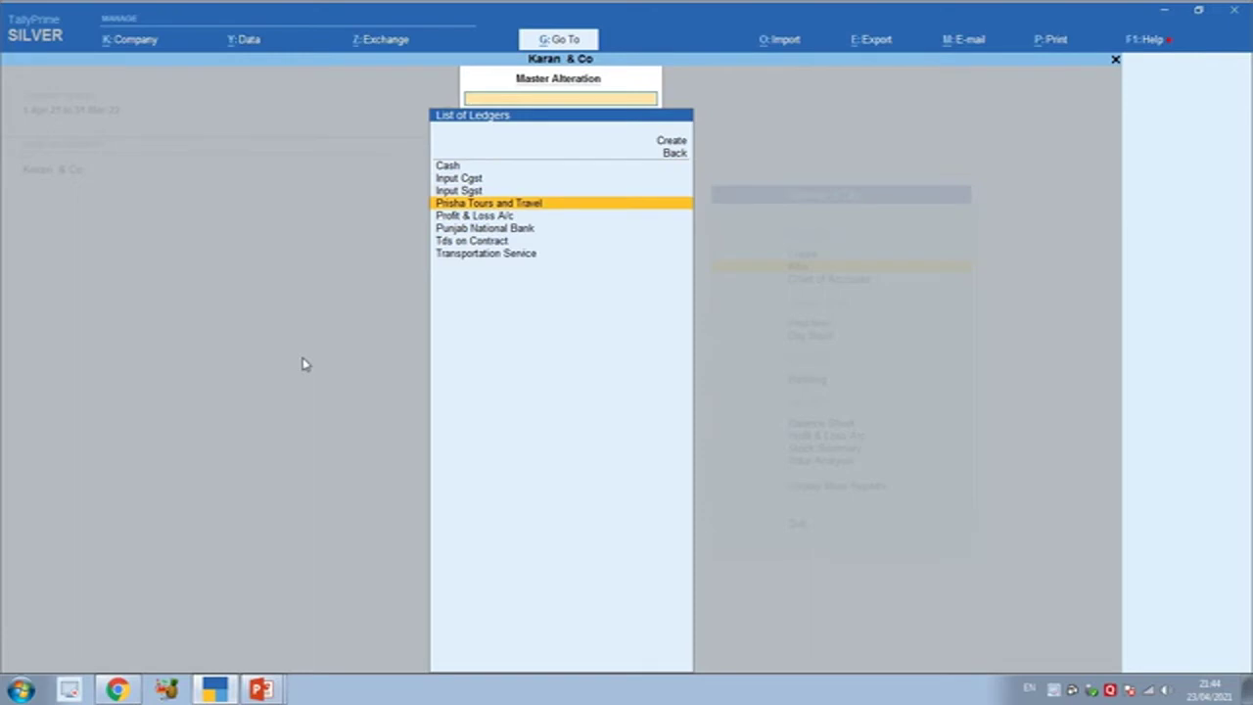
{"action": "key", "text": "Down"}
{"action": "key", "text": "Down"}
{"action": "key", "text": "Down"}
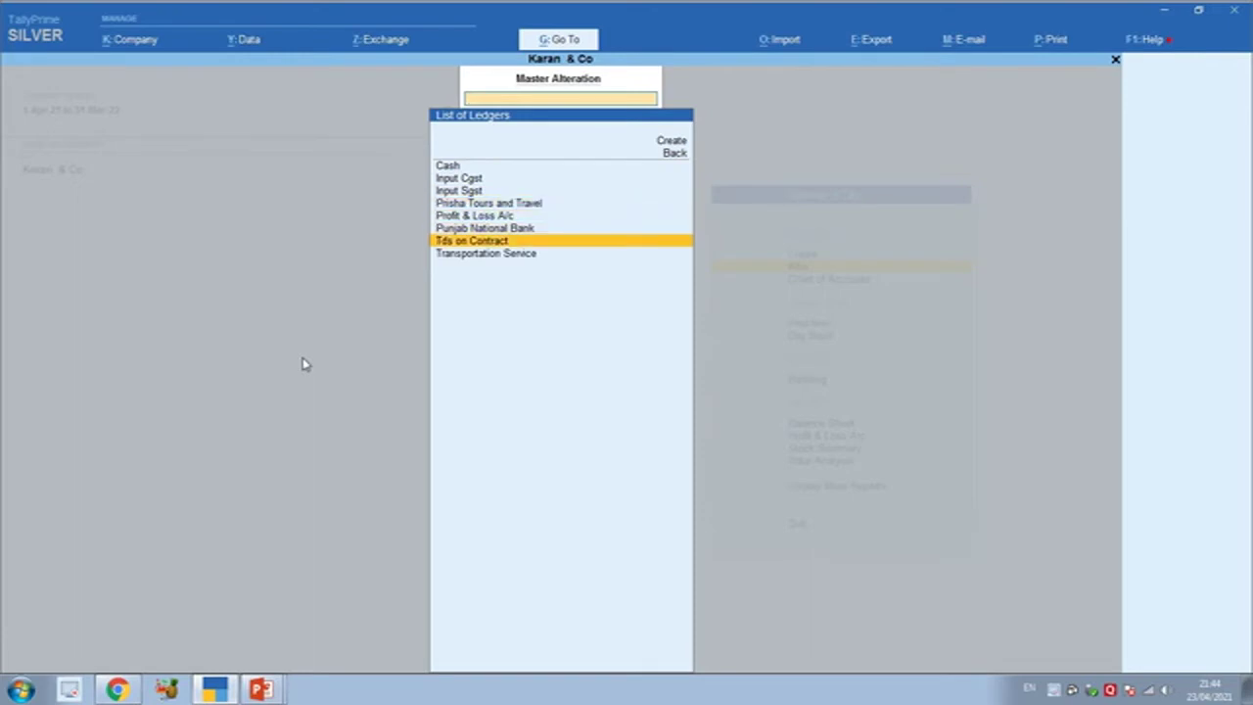
{"action": "key", "text": "Down"}
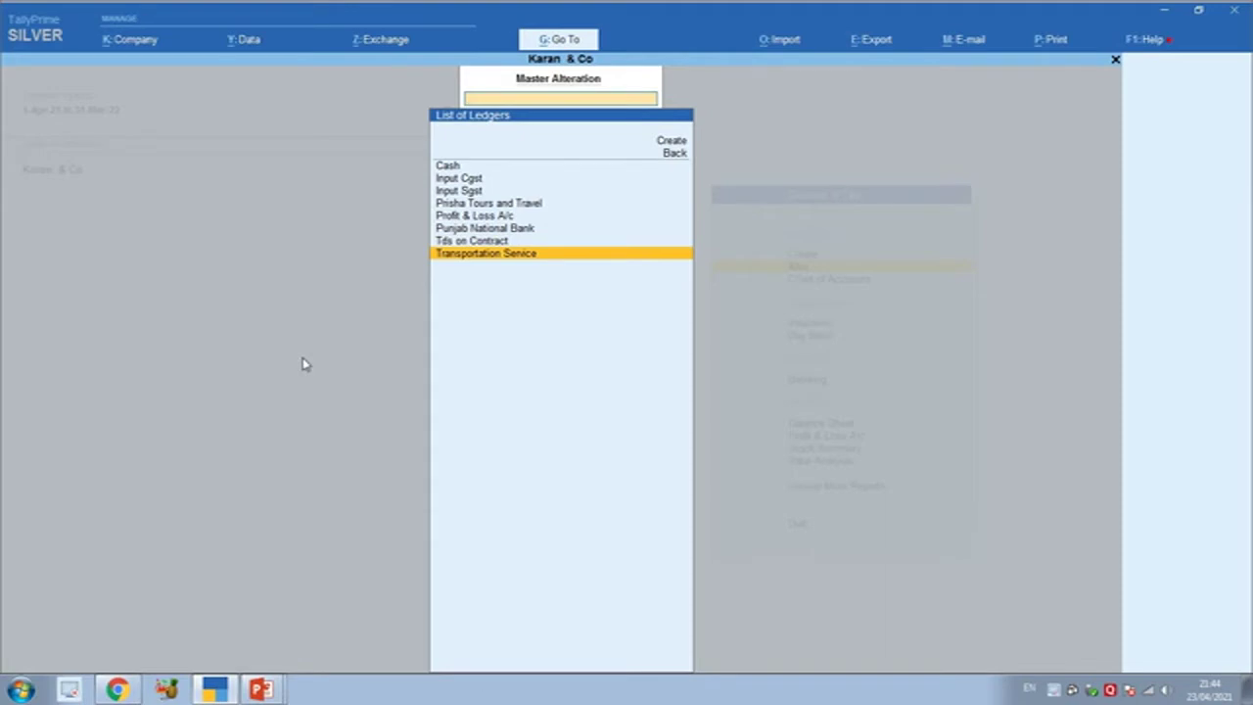
{"action": "key", "text": "Return"}
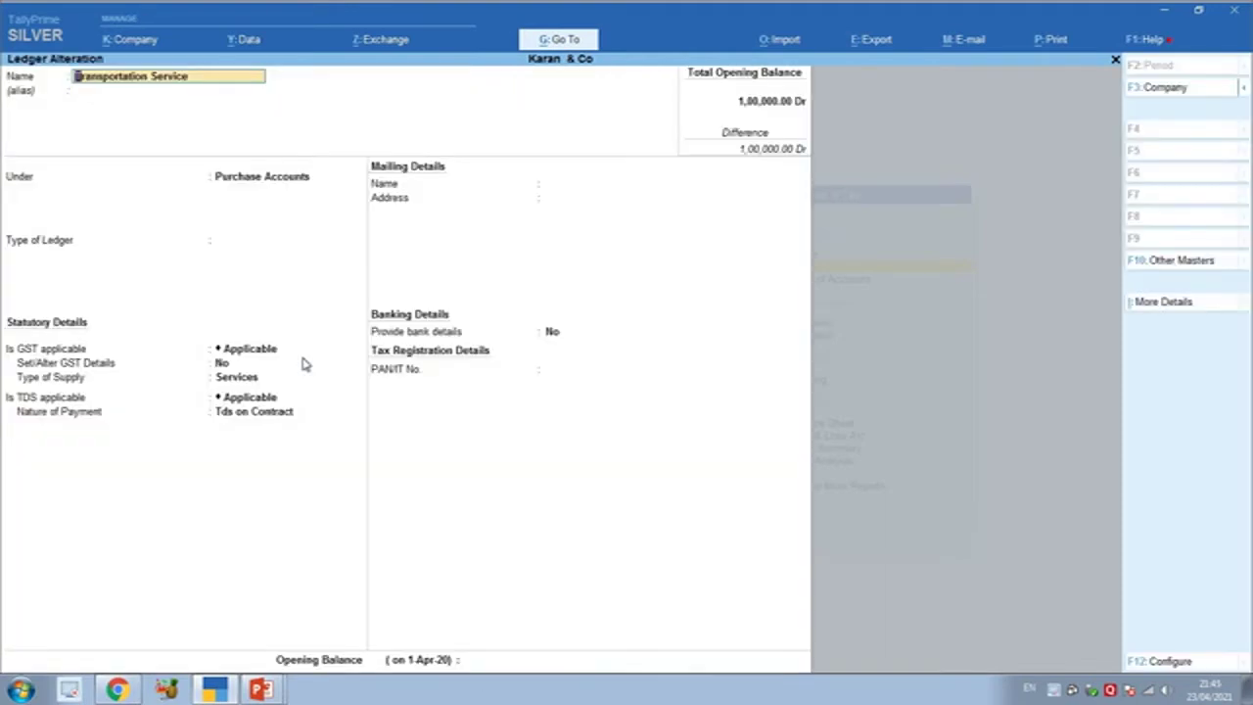
Examine the Transportation Service ledger's statutory settings and GST details, and return to the list of ledgers without saving changes.
{"action": "key", "text": "Return"}
{"action": "key", "text": "Return"}
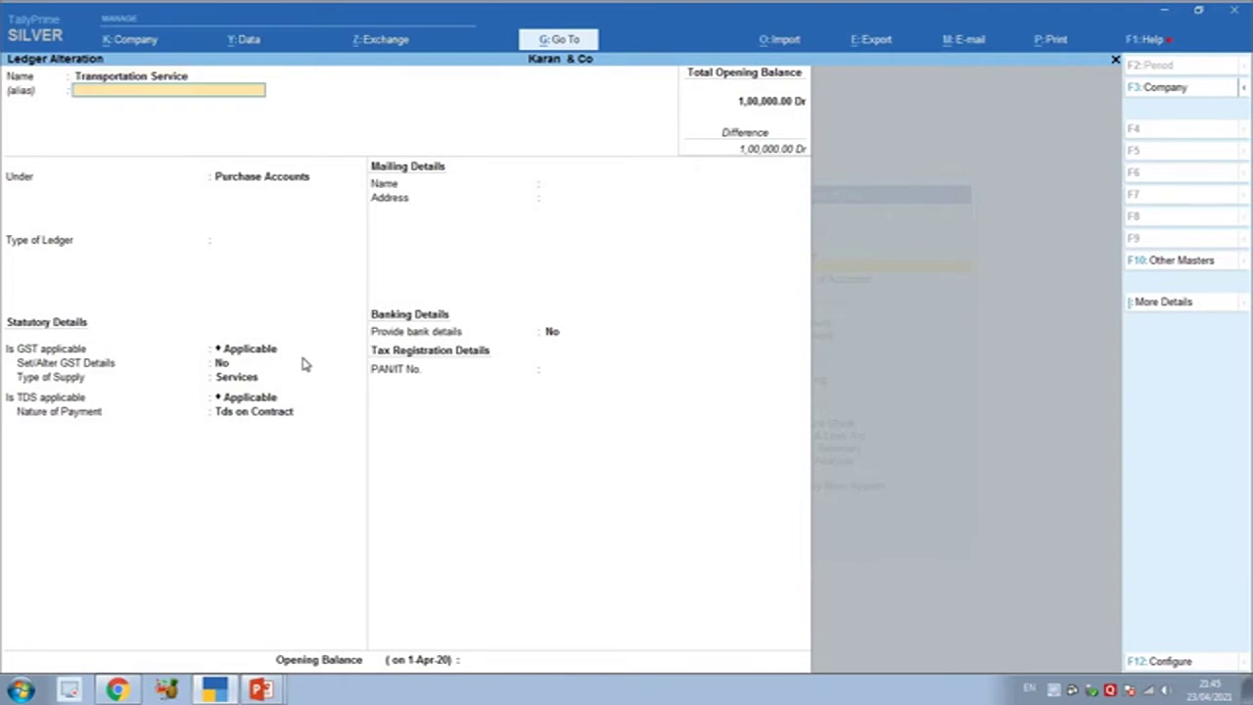
{"action": "key", "text": "Return"}
{"action": "key", "text": "Return"}
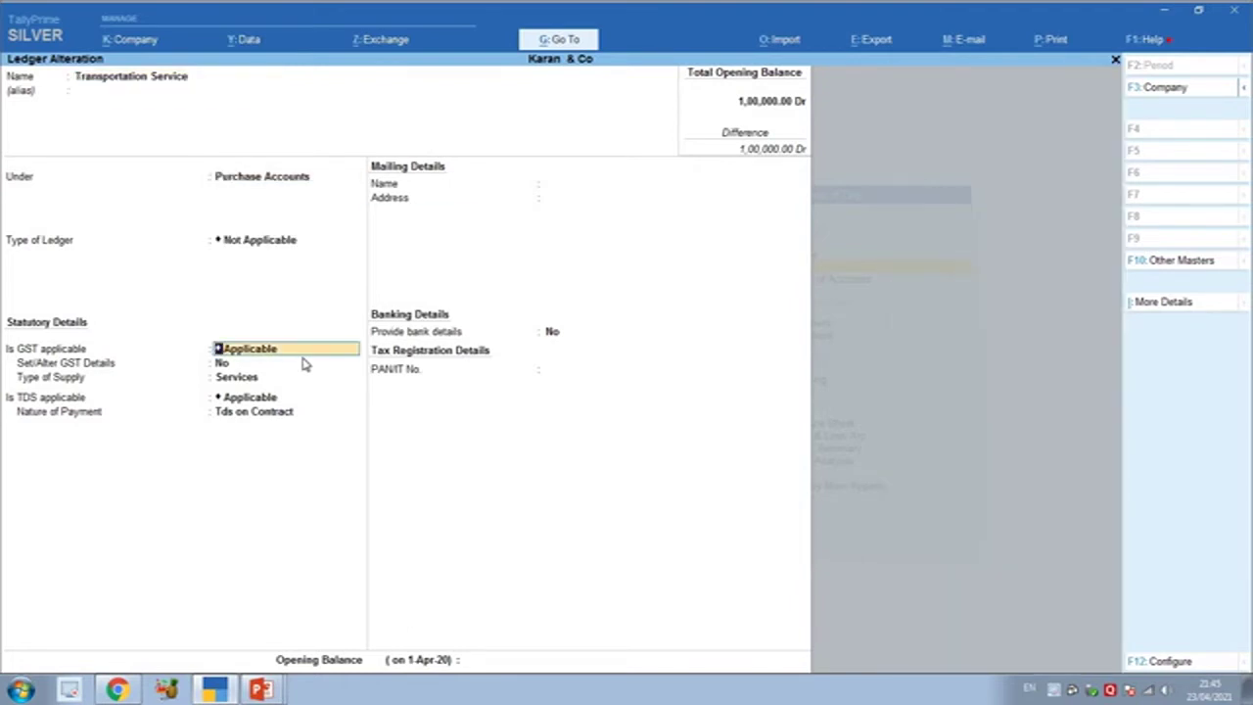
{"action": "key", "text": "Return"}
{"action": "key", "text": "y"}
{"action": "key", "text": "Return"}
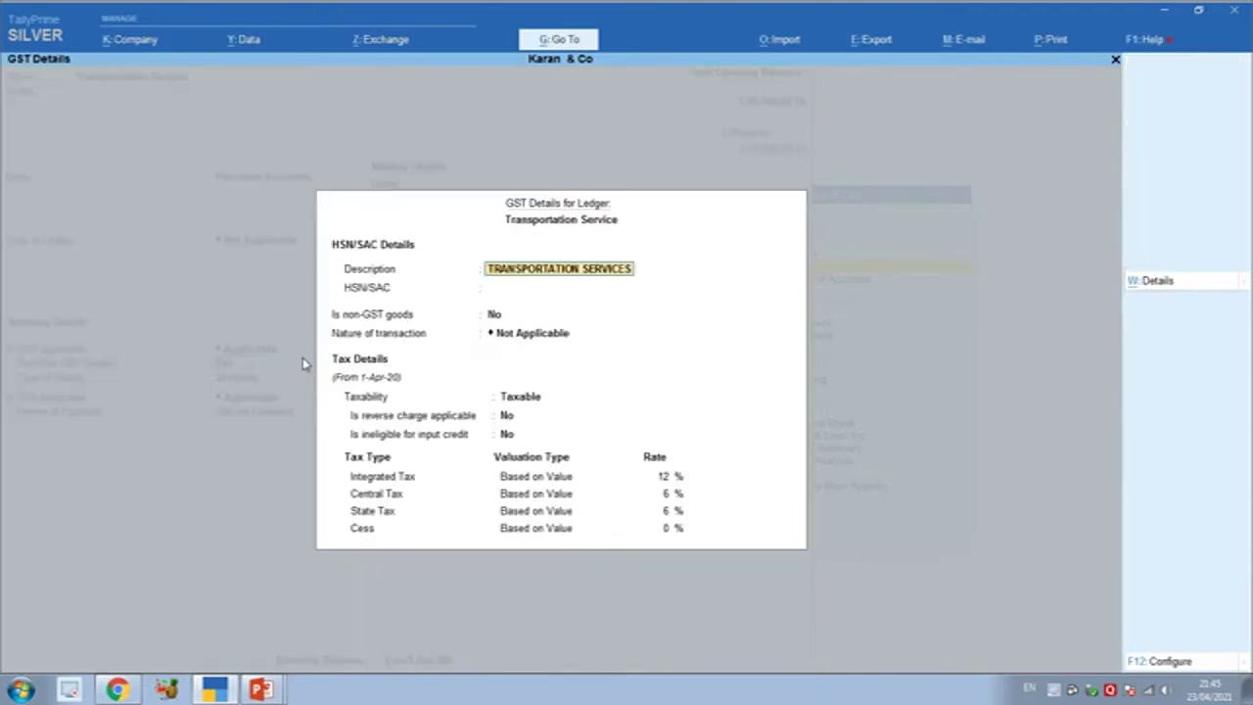
{"action": "key", "text": "BackSpace"}
{"action": "key", "text": "Escape"}
{"action": "key", "text": "y"}
{"action": "key", "text": "Escape"}
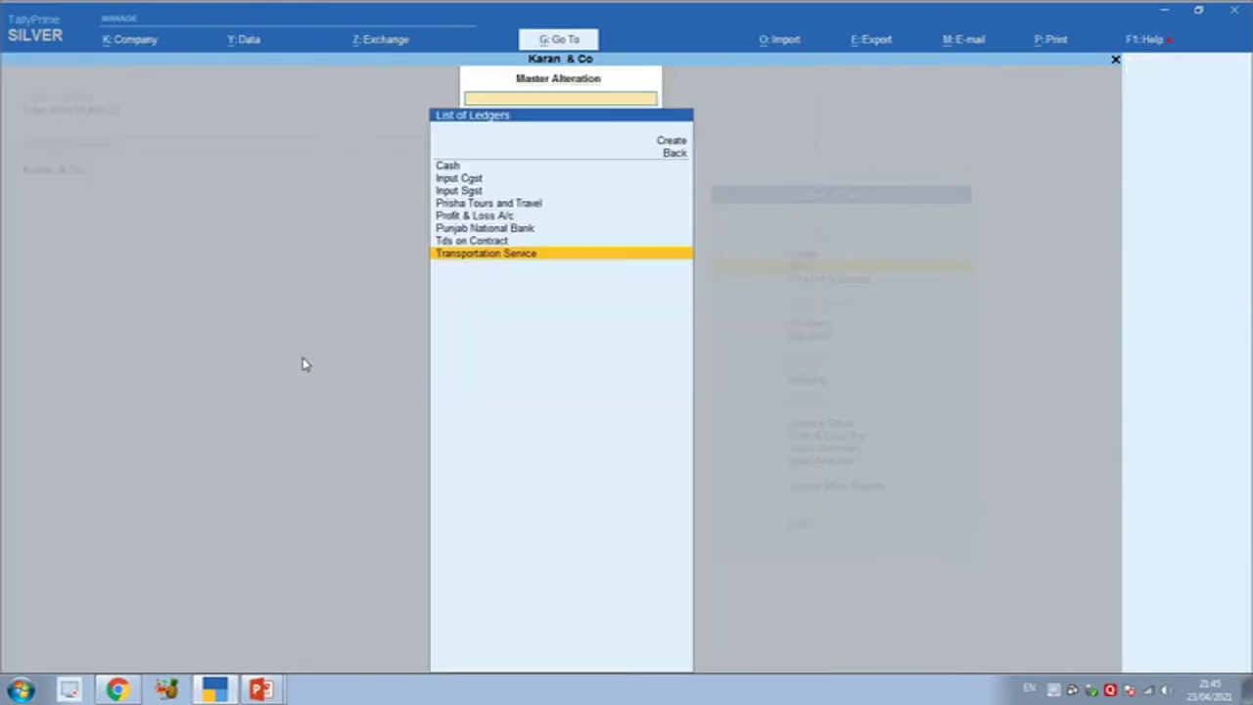
Open the Prisha Tours and Travel ledger for alteration.
{"action": "key", "text": "Up"}
{"action": "key", "text": "Up"}
{"action": "key", "text": "Up"}
{"action": "key", "text": "Up"}
{"action": "key", "text": "Return"}
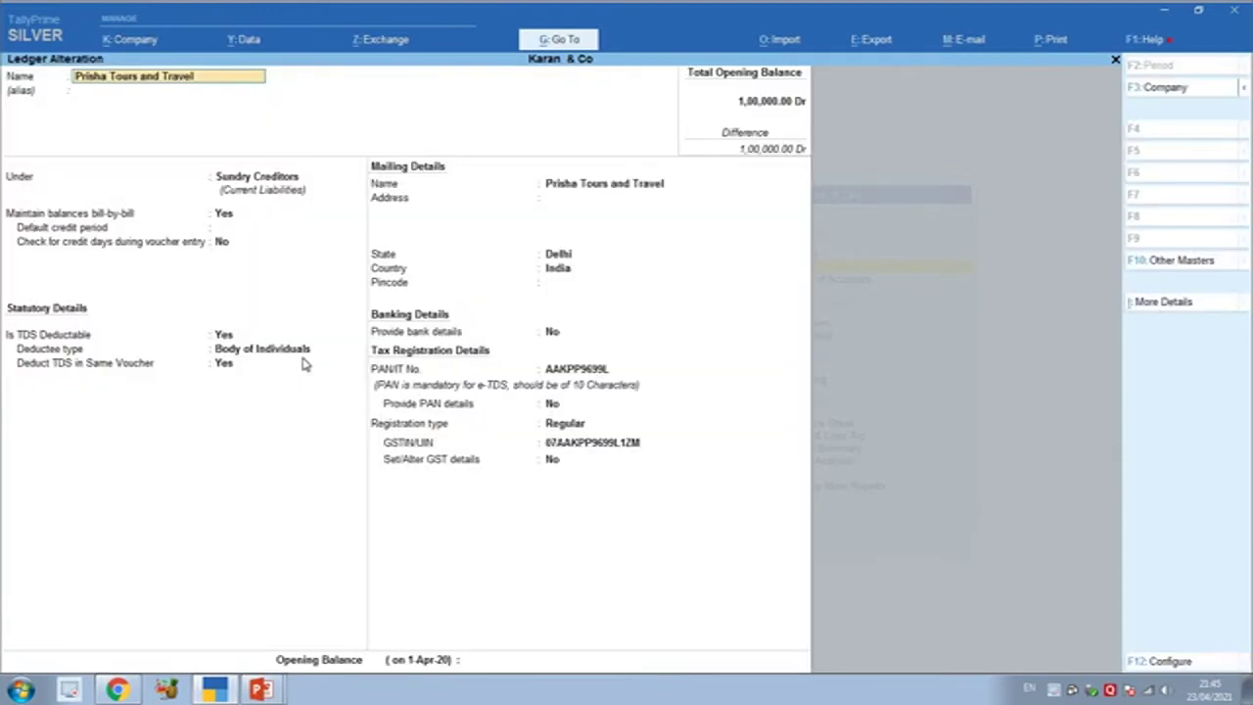
Examine the ledger's TDS settings and the available deductee types, keeping Body of Individuals and TDS deduction in the same voucher.
{"action": "key", "text": "Return"}
{"action": "key", "text": "Return"}
{"action": "key", "text": "Return"}
{"action": "key", "text": "Return"}
{"action": "key", "text": "Return"}
{"action": "key", "text": "Return"}
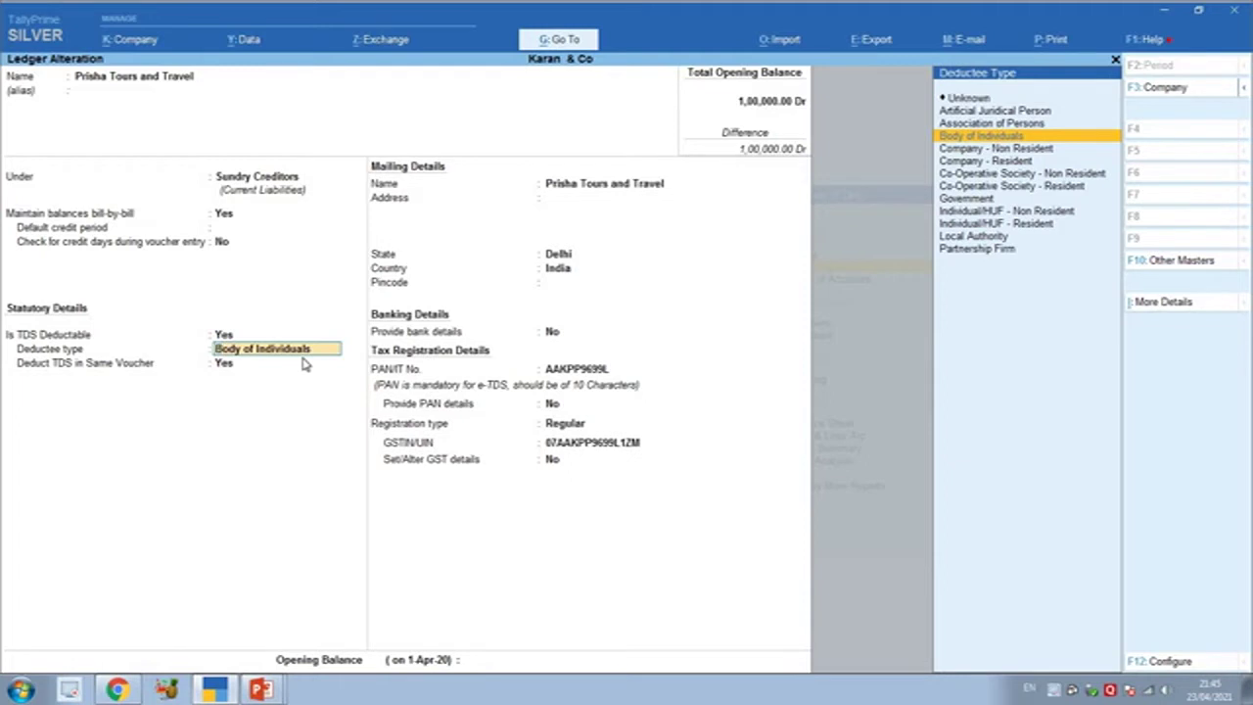
{"action": "key", "text": "Up"}
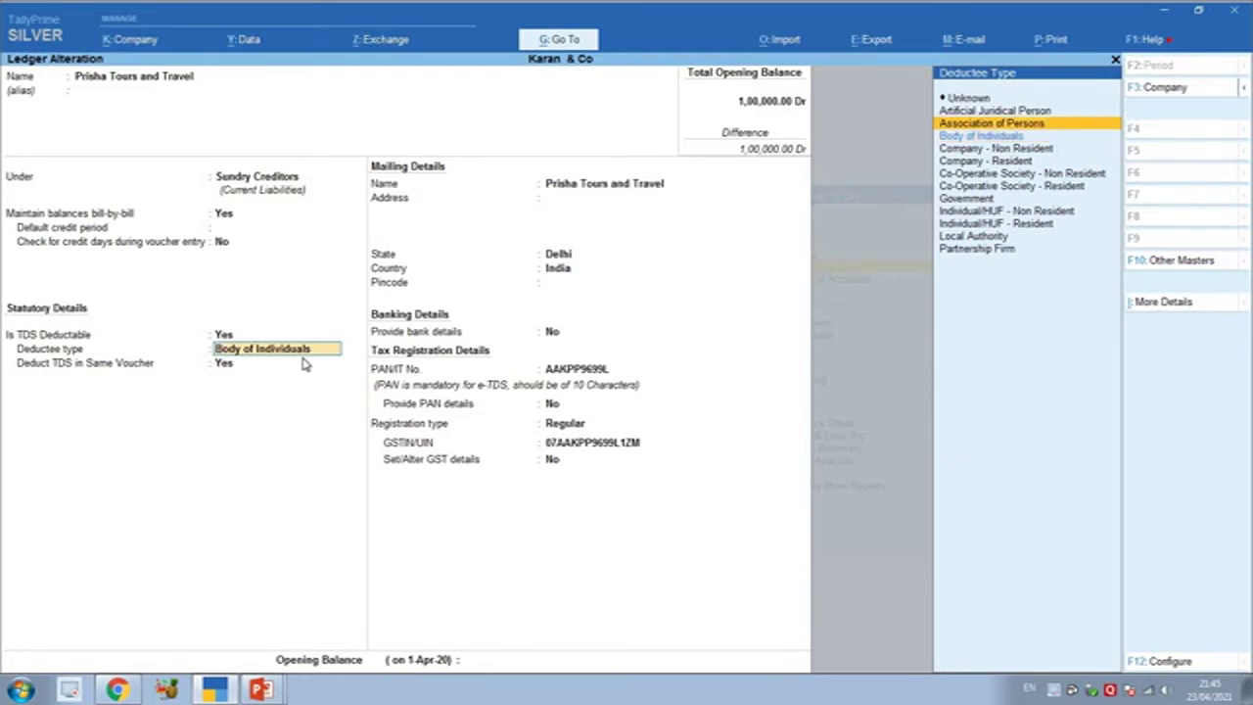
{"action": "key", "text": "Down"}
{"action": "key", "text": "Down"}
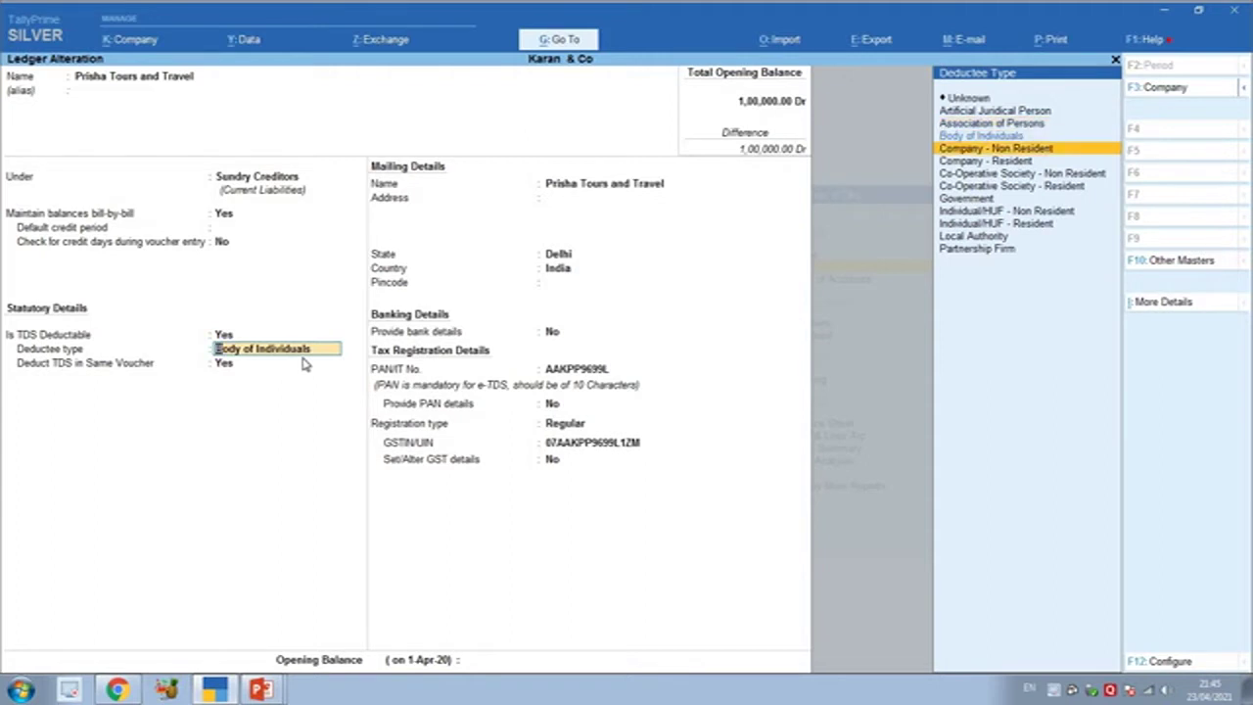
{"action": "key", "text": "Up"}
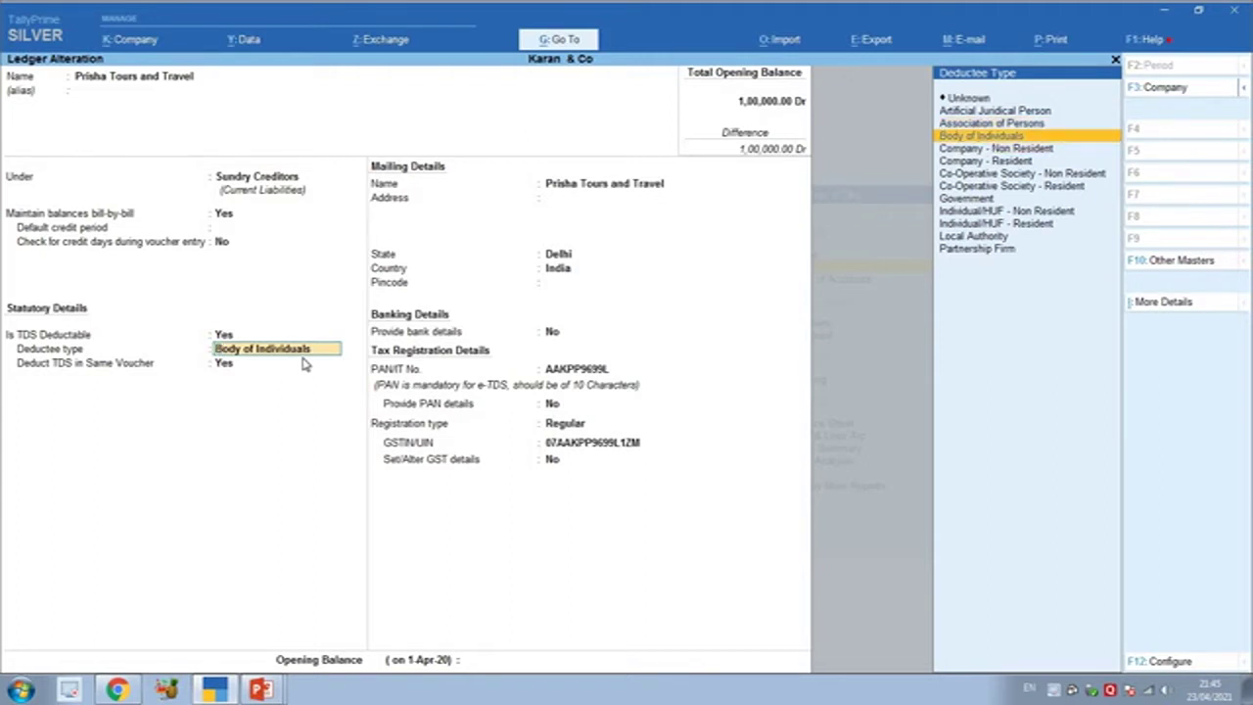
{"action": "key", "text": "Return"}
{"action": "key", "text": "Return"}
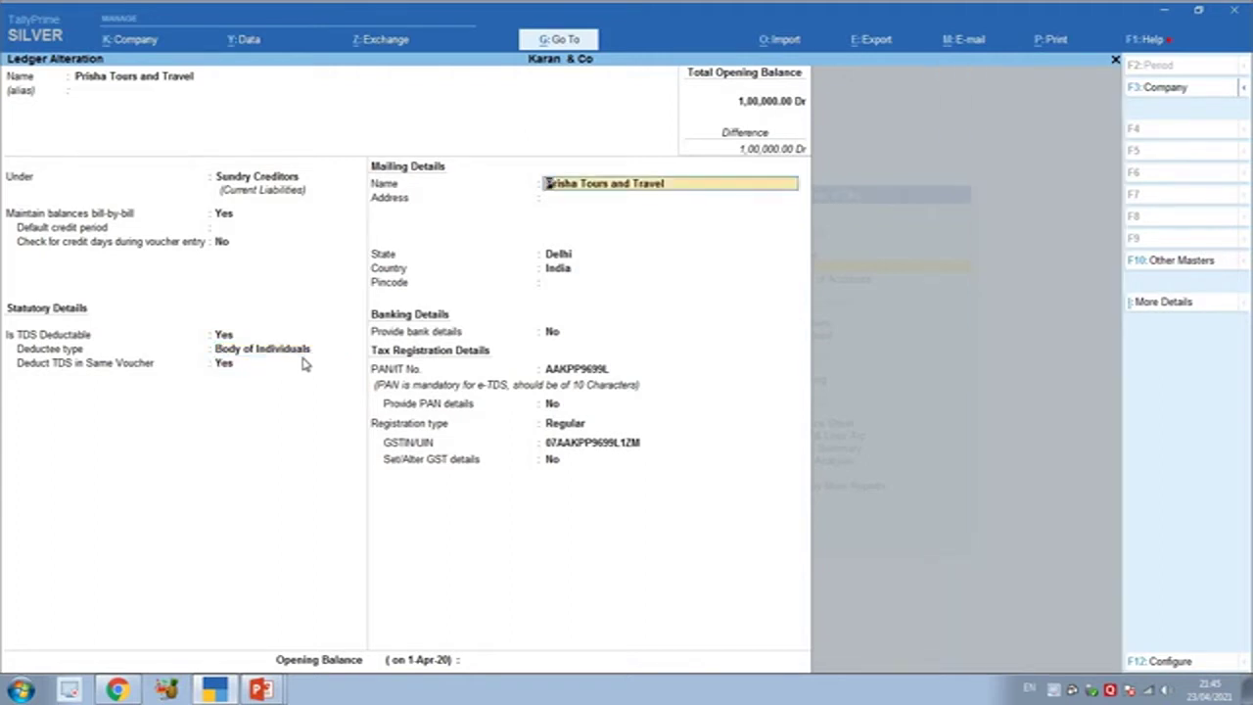
Check the ledger's mailing, banking and tax registration details, and accept the Prisha Tours and Travel ledger as it is.
{"action": "key", "text": "BackSpace"}
{"action": "key", "text": "Return"}
{"action": "key", "text": "Return"}
{"action": "key", "text": "Return"}
{"action": "key", "text": "Return"}
{"action": "key", "text": "Return"}
{"action": "key", "text": "Return"}
{"action": "key", "text": "Return"}
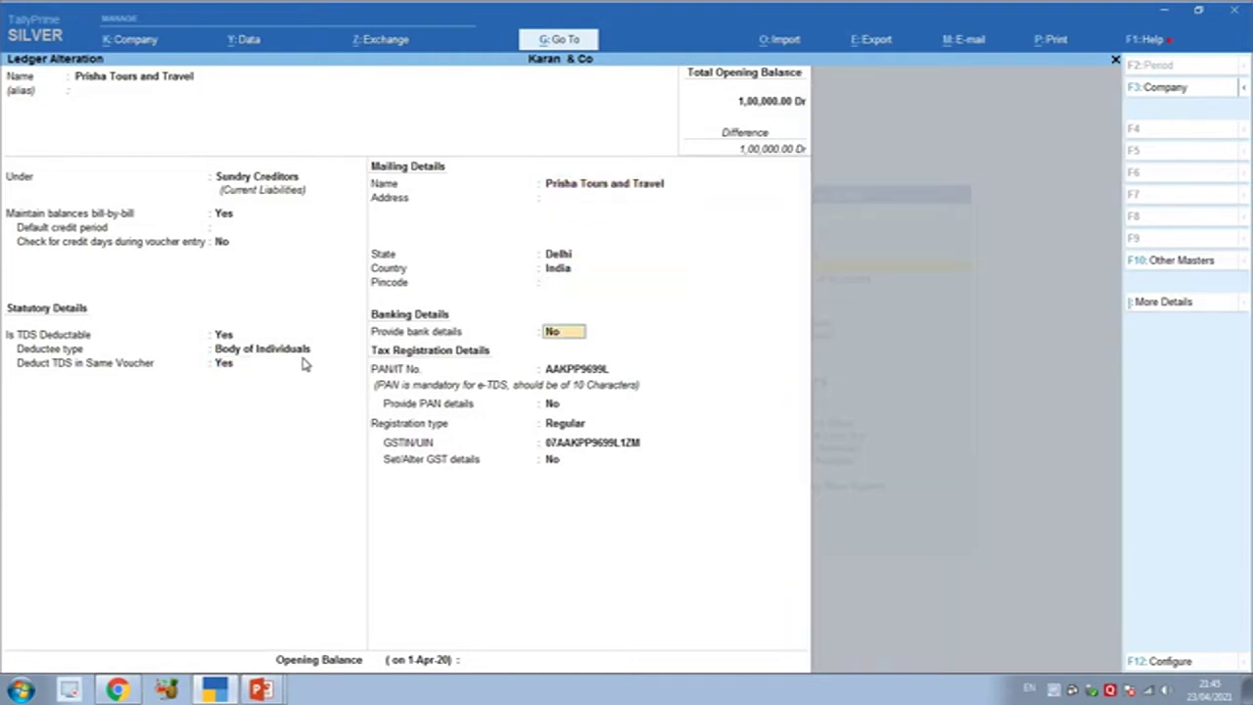
{"action": "key", "text": "Return"}
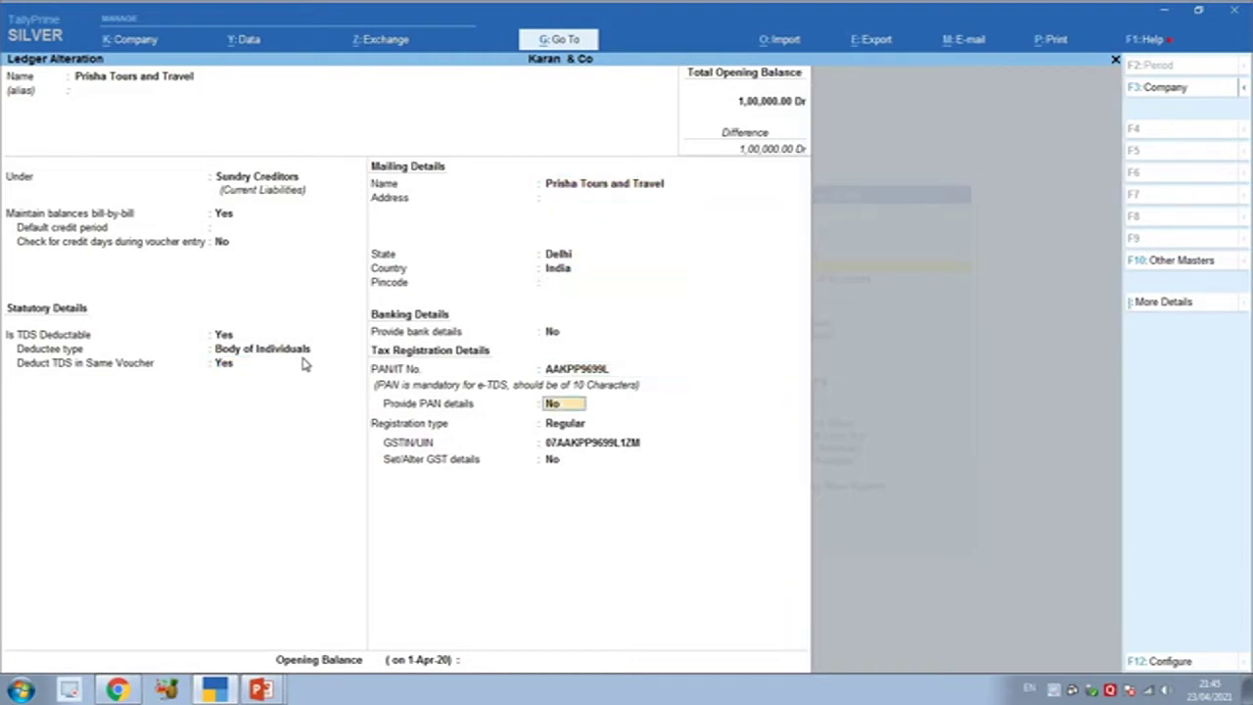
{"action": "key", "text": "Return"}
{"action": "key", "text": "Return"}
{"action": "key", "text": "Return"}
{"action": "key", "text": "Return"}
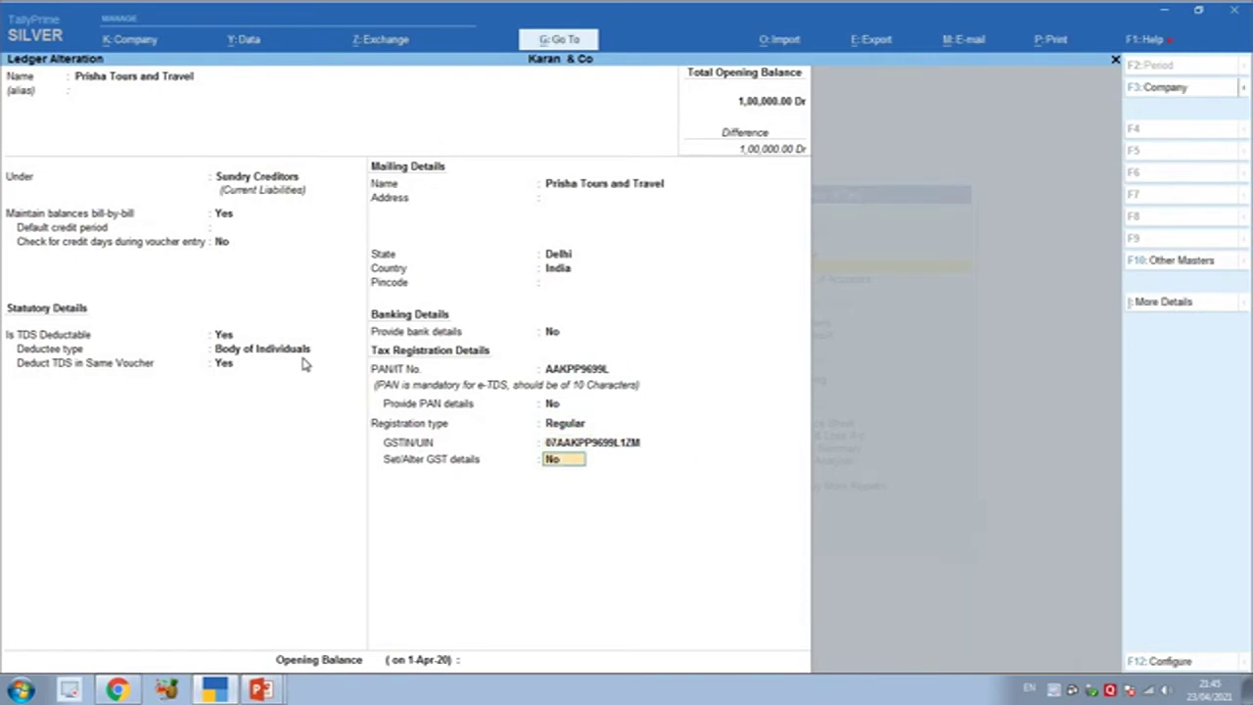
{"action": "key", "text": "Return"}
{"action": "key", "text": "Return"}
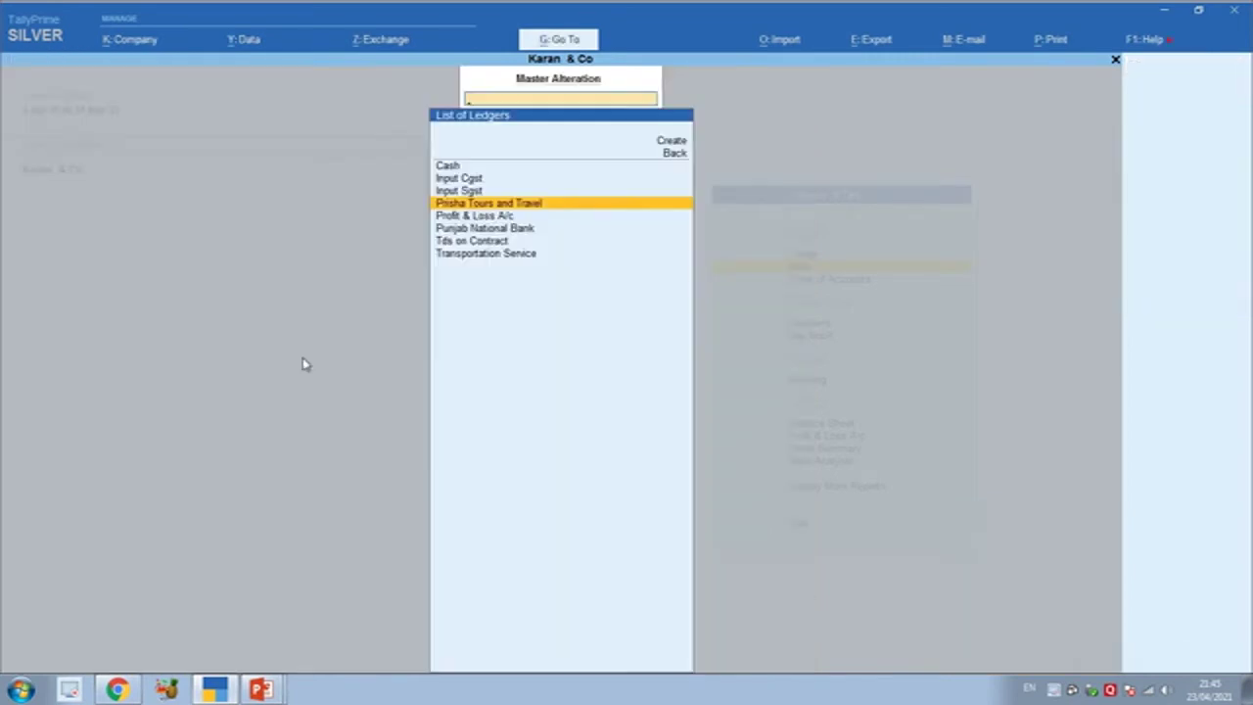
Look through the tax, bank and TDS ledgers in the list of ledgers.
{"action": "key", "text": "Up"}
{"action": "key", "text": "Up"}
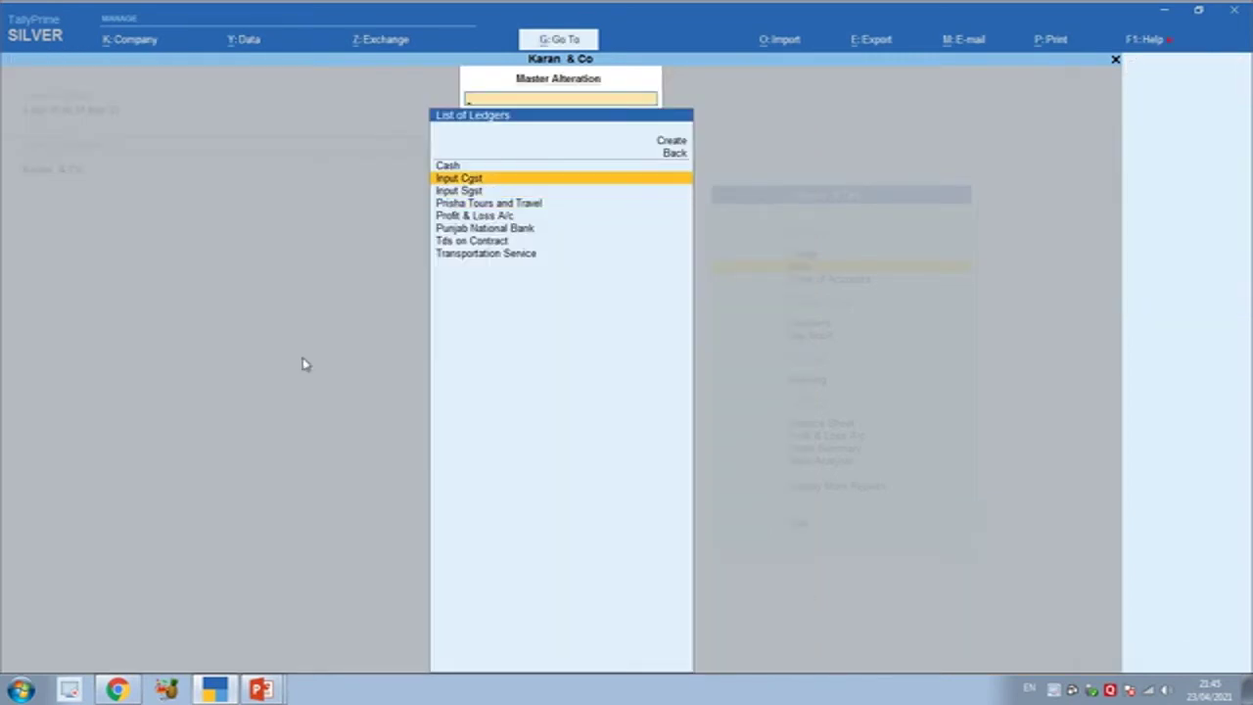
{"action": "key", "text": "Down"}
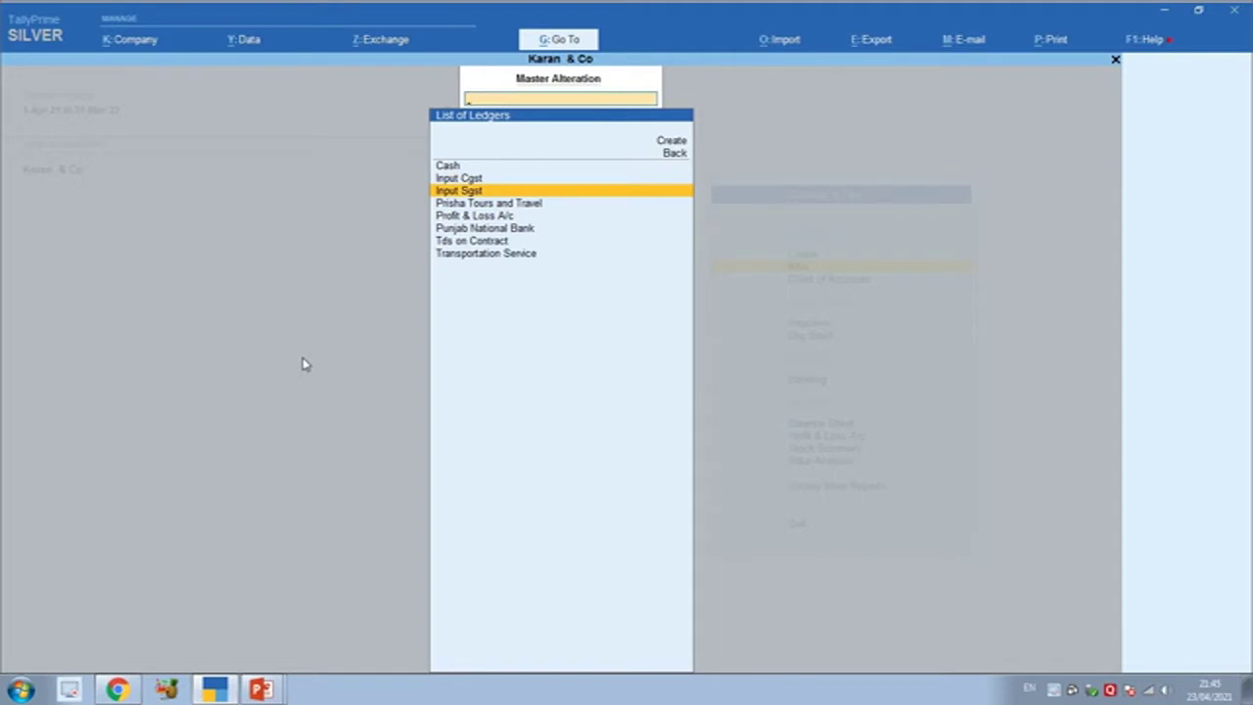
{"action": "key", "text": "Down"}
{"action": "key", "text": "Down"}
{"action": "key", "text": "Down"}
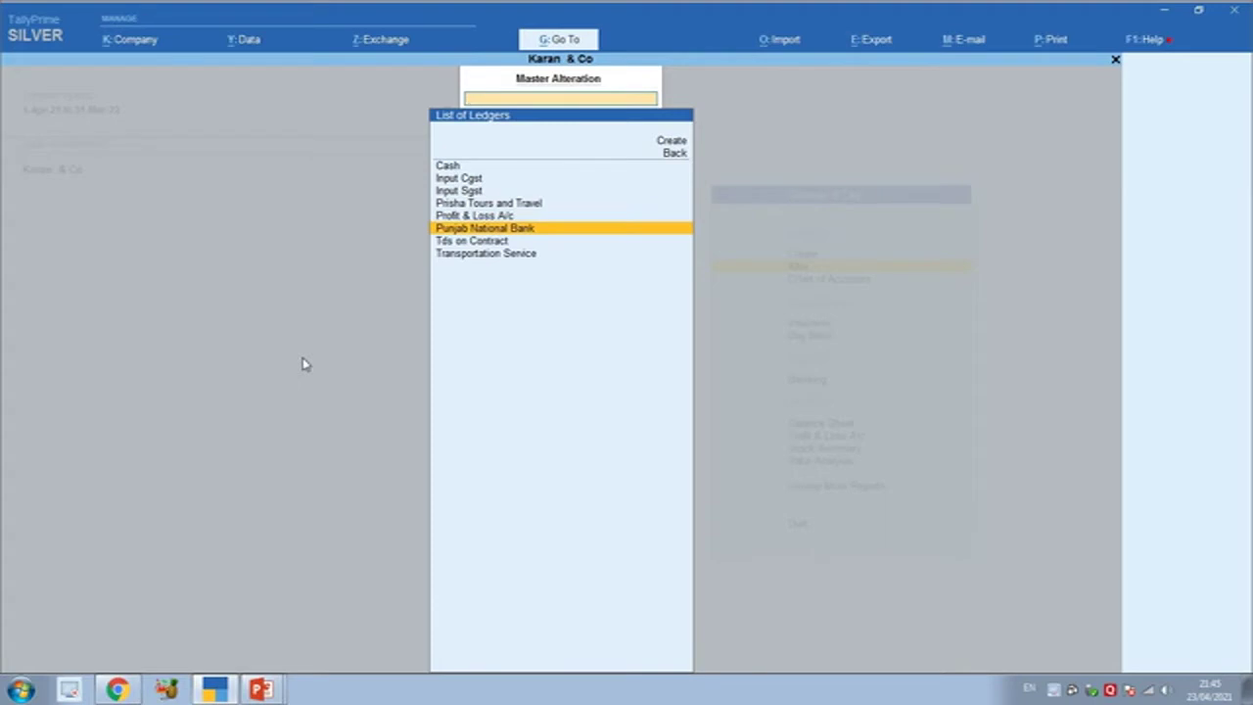
{"action": "key", "text": "Down"}
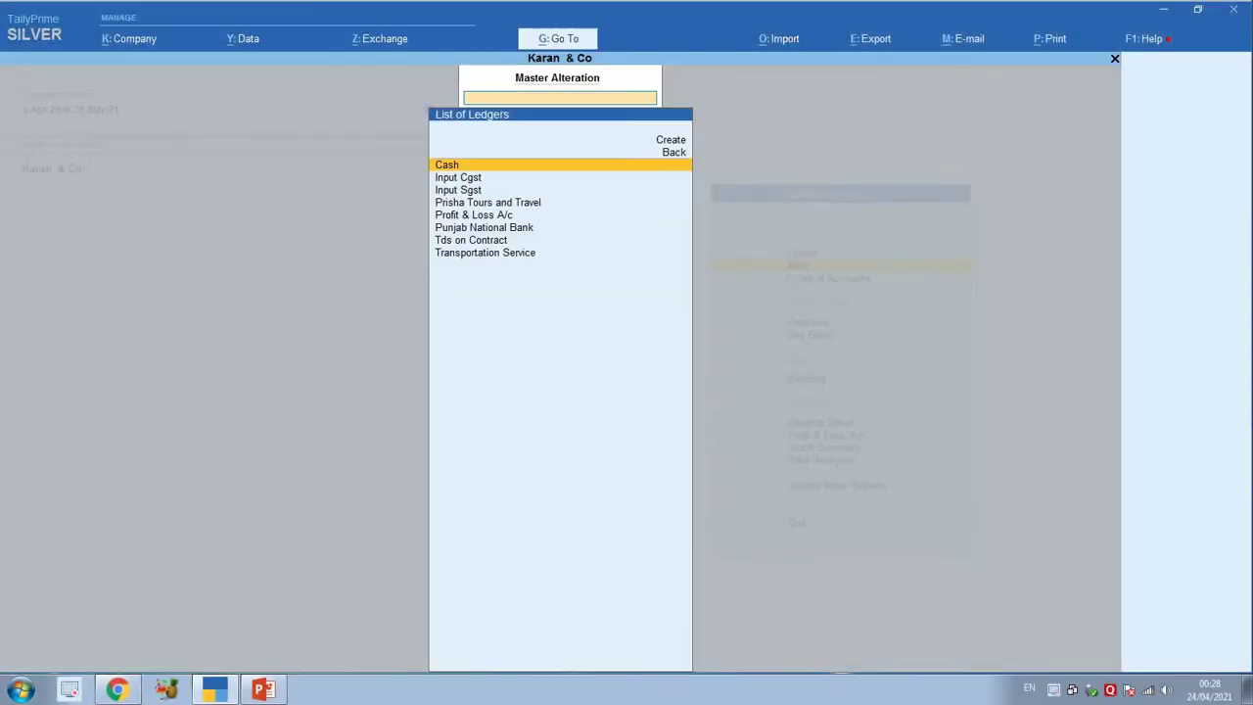
Open the Tds on Contract ledger for alteration and check its group, duty type and nature of payment.
{"action": "key", "text": "Down"}
{"action": "key", "text": "Down"}
{"action": "key", "text": "Down"}
{"action": "key", "text": "Down"}
{"action": "key", "text": "Down"}
{"action": "key", "text": "Down"}
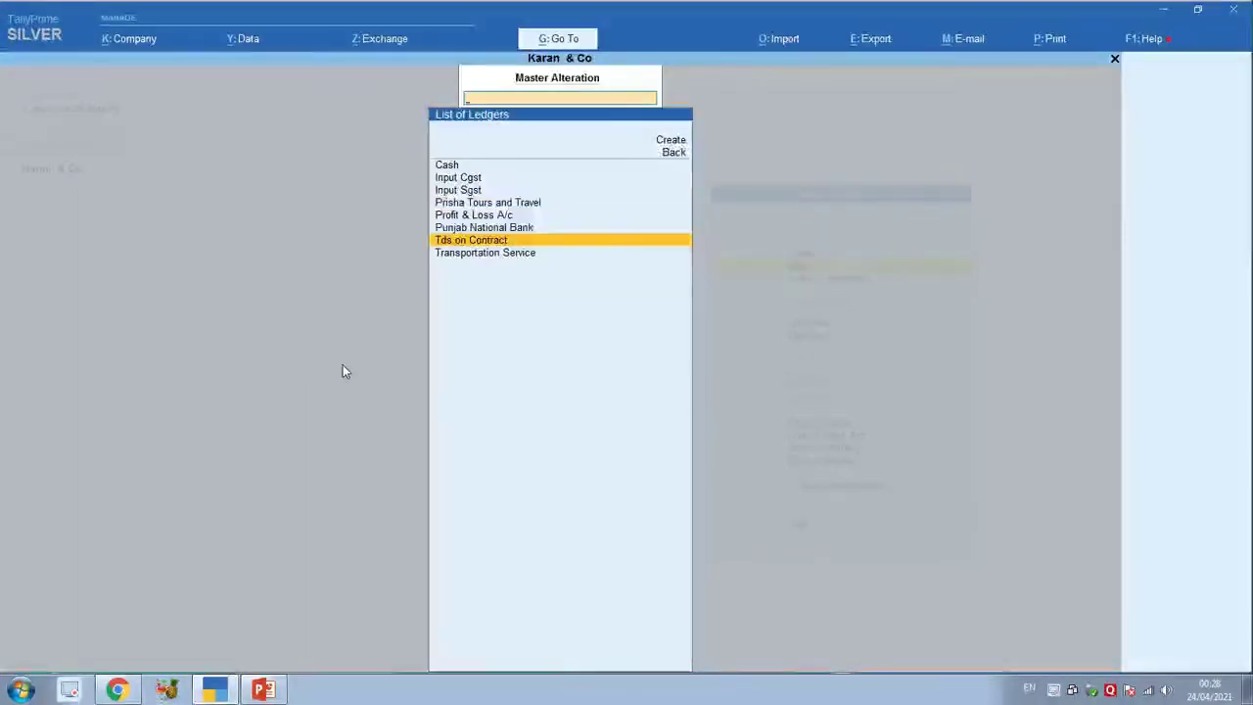
{"action": "key", "text": "Return"}
{"action": "key", "text": "Return"}
{"action": "key", "text": "Return"}
{"action": "key", "text": "Return"}
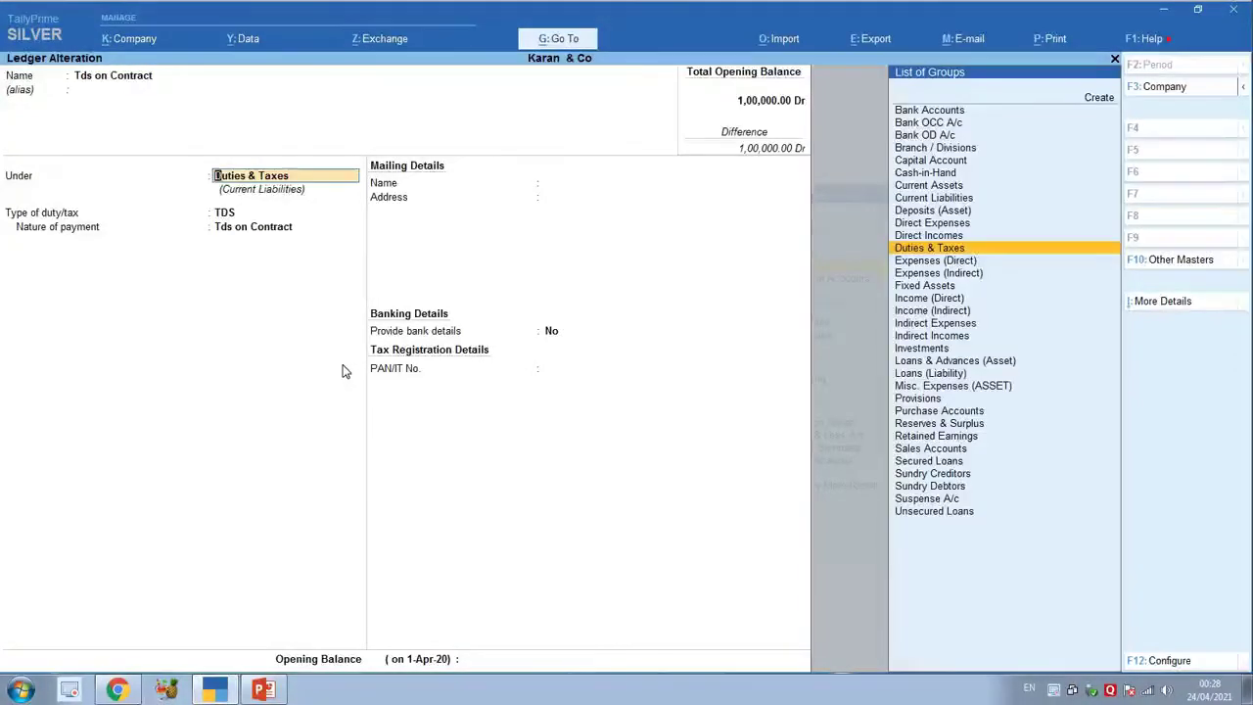
{"action": "key", "text": "Return"}
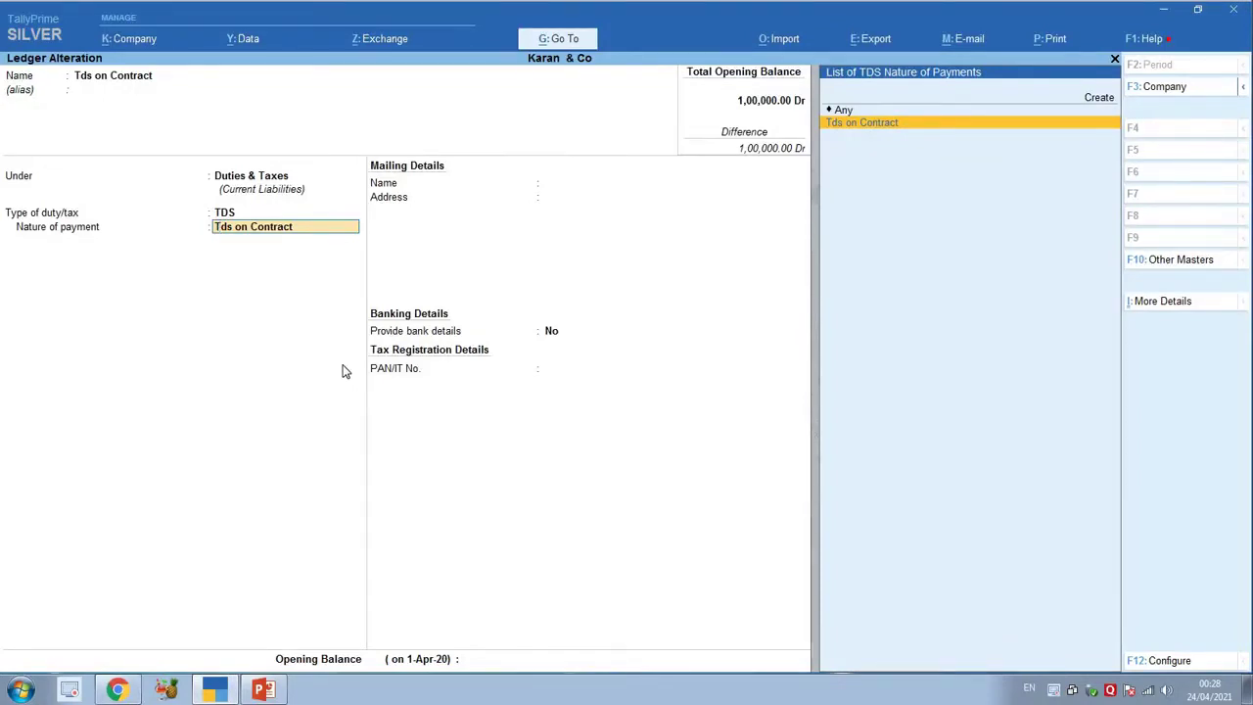
Examine the section, payment code, TDS rates and exemption limit of the Tds on Contract nature of payment.
{"action": "key", "text": "ctrl+Return"}
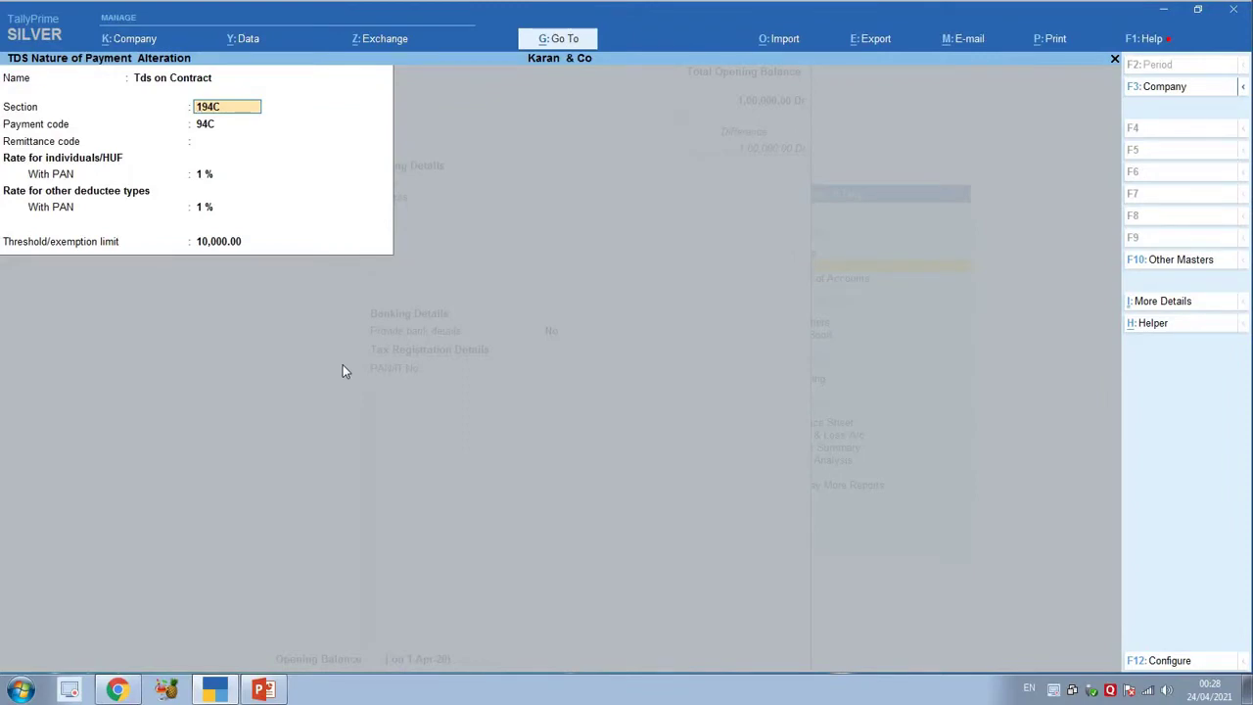
{"action": "key", "text": "Return"}
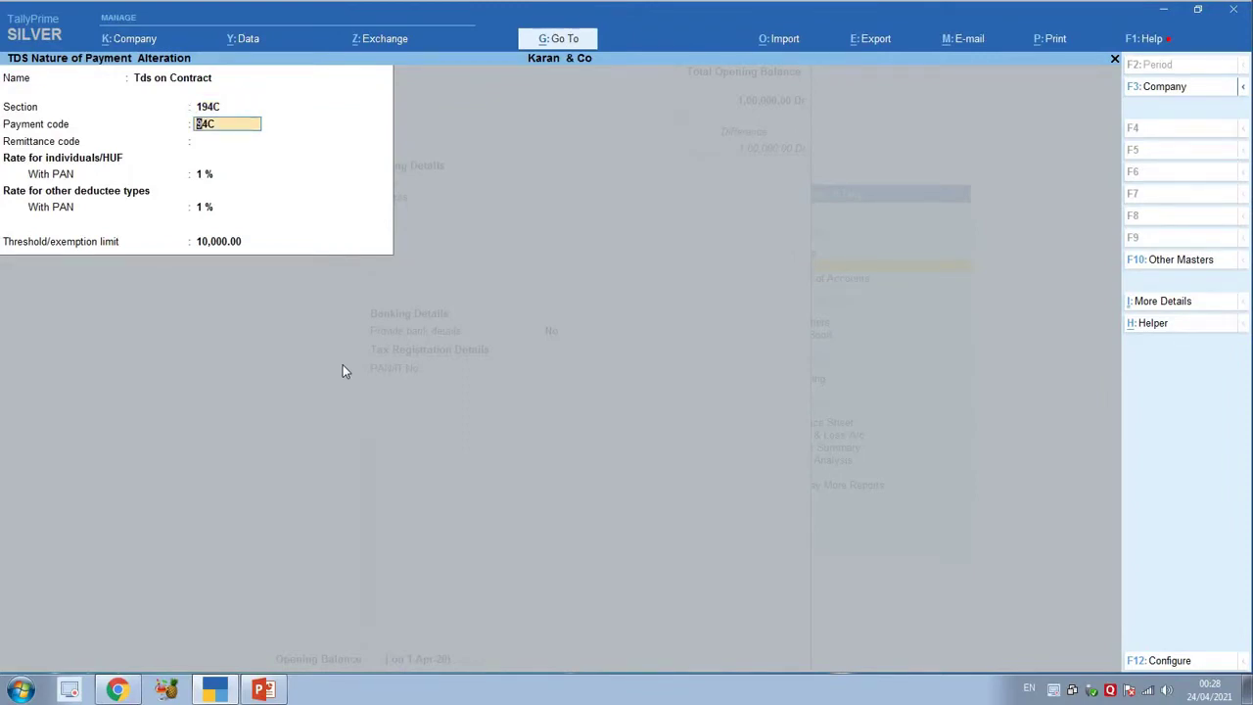
{"action": "key", "text": "Return"}
{"action": "key", "text": "Return"}
{"action": "key", "text": "Return"}
{"action": "key", "text": "Return"}
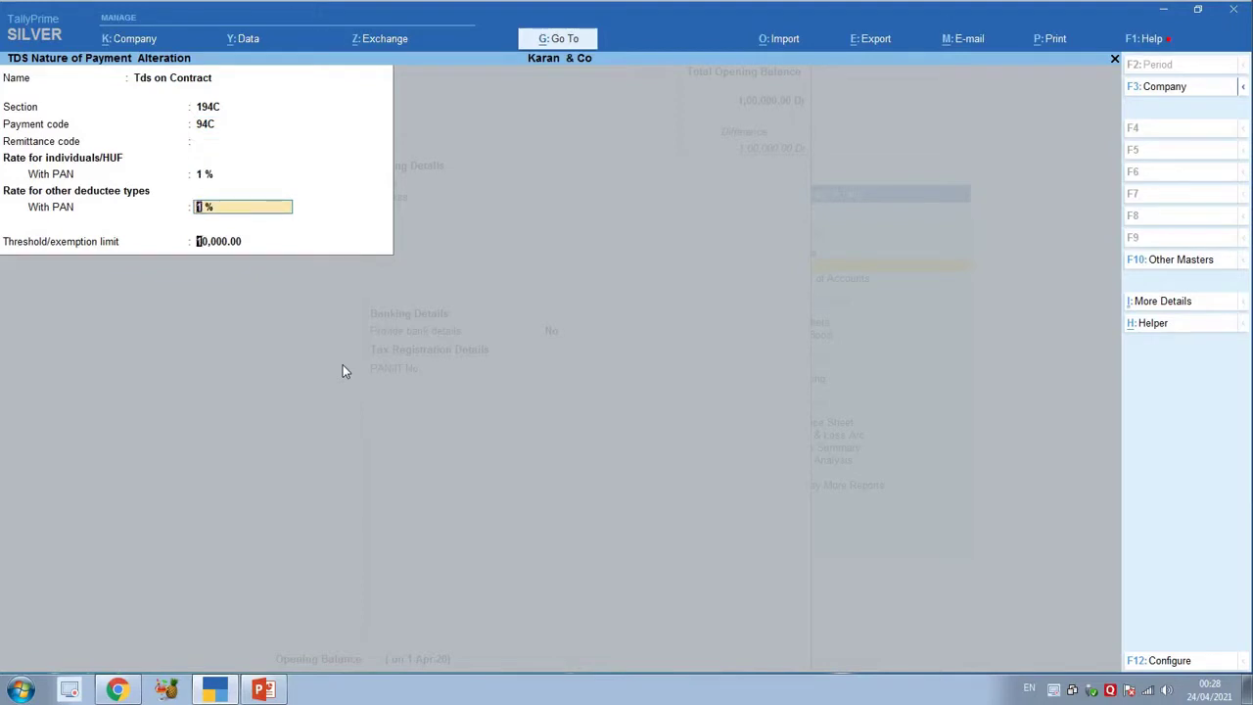
{"action": "key", "text": "Return"}
{"action": "key", "text": "Return"}
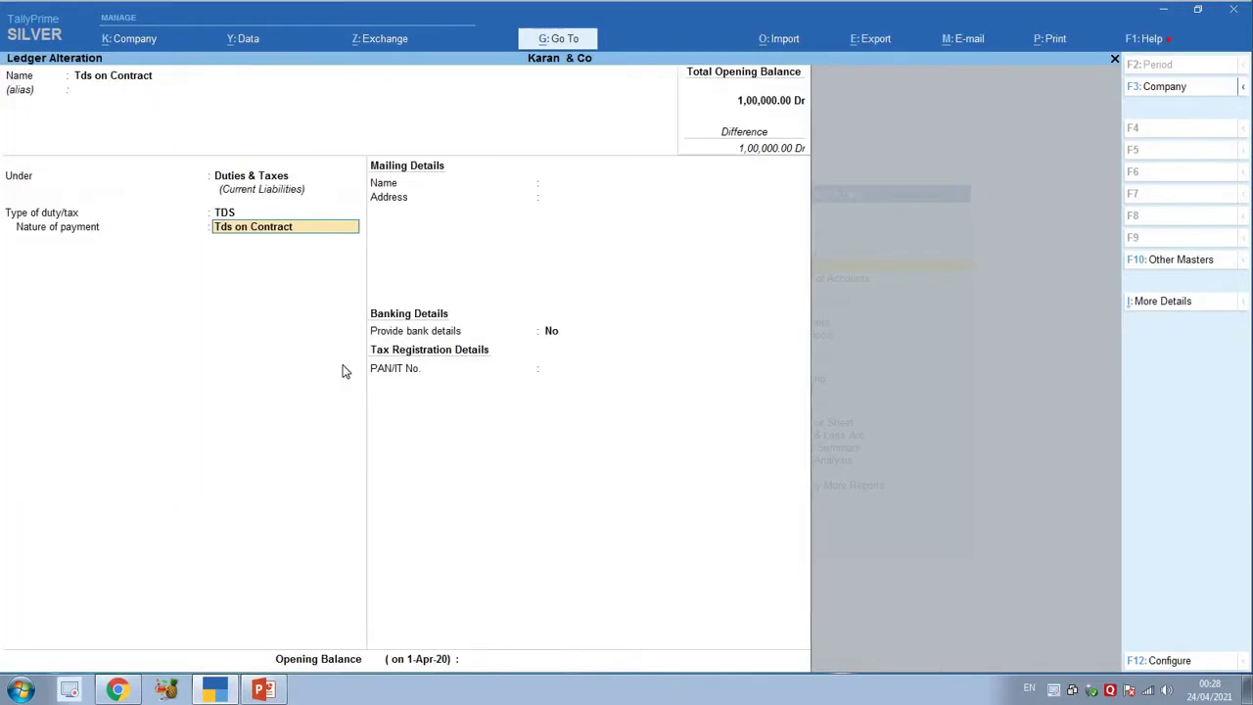
Accept the Tds on Contract ledger as it is and leave the list of ledgers.
{"action": "key", "text": "Return"}
{"action": "key", "text": "Return"}
{"action": "key", "text": "Return"}
{"action": "key", "text": "Return"}
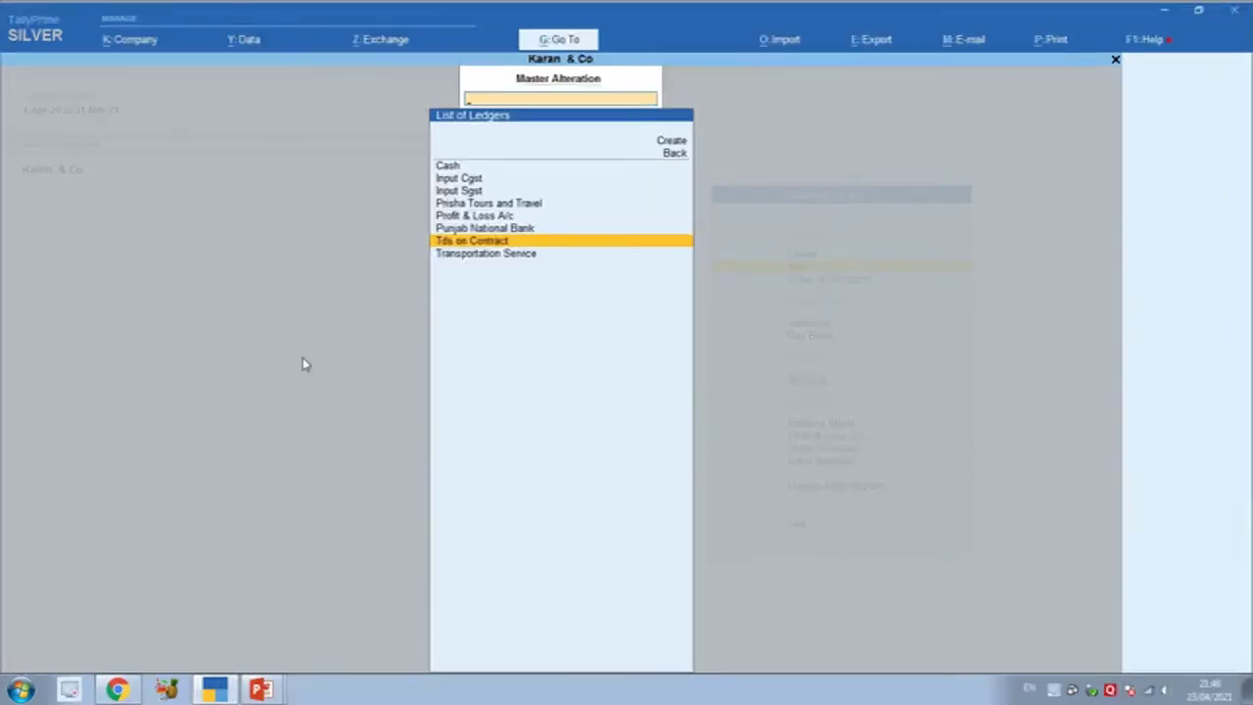
{"action": "key", "text": "Escape"}
{"action": "key", "text": "Escape"}
{"action": "key", "text": "Up"}
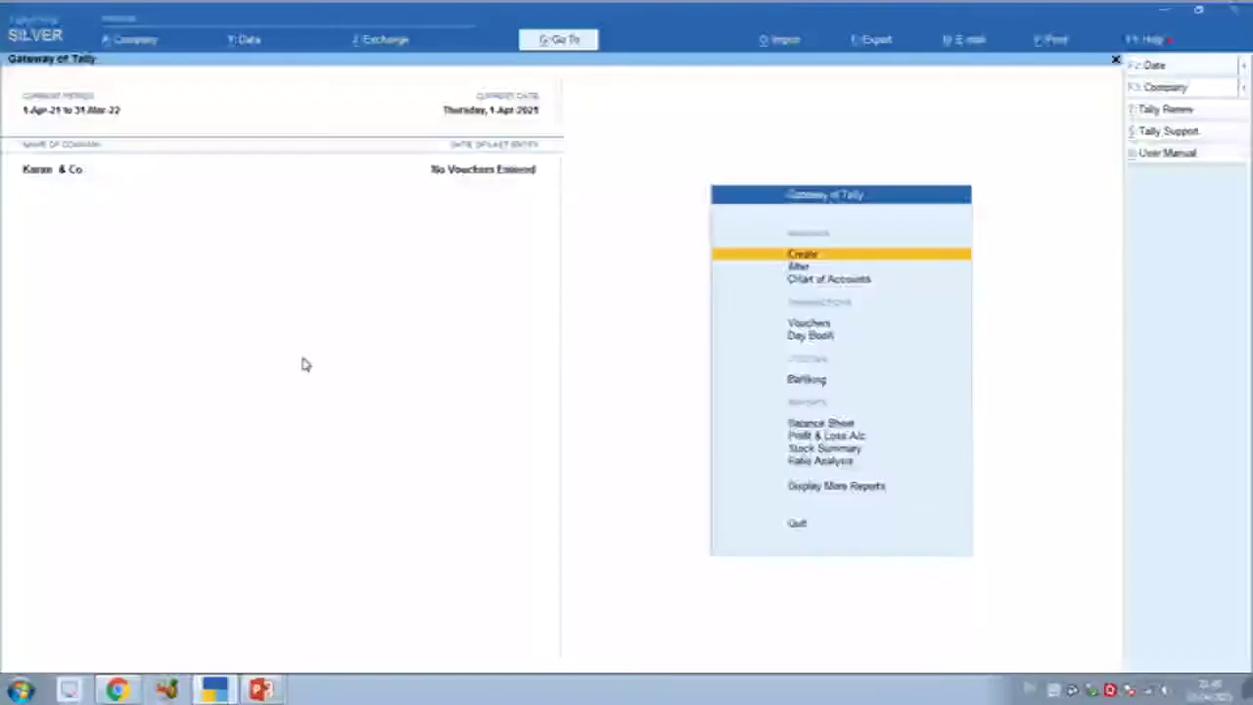
Start a purchase voucher with the number GEM/21-22/01, leaving the supplier invoice number and date blank.
{"action": "key", "text": "v"}
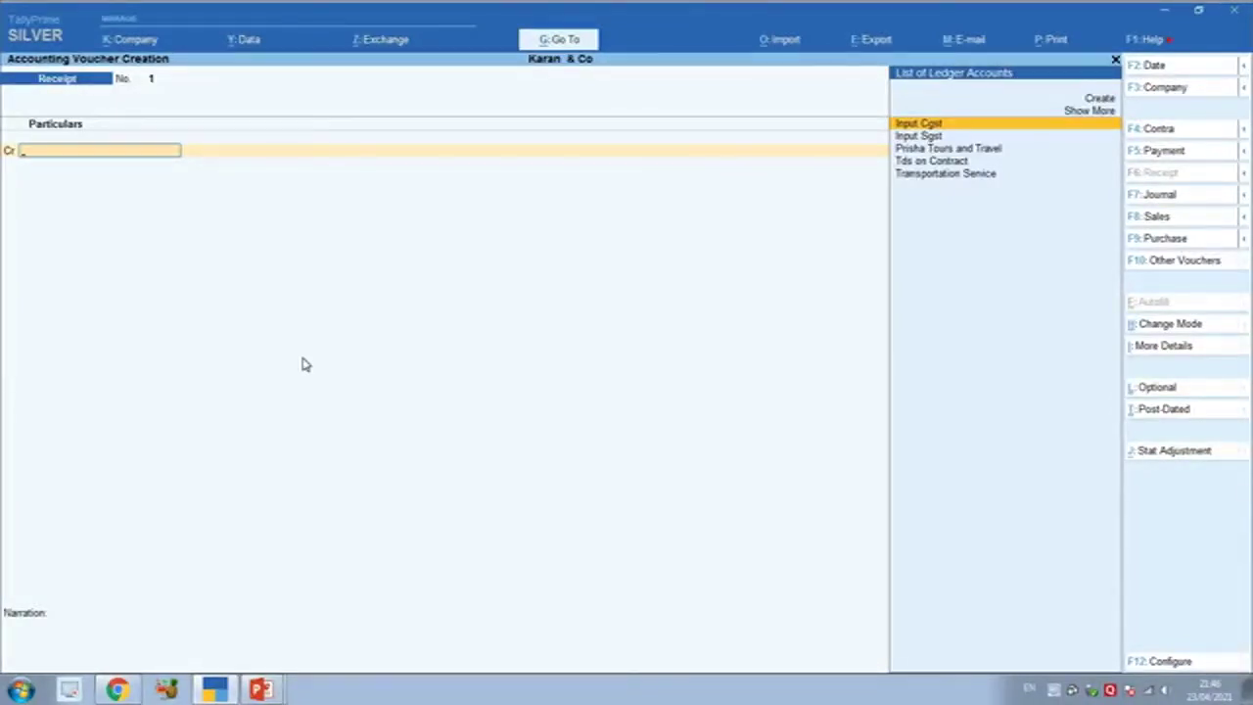
{"action": "key", "text": "F9"}
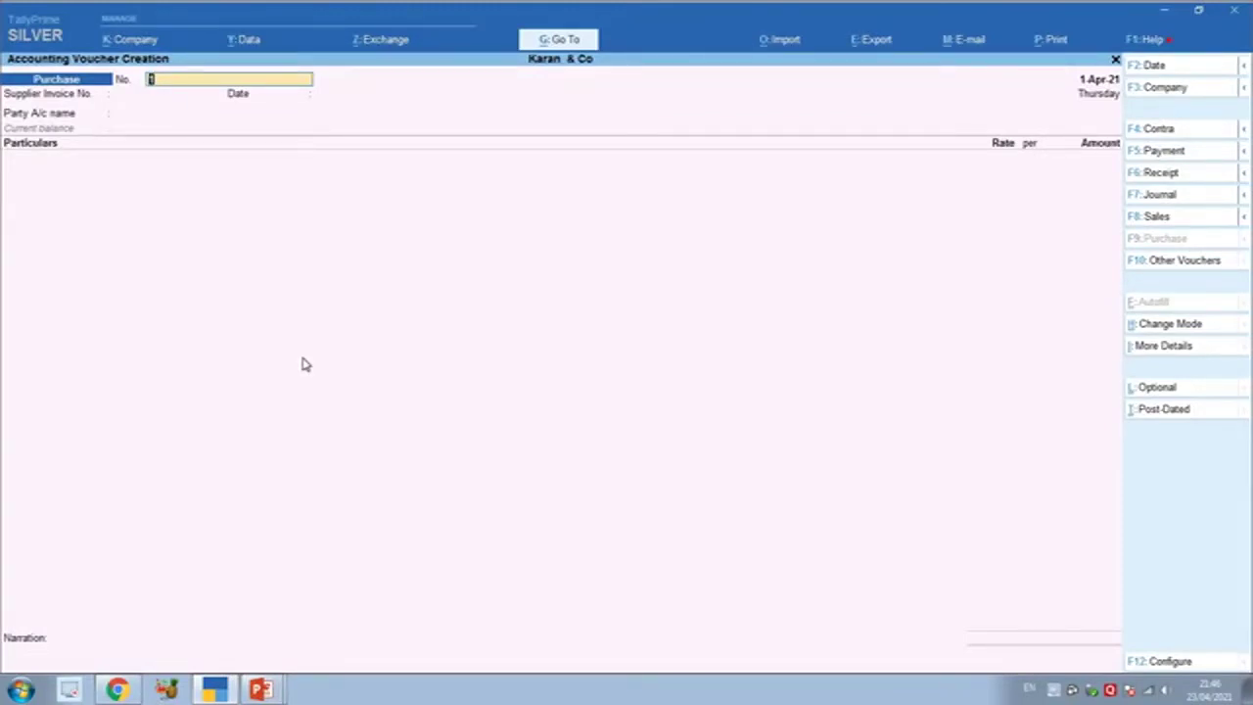
{"action": "type", "text": "GEM/22"}
{"action": "key", "text": "BackSpace"}
{"action": "key", "text": "BackSpace"}
{"action": "type", "text": "1-22"}
{"action": "key", "text": "alt+Tab"}
{"action": "key", "text": "alt+Tab"}
{"action": "type", "text": "/8"}
{"action": "key", "text": "Return"}
{"action": "key", "text": "Return"}
{"action": "key", "text": "Return"}
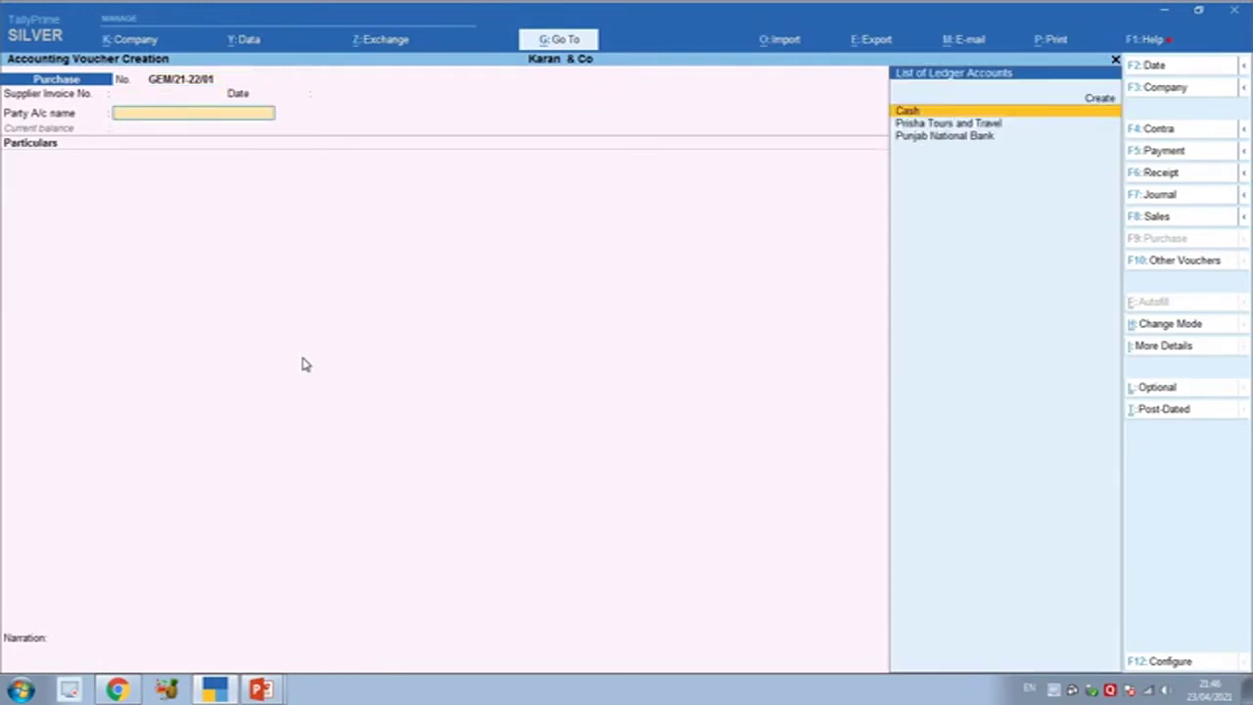
Set Prisha Tours and Travel as the voucher's party and accept the receipt details without entries.
{"action": "key", "text": "Down"}
{"action": "key", "text": "Return"}
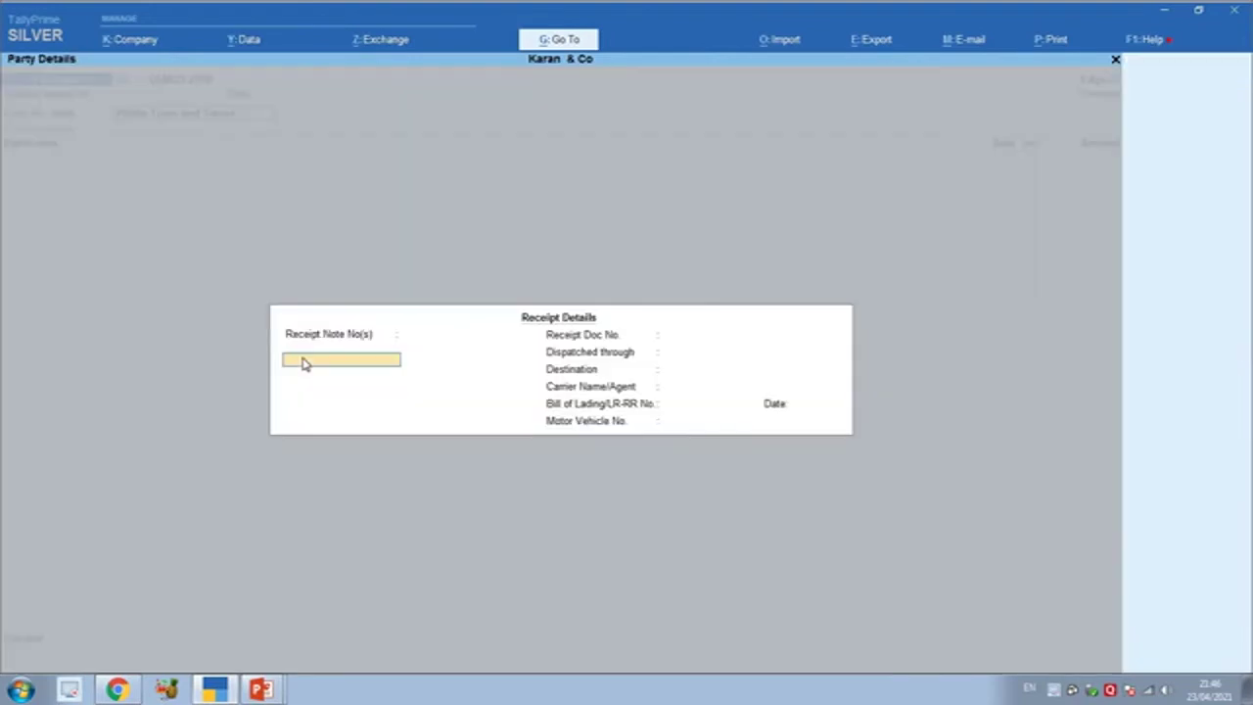
{"action": "key", "text": "Return"}
{"action": "key", "text": "Return"}
{"action": "key", "text": "Return"}
{"action": "key", "text": "Return"}
{"action": "key", "text": "Return"}
{"action": "key", "text": "Return"}
{"action": "key", "text": "Return"}
{"action": "key", "text": "Return"}
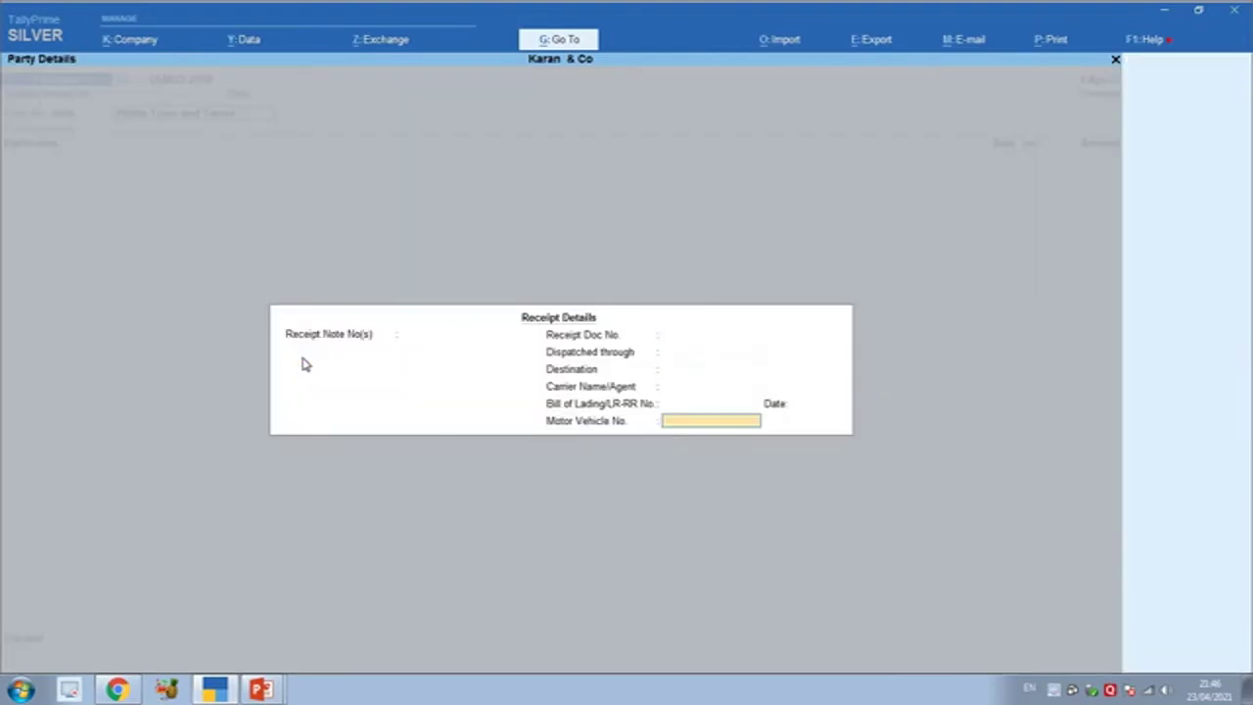
Add the Transportation Service ledger with an amount of 50,000 and choose its purchase tax classification.
{"action": "type", "text": "T"}
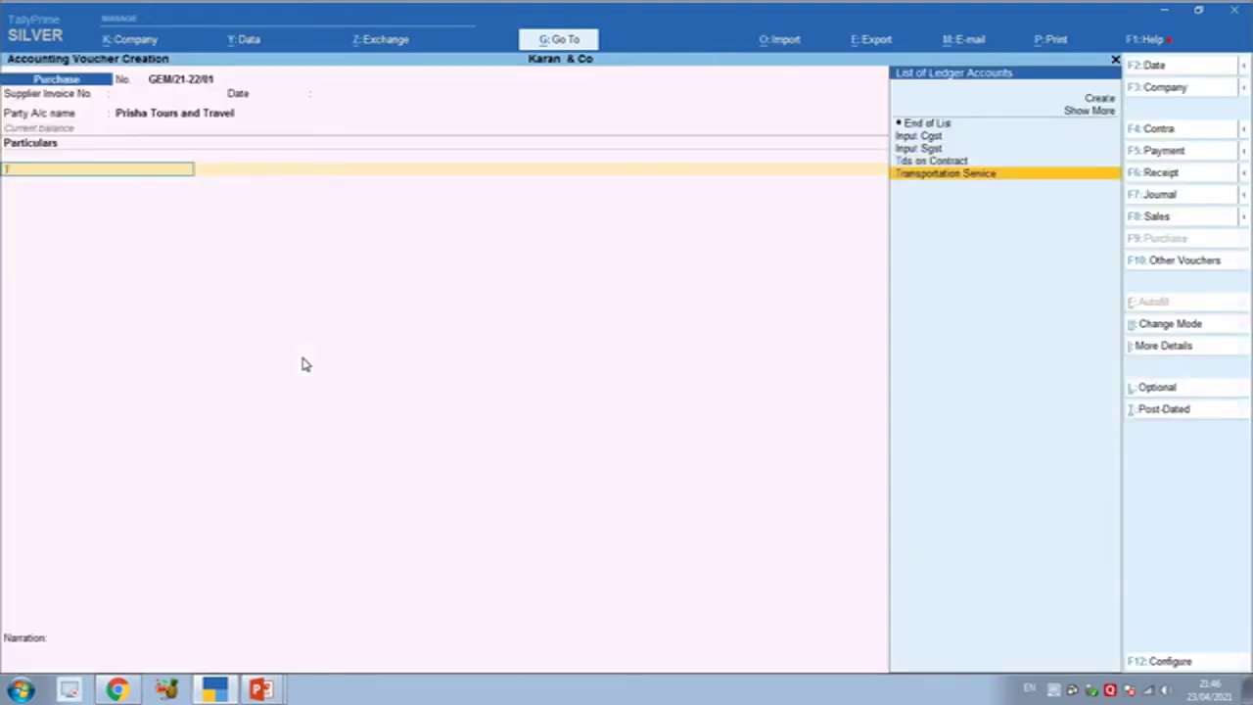
{"action": "key", "text": "Return"}
{"action": "type", "text": "50000"}
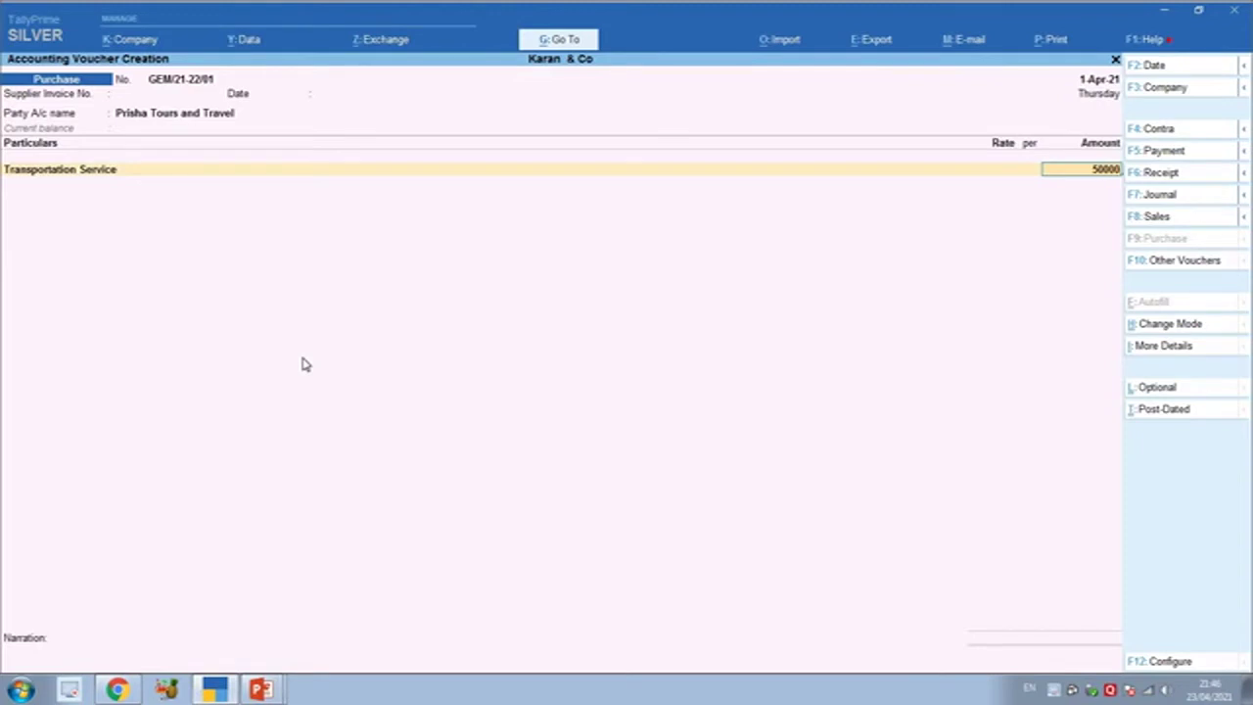
{"action": "key", "text": "Return"}
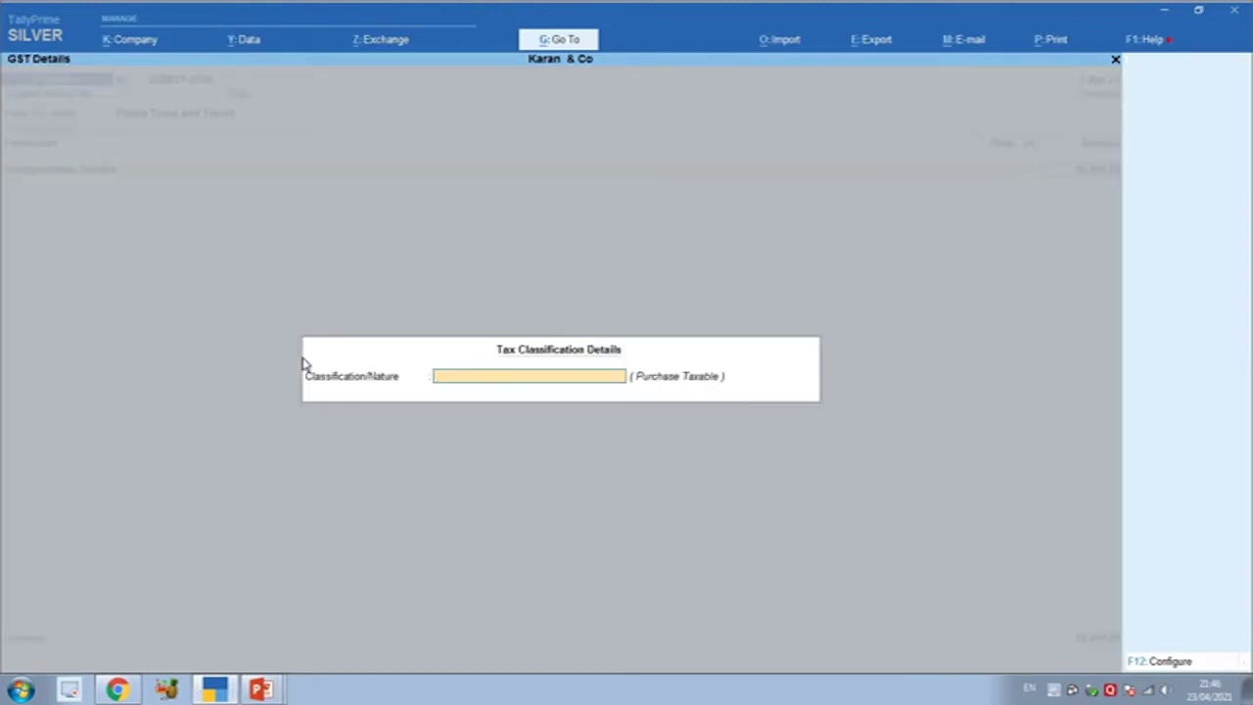
{"action": "type", "text": "PURCH"}
{"action": "key", "text": "Down"}
{"action": "key", "text": "Down"}
{"action": "key", "text": "Down"}
{"action": "key", "text": "Down"}
{"action": "key", "text": "Down"}
{"action": "key", "text": "Down"}
{"action": "key", "text": "Down"}
{"action": "key", "text": "Down"}
{"action": "key", "text": "Down"}
{"action": "key", "text": "Down"}
{"action": "key", "text": "Down"}
{"action": "key", "text": "Down"}
{"action": "key", "text": "Down"}
{"action": "key", "text": "Down"}
{"action": "key", "text": "Down"}
{"action": "key", "text": "Down"}
{"action": "key", "text": "Return"}
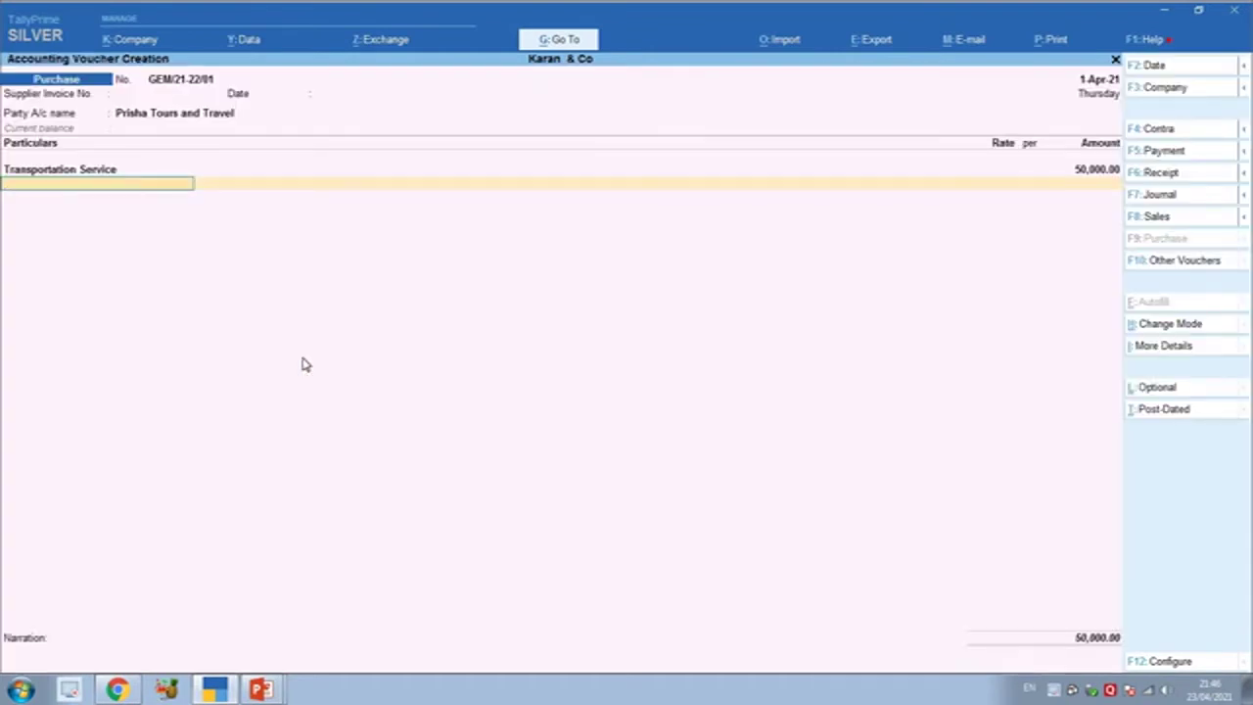
Add the Input Cgst and Input Sgst ledgers to the purchase voucher with their calculated tax amounts.
{"action": "type", "text": "IN"}
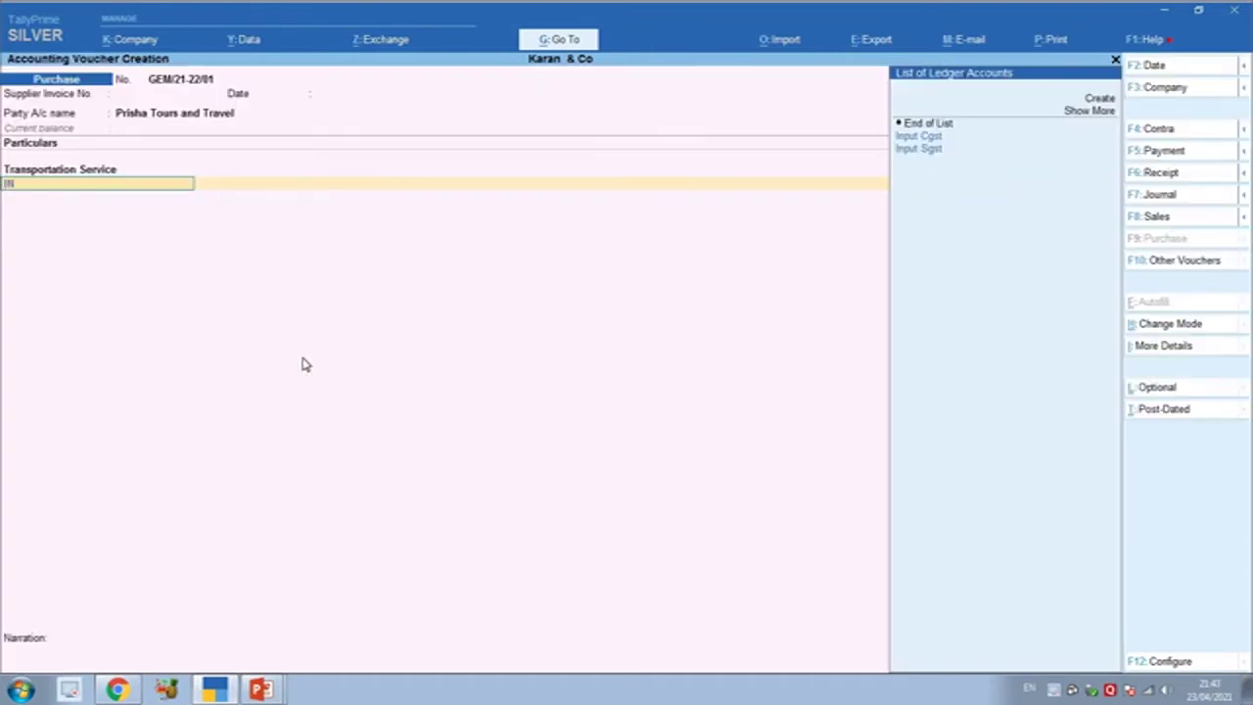
{"action": "key", "text": "Return"}
{"action": "key", "text": "Return"}
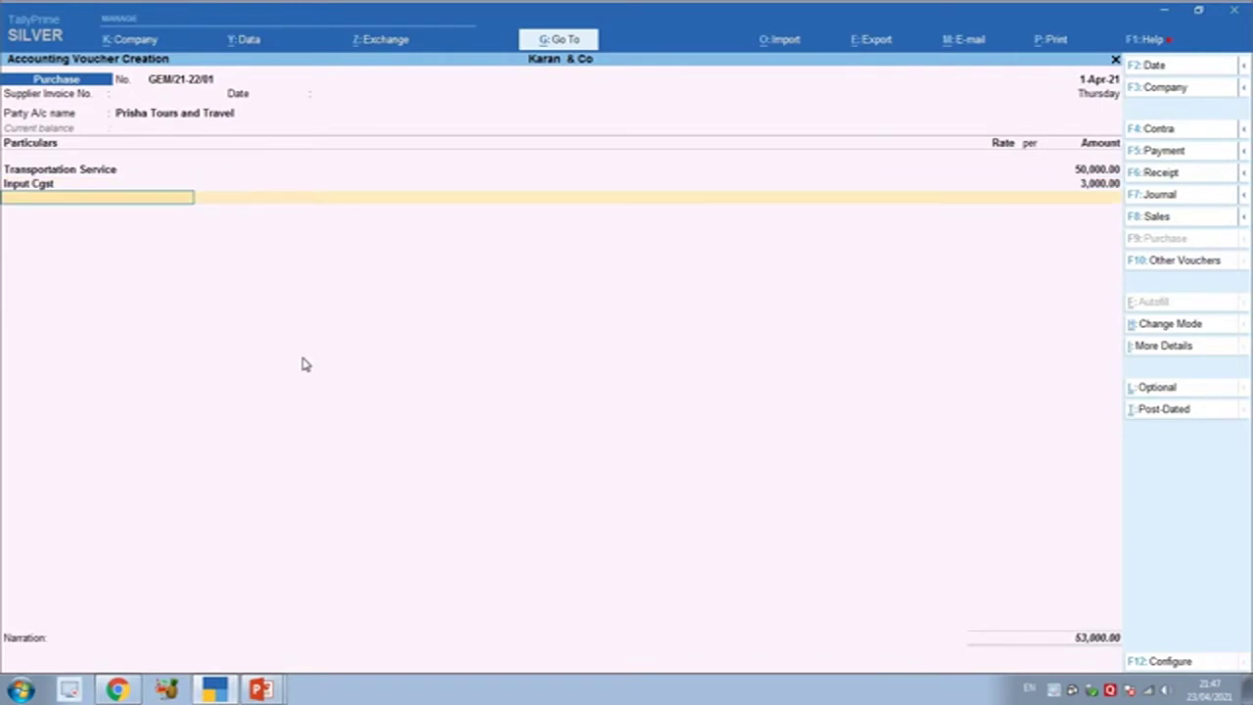
{"action": "type", "text": "INP"}
{"action": "key", "text": "Down"}
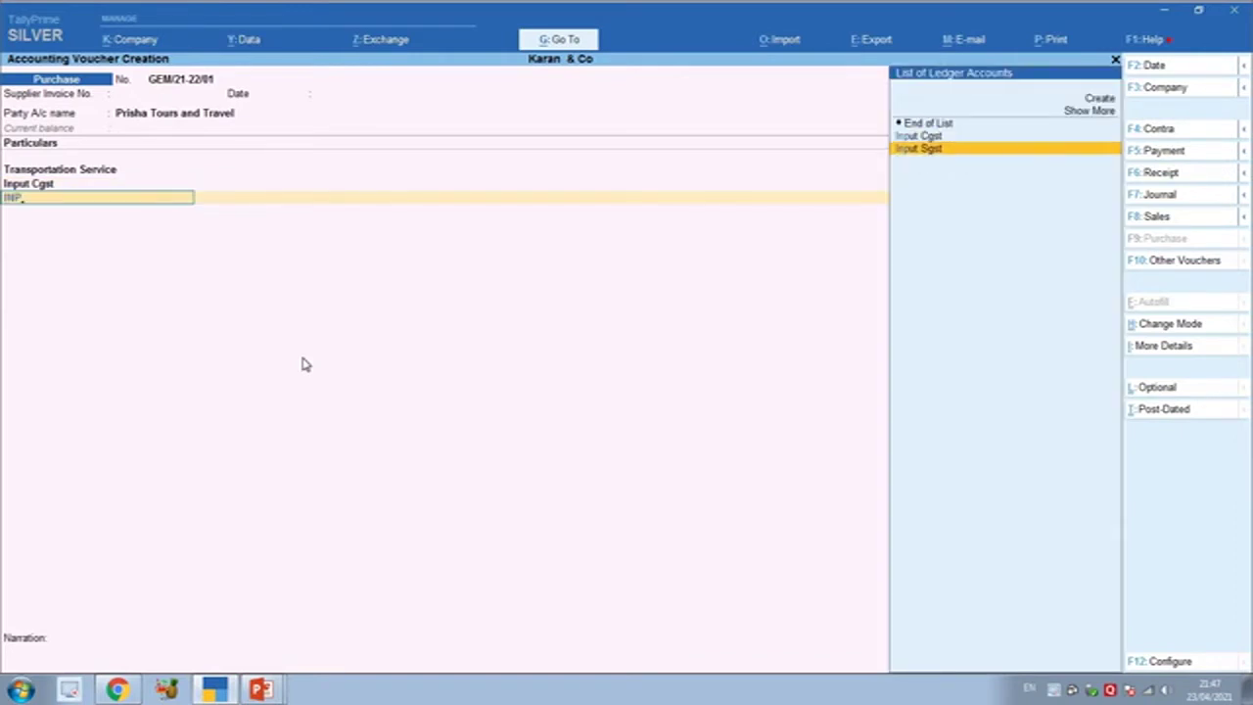
{"action": "key", "text": "Return"}
{"action": "key", "text": "Return"}
Add the Tds on Contract deduction and accept the party's bill-wise details as new references for GEM/21-22/01.
{"action": "type", "text": "tds"}
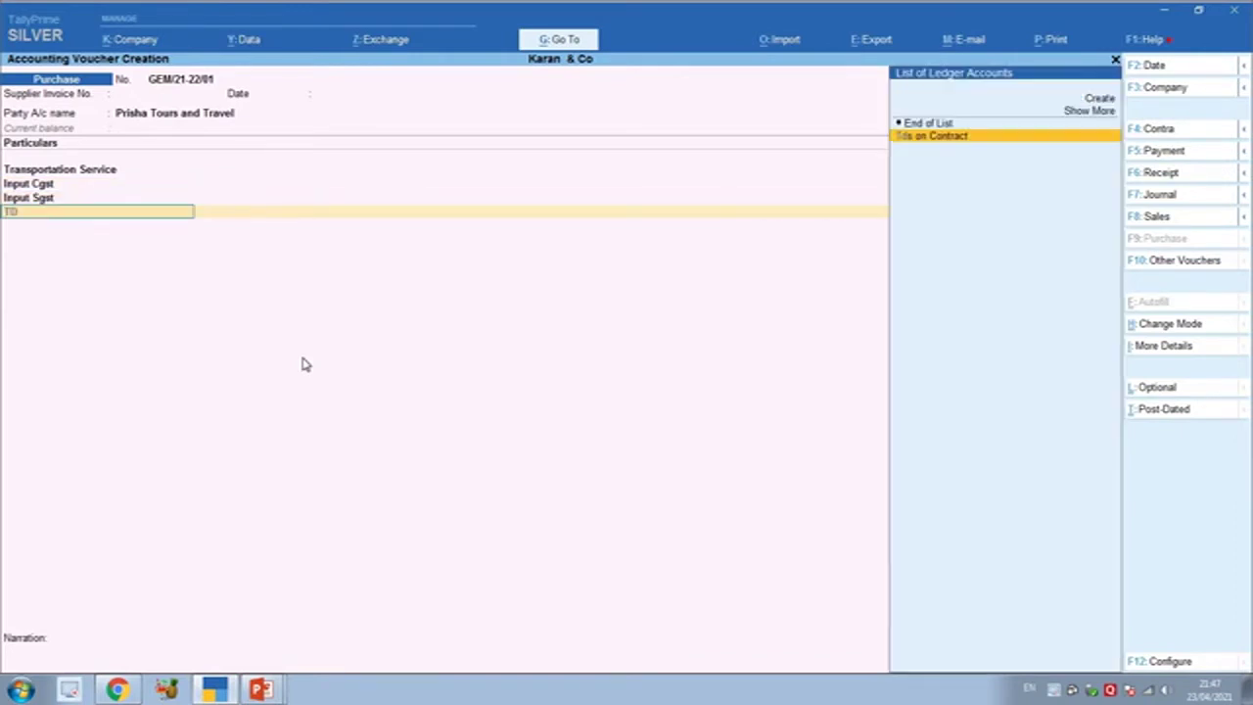
{"action": "key", "text": "Return"}
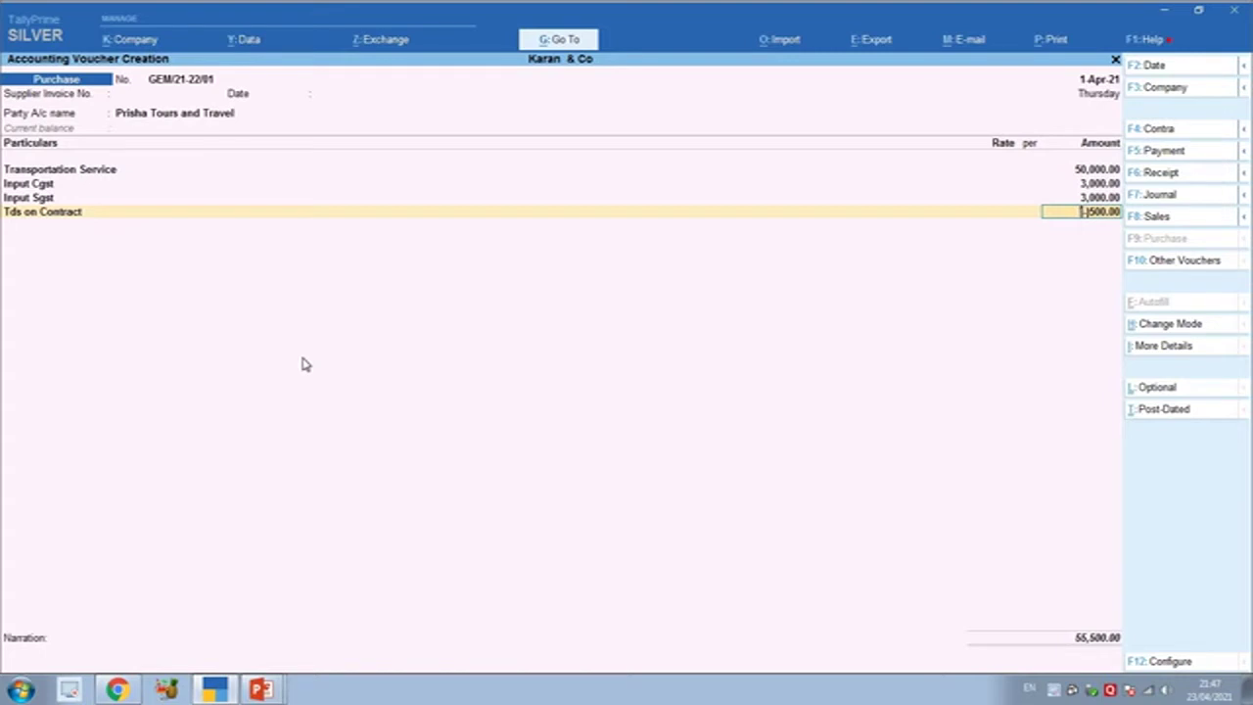
{"action": "key", "text": "Return"}
{"action": "key", "text": "Return"}
{"action": "key", "text": "Return"}
{"action": "key", "text": "Return"}
{"action": "key", "text": "Return"}
{"action": "key", "text": "Return"}
{"action": "key", "text": "Return"}
{"action": "key", "text": "Return"}
{"action": "key", "text": "Return"}
{"action": "key", "text": "Return"}
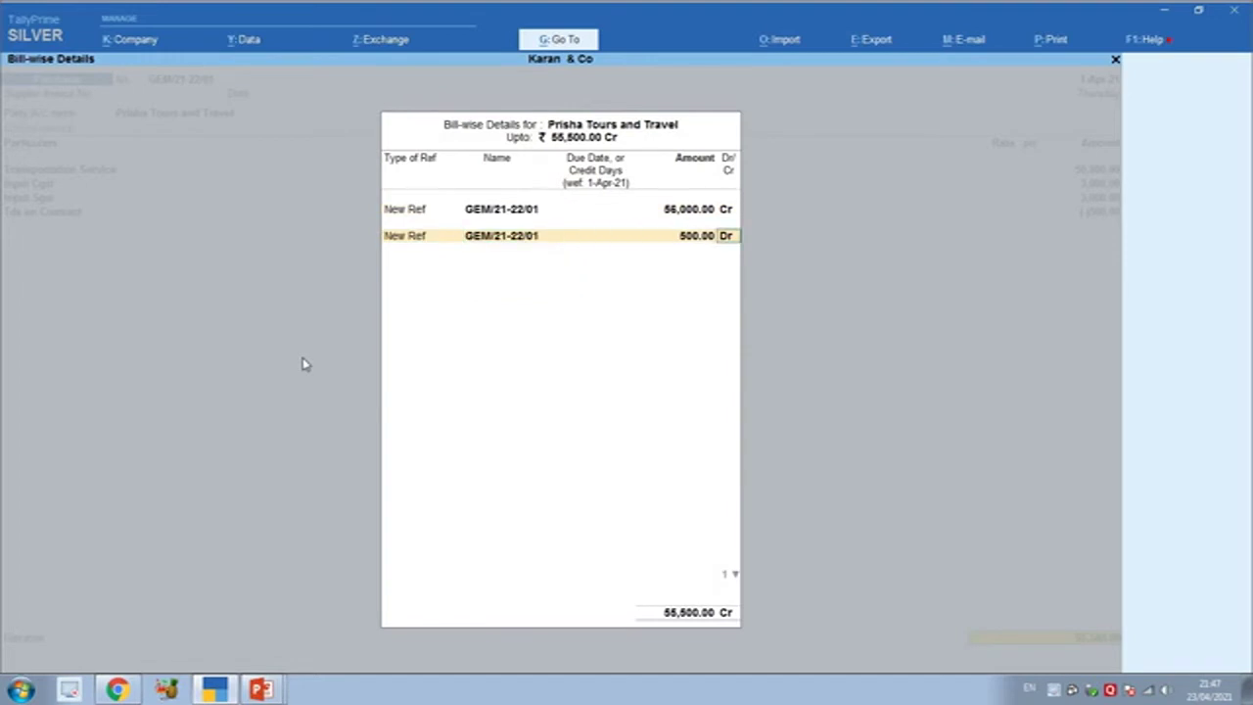
{"action": "key", "text": "Return"}
Enter the narration "BEING TRANSPORTATION SERVICES PURCHASES FROM PRISHA TOURS AND TRAVEL," and save the purchase voucher.
{"action": "type", "text": "BEING"}
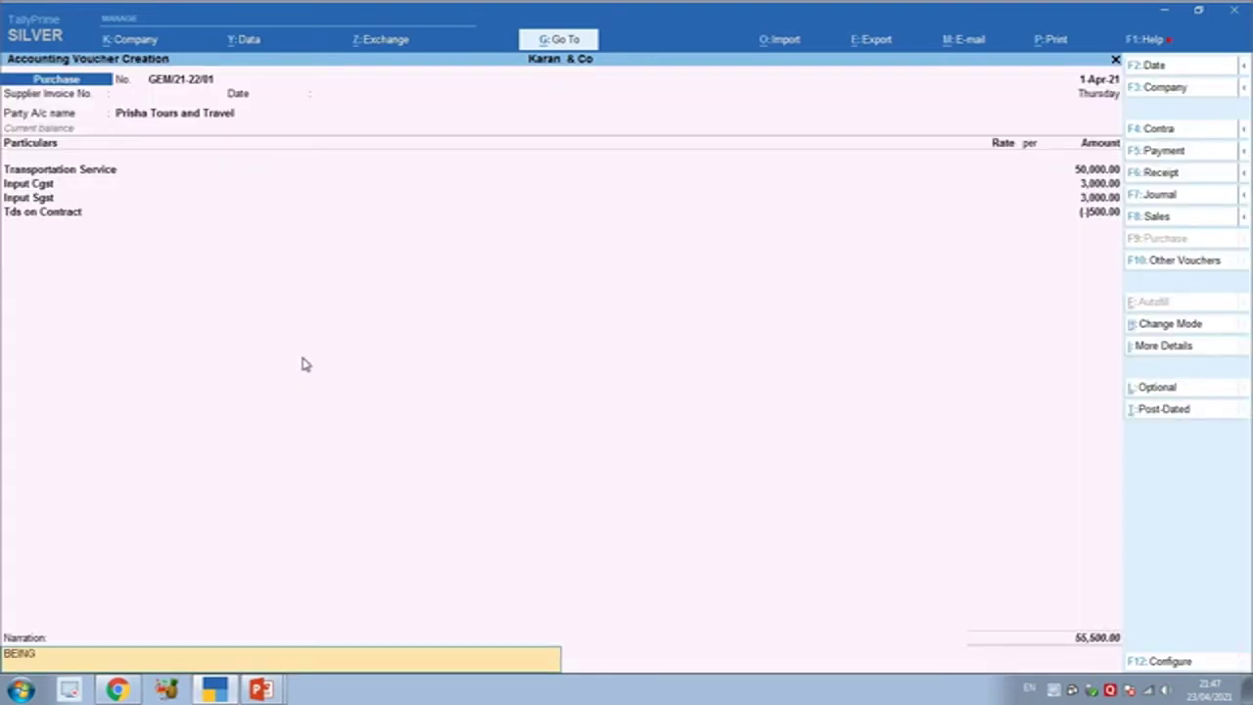
{"action": "type", "text": " TRANSPORTATION SERVICES PURCHASES FROM KA"}
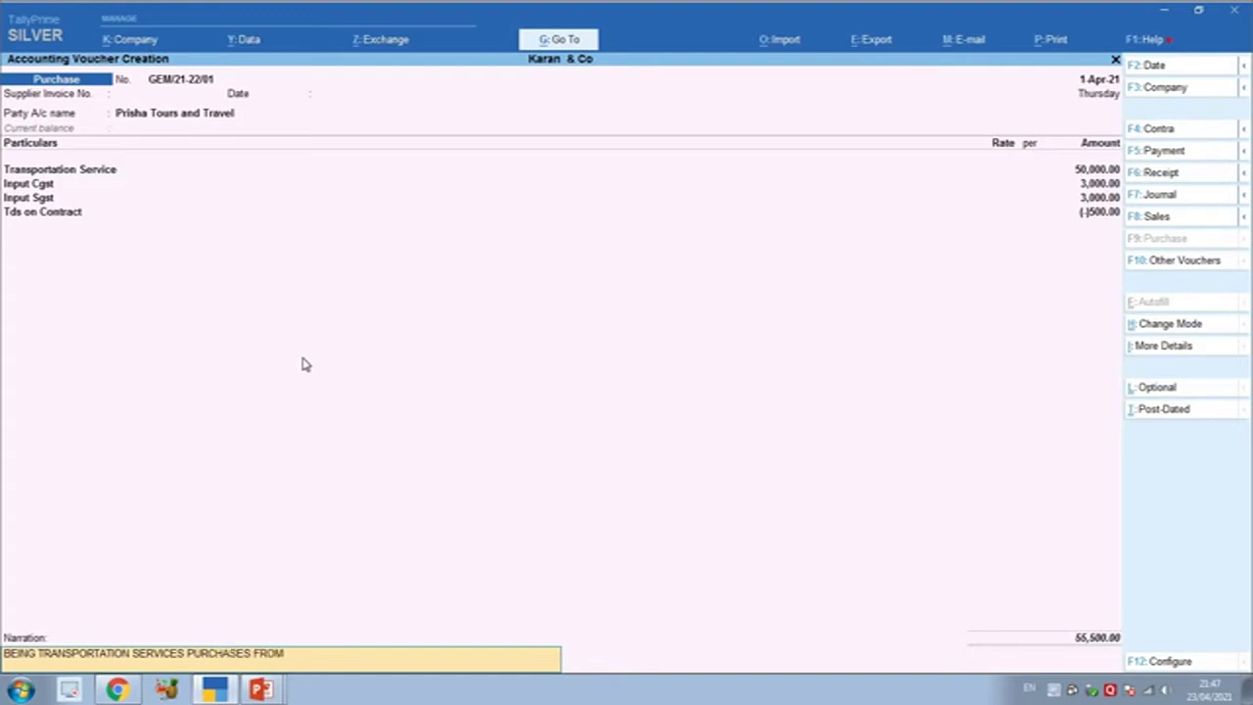
{"action": "key", "text": "BackSpace"}
{"action": "key", "text": "BackSpace"}
{"action": "type", "text": "PRISHA TOR"}
{"action": "key", "text": "BackSpace"}
{"action": "type", "text": "URS AND TRAVEL,"}
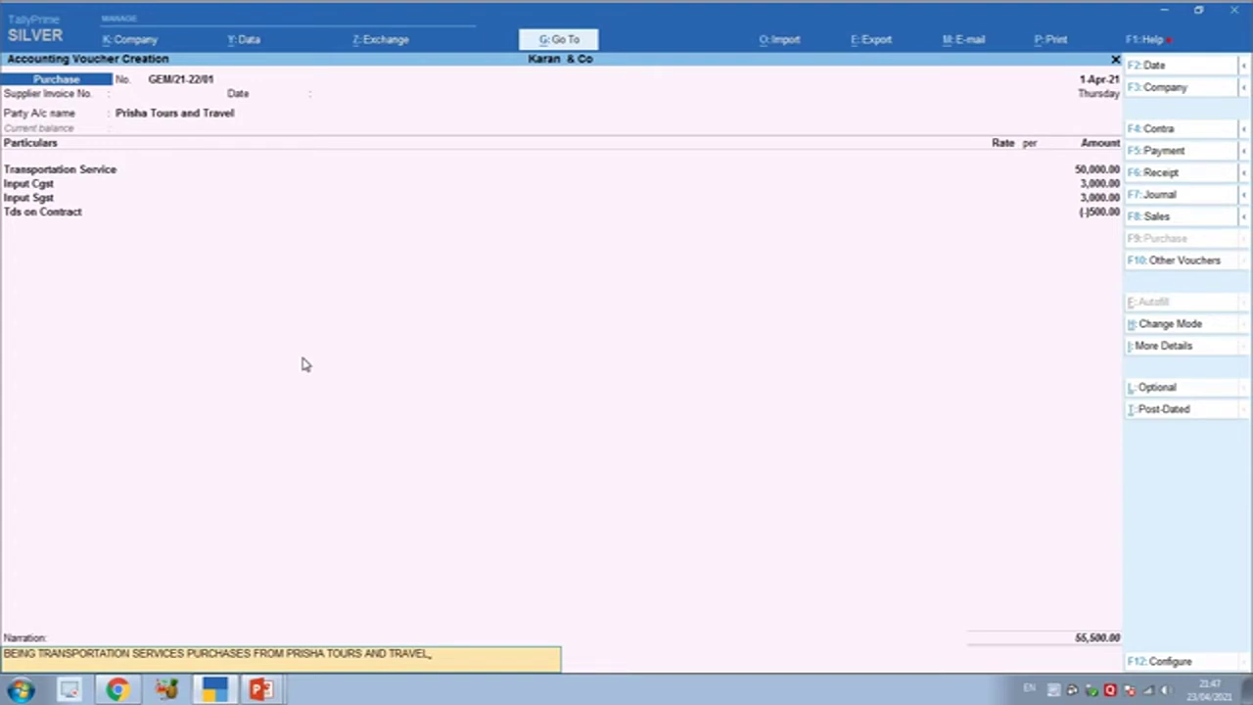
{"action": "key", "text": "Return"}
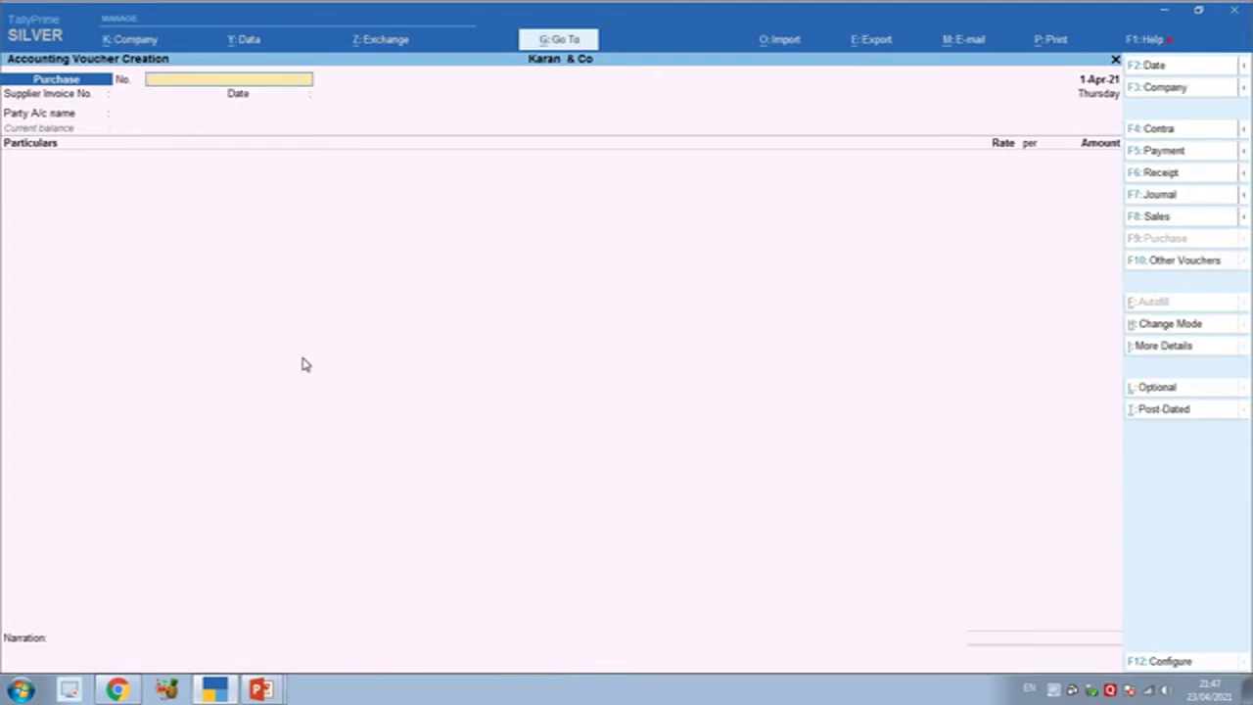
Leave voucher entry and review the assets and liabilities in the company's balance sheet.
{"action": "key", "text": "Escape"}
{"action": "key", "text": "c"}
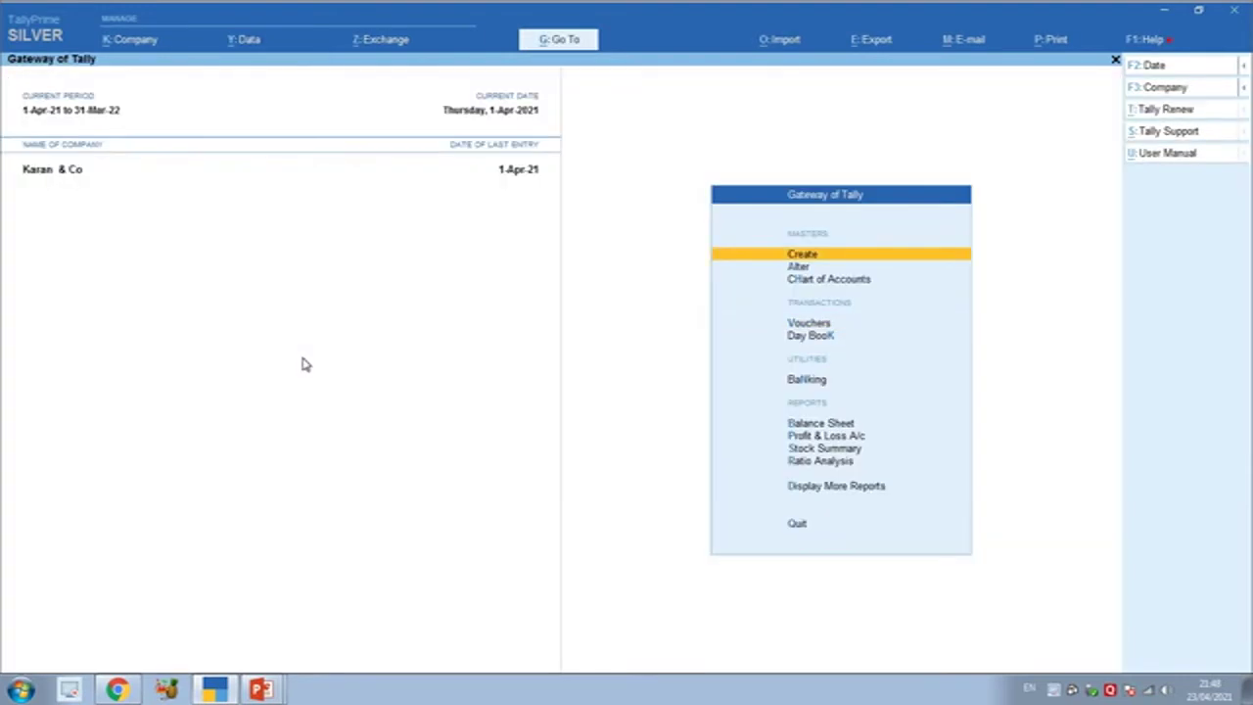
{"action": "key", "text": "b"}
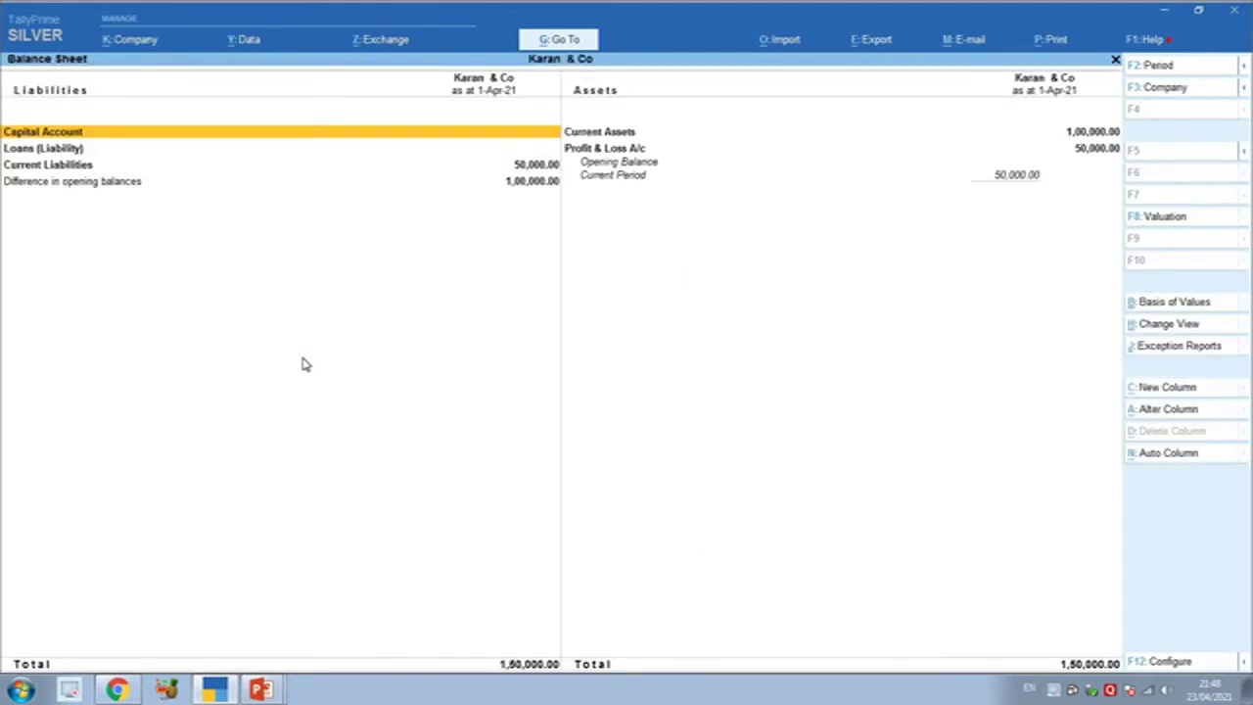
{"action": "key", "text": "Right"}
{"action": "key", "text": "Down"}
{"action": "key", "text": "Left"}
{"action": "key", "text": "Down"}
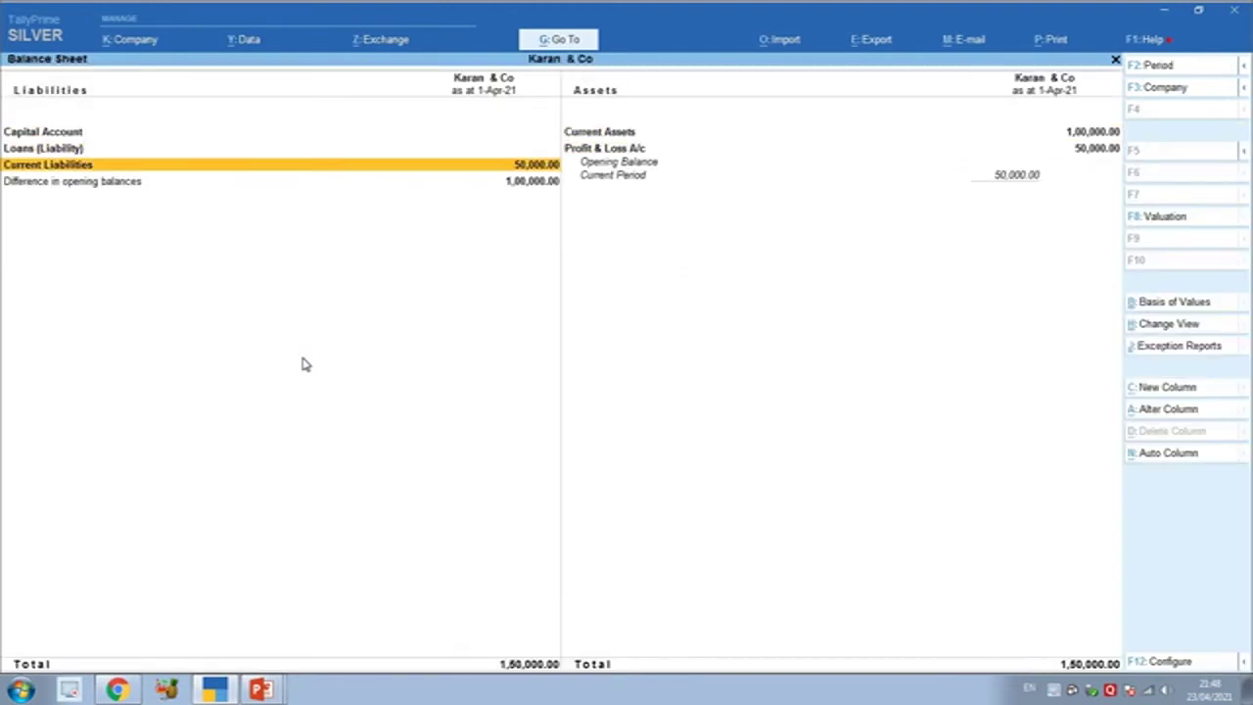
Examine the Sundry Creditors and Duties & Taxes balances under Current Liabilities.
{"action": "key", "text": "Return"}
{"action": "key", "text": "Down"}
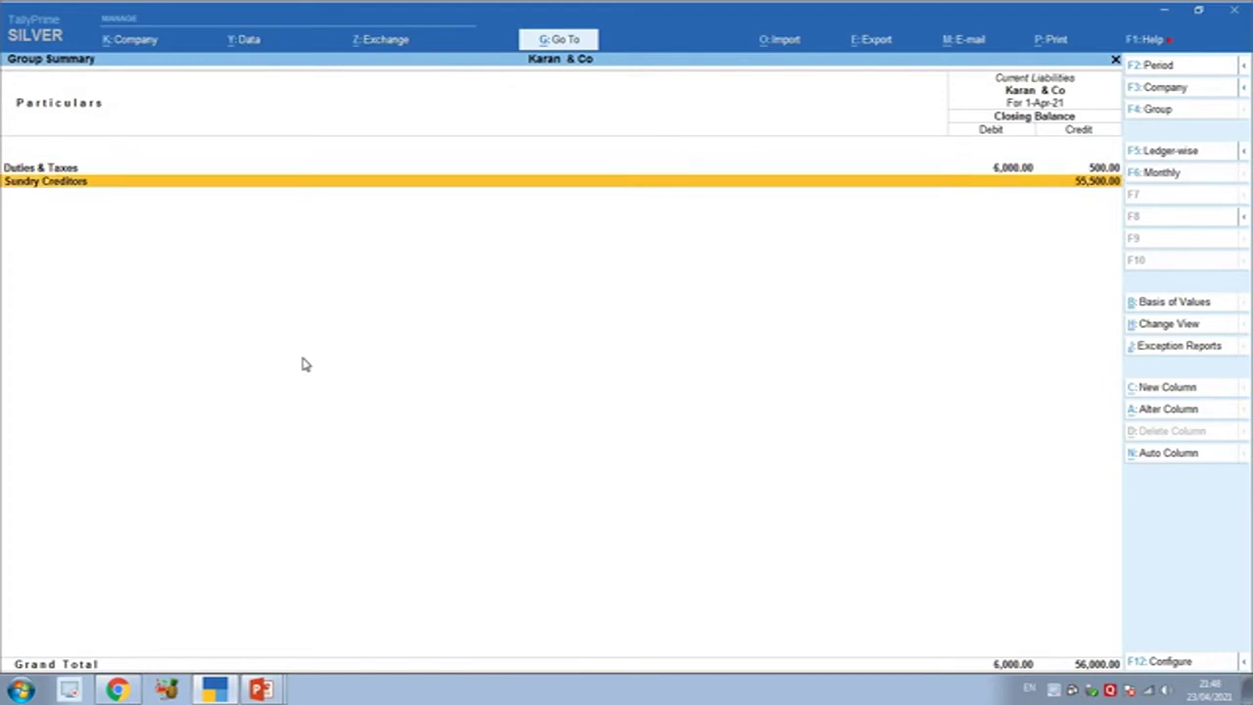
{"action": "key", "text": "Return"}
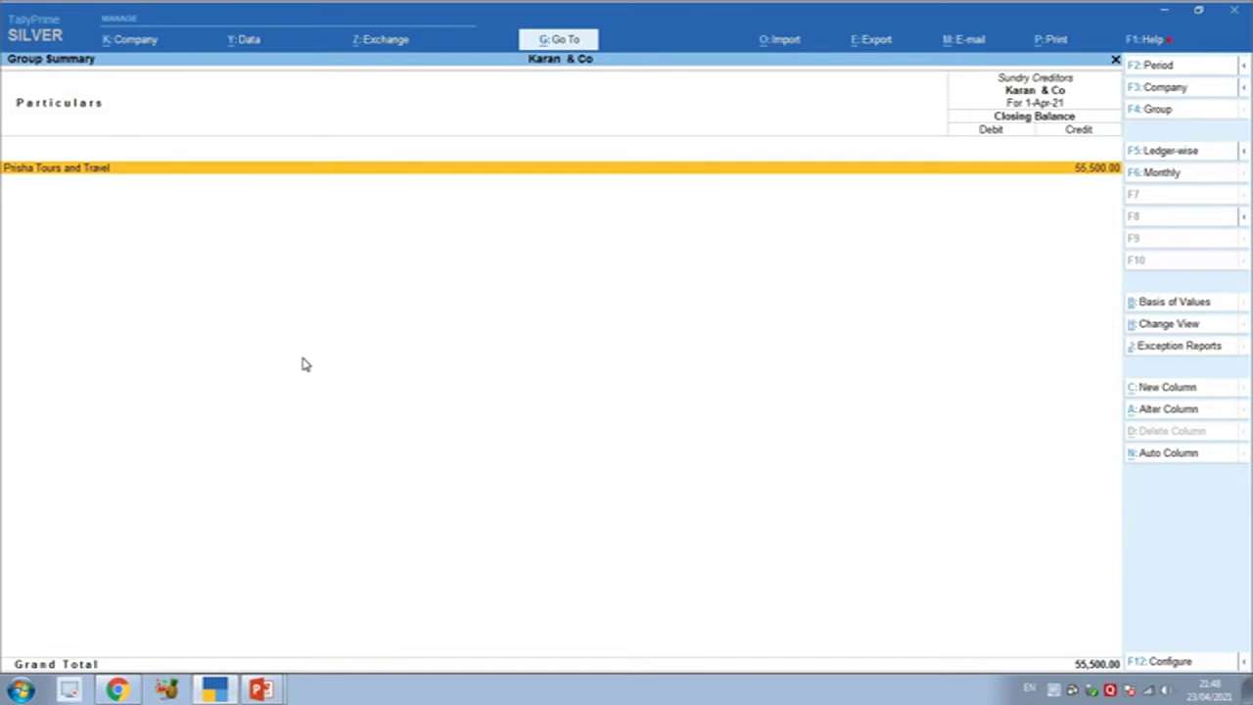
{"action": "key", "text": "Escape"}
{"action": "key", "text": "Up"}
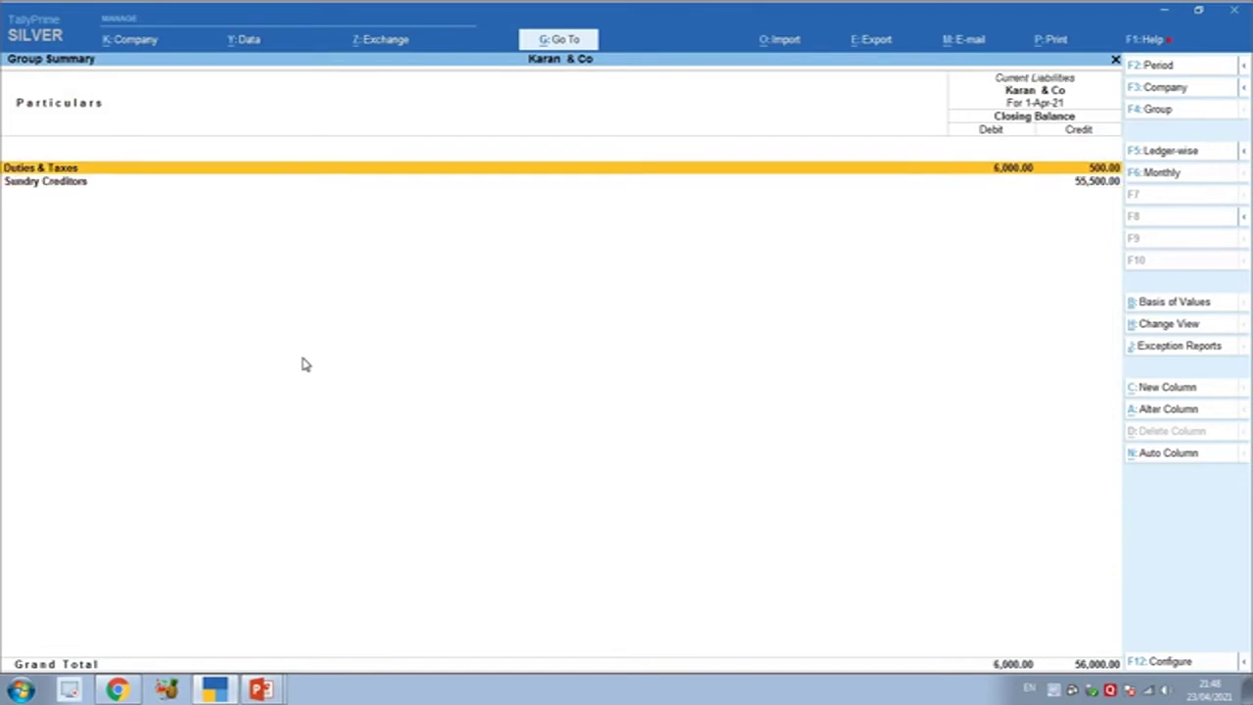
{"action": "key", "text": "Return"}
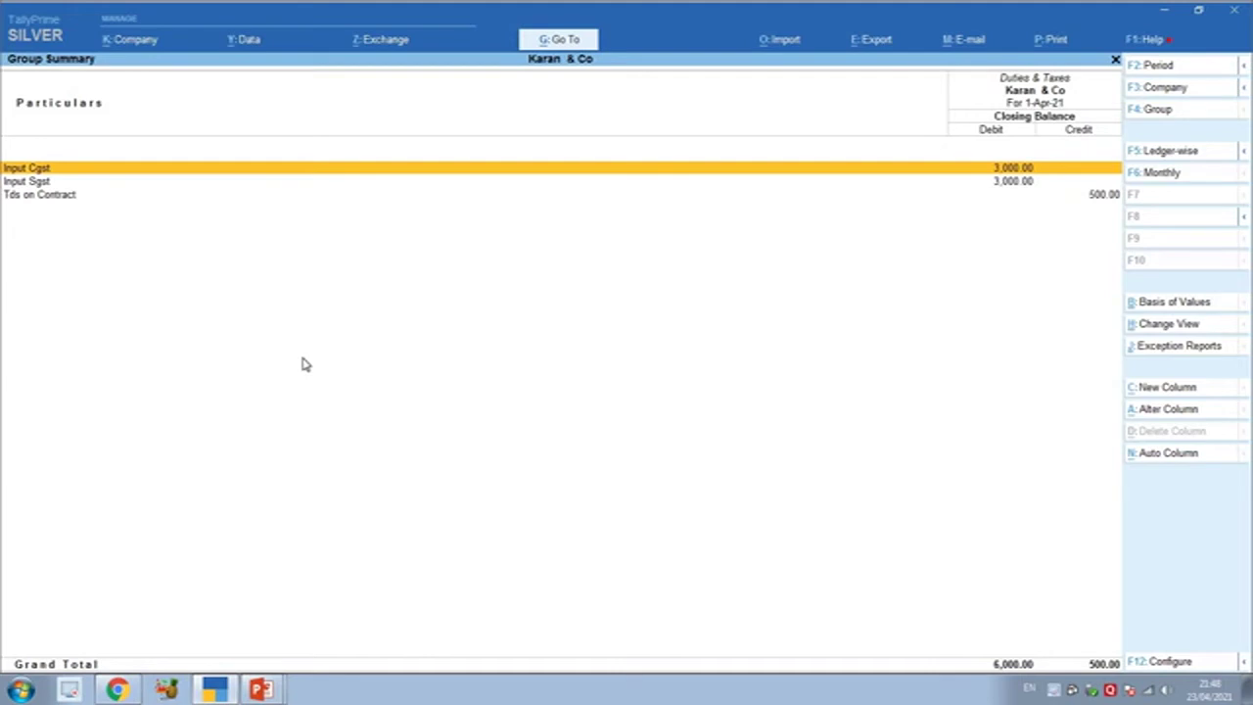
Check the Tds on Contract balance under Duties & Taxes and return to the balance sheet.
{"action": "key", "text": "Down"}
{"action": "key", "text": "Down"}
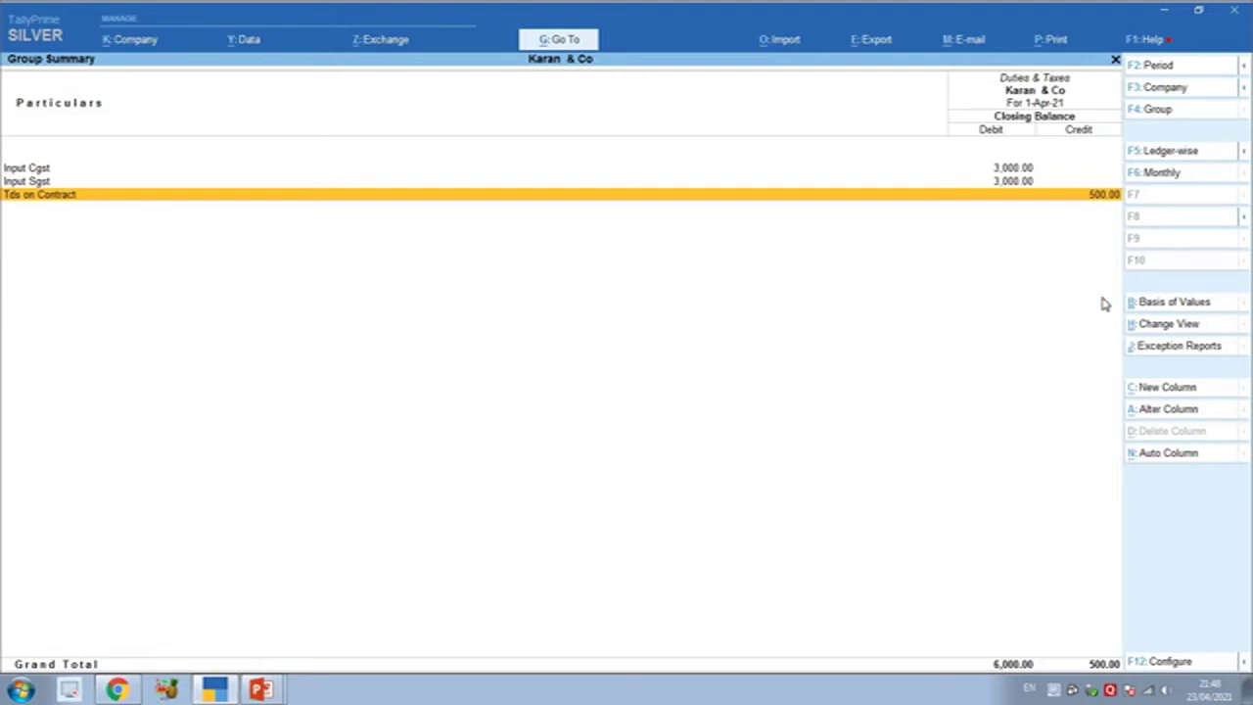
{"action": "key", "text": "Escape"}
{"action": "key", "text": "Escape"}
{"action": "key", "text": "Escape"}
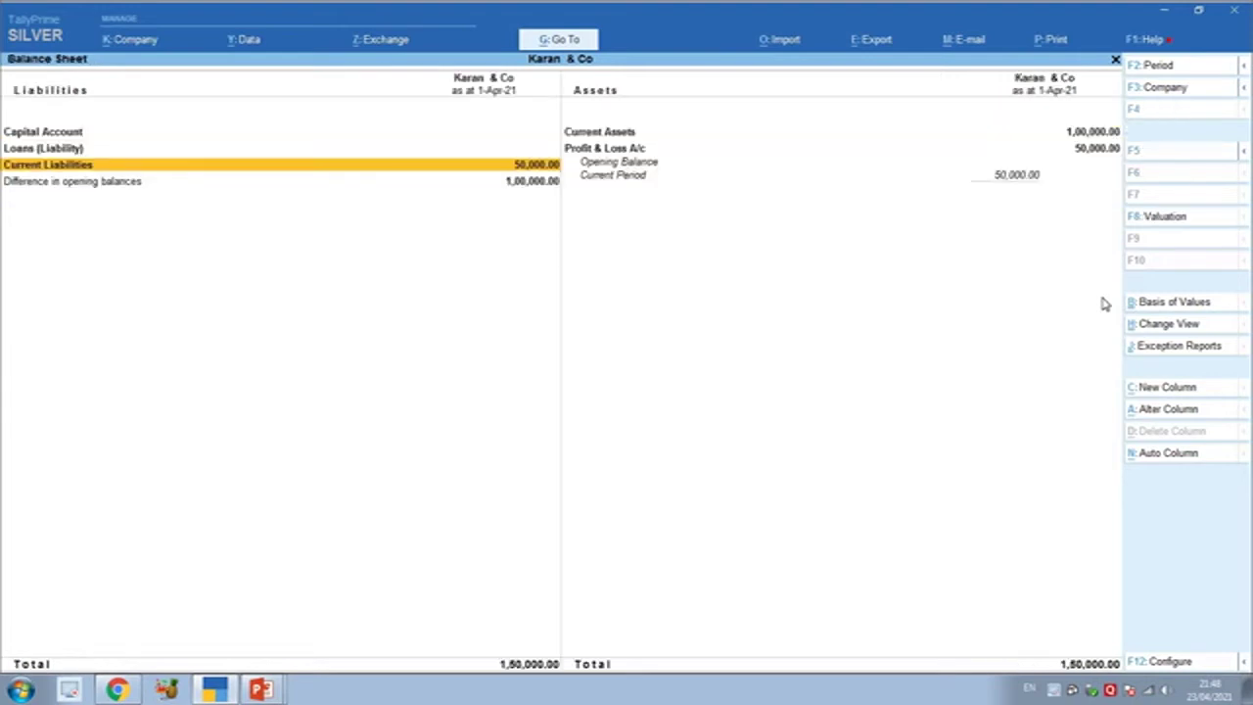
Leave the balance sheet and start a payment voucher dated 1-May-21.
{"action": "key", "text": "v"}
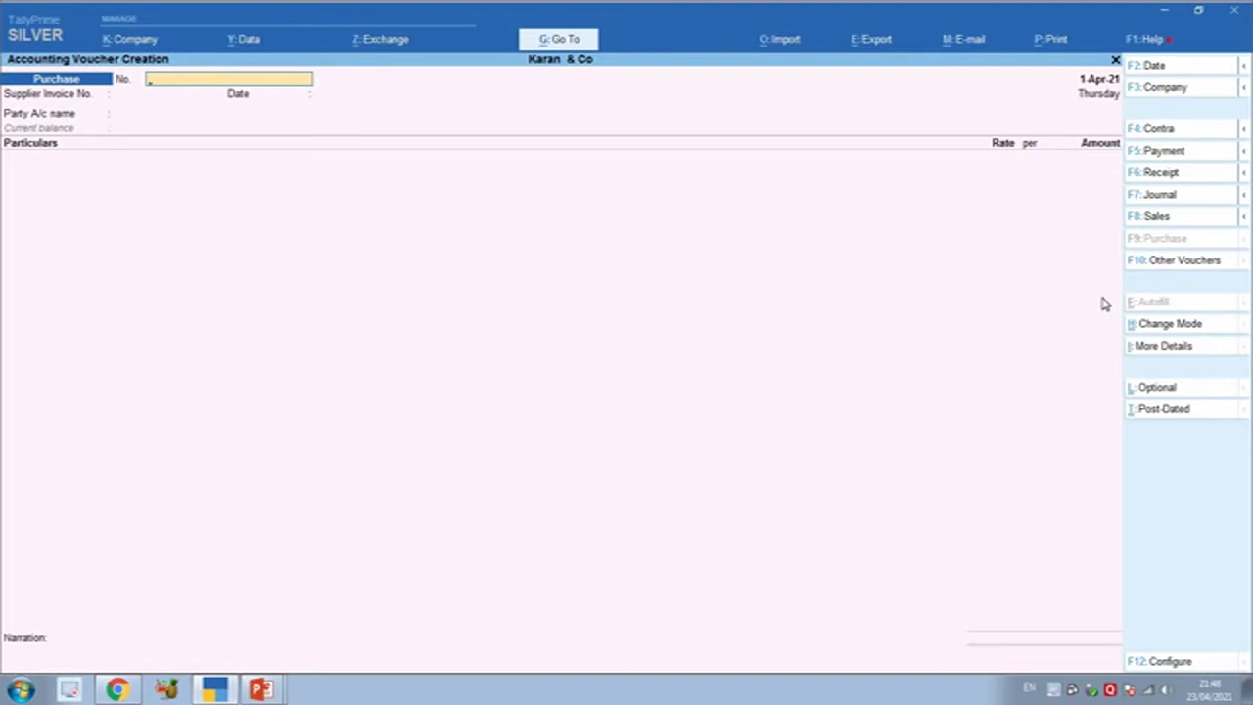
{"action": "key", "text": "F5"}
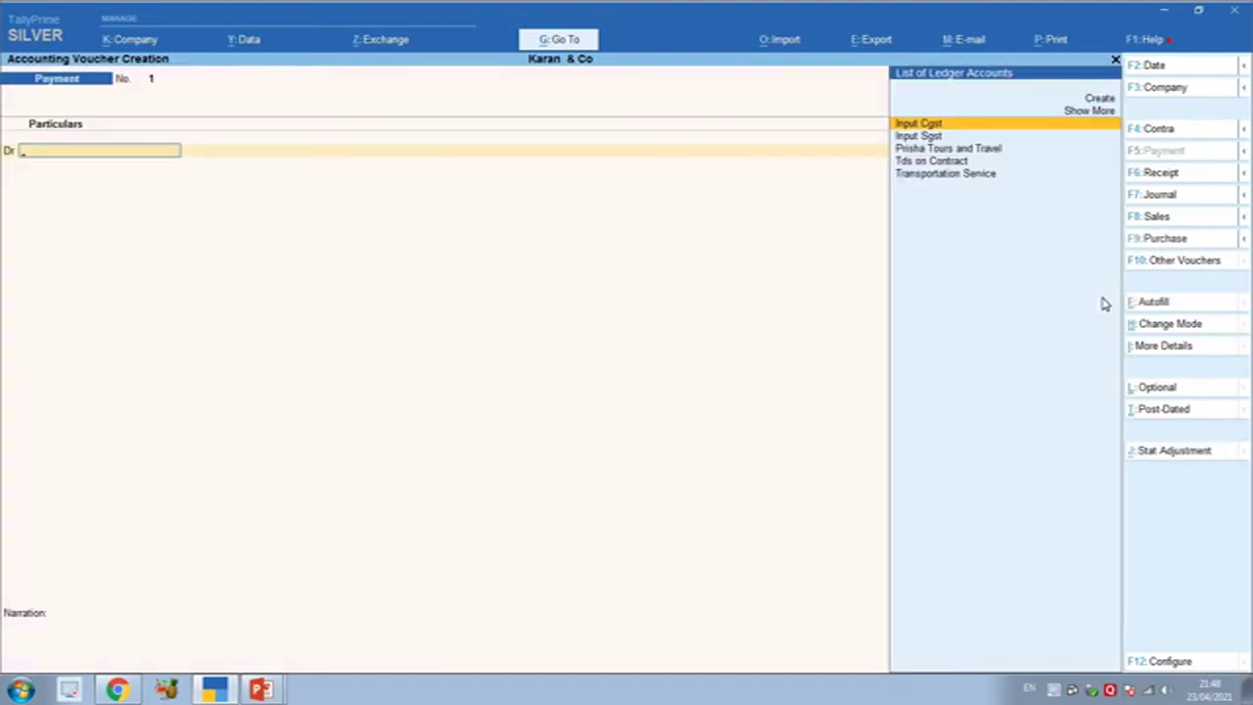
{"action": "key", "text": "Escape"}
{"action": "key", "text": "Return"}
{"action": "key", "text": "Return"}
{"action": "key", "text": "F2"}
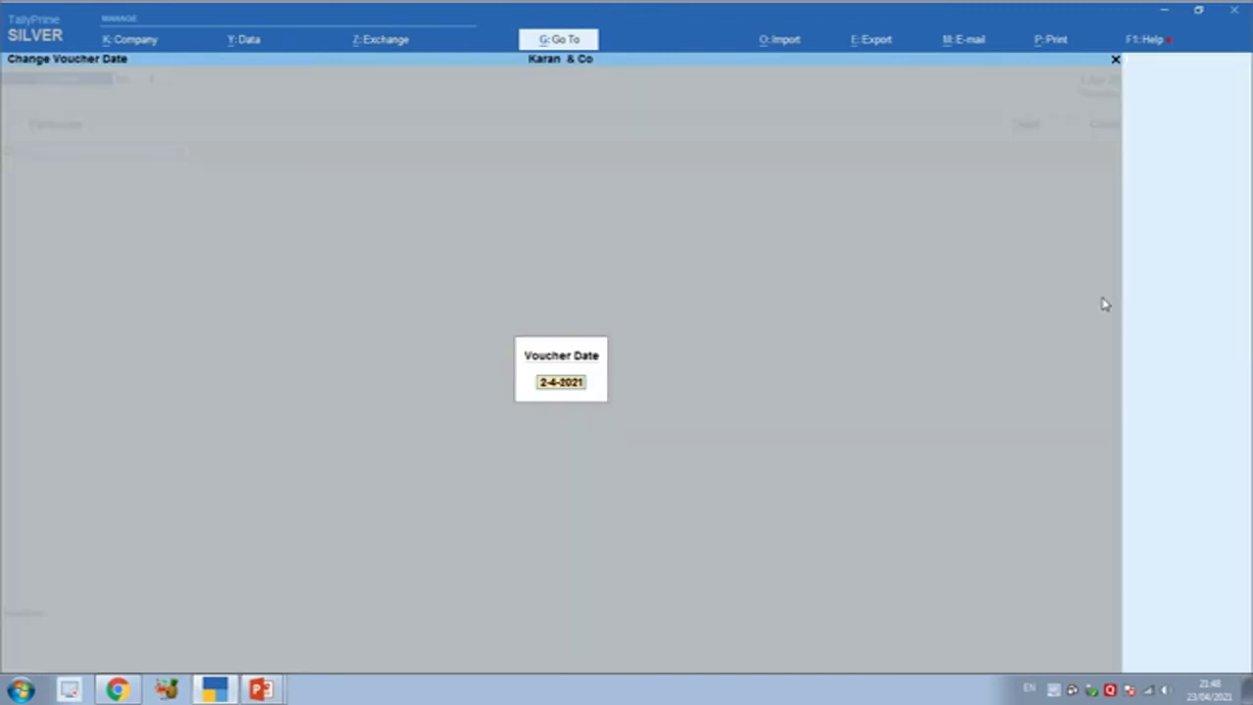
{"action": "type", "text": "1-4-21"}
{"action": "key", "text": "Return"}
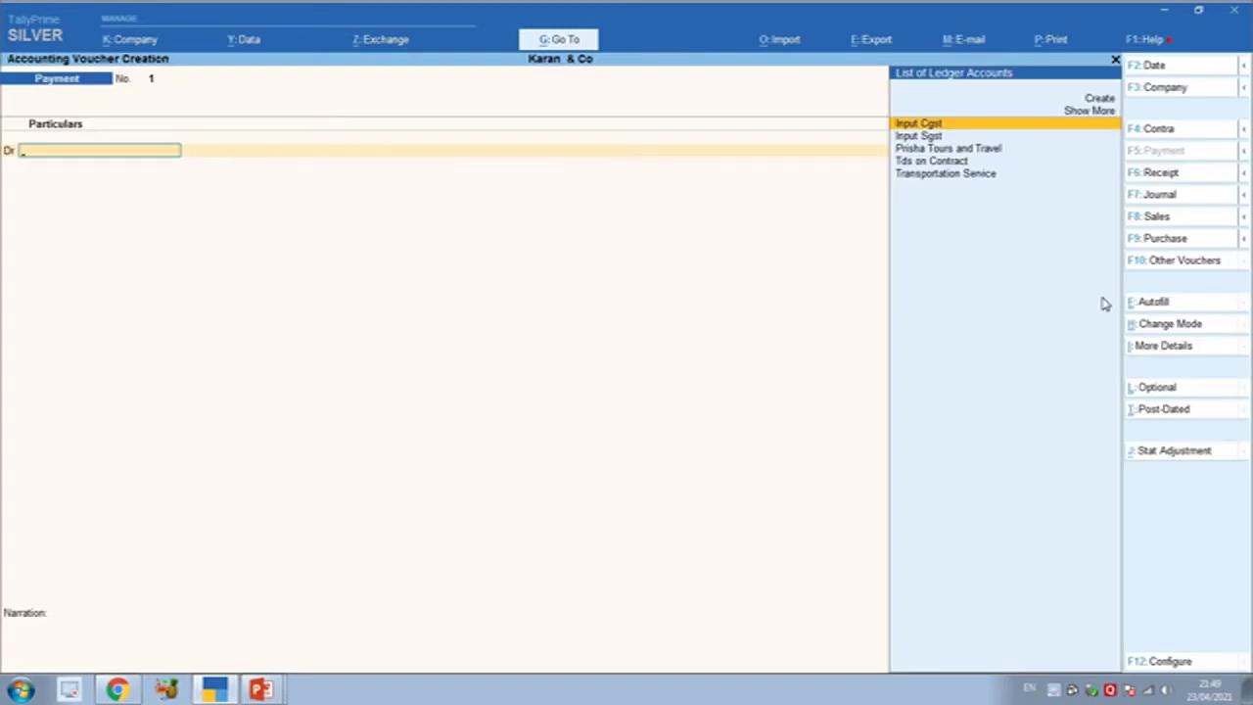
Debit Tds on Contract with 500.00 against the pending reference Purc / GEM/21-22/01 / 3 for Prisha Tours and Travel.
{"action": "key", "text": "Down"}
{"action": "key", "text": "Down"}
{"action": "key", "text": "Down"}
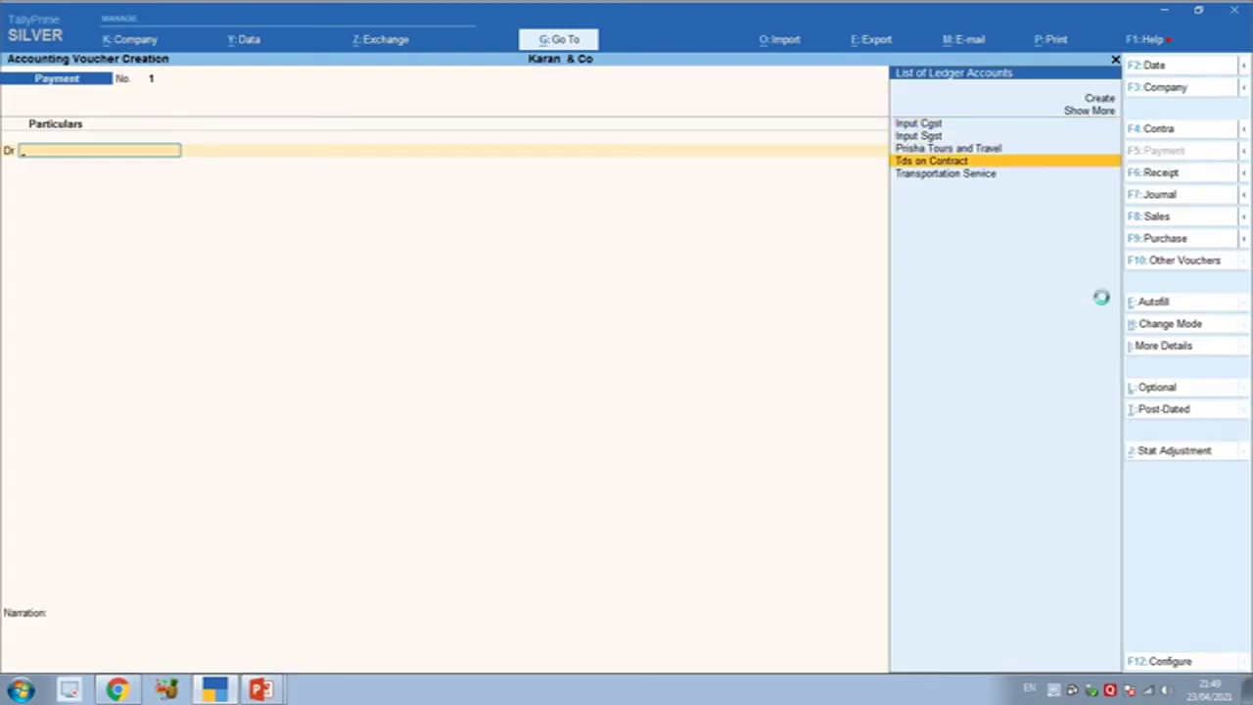
{"action": "key", "text": "Return"}
{"action": "key", "text": "Return"}
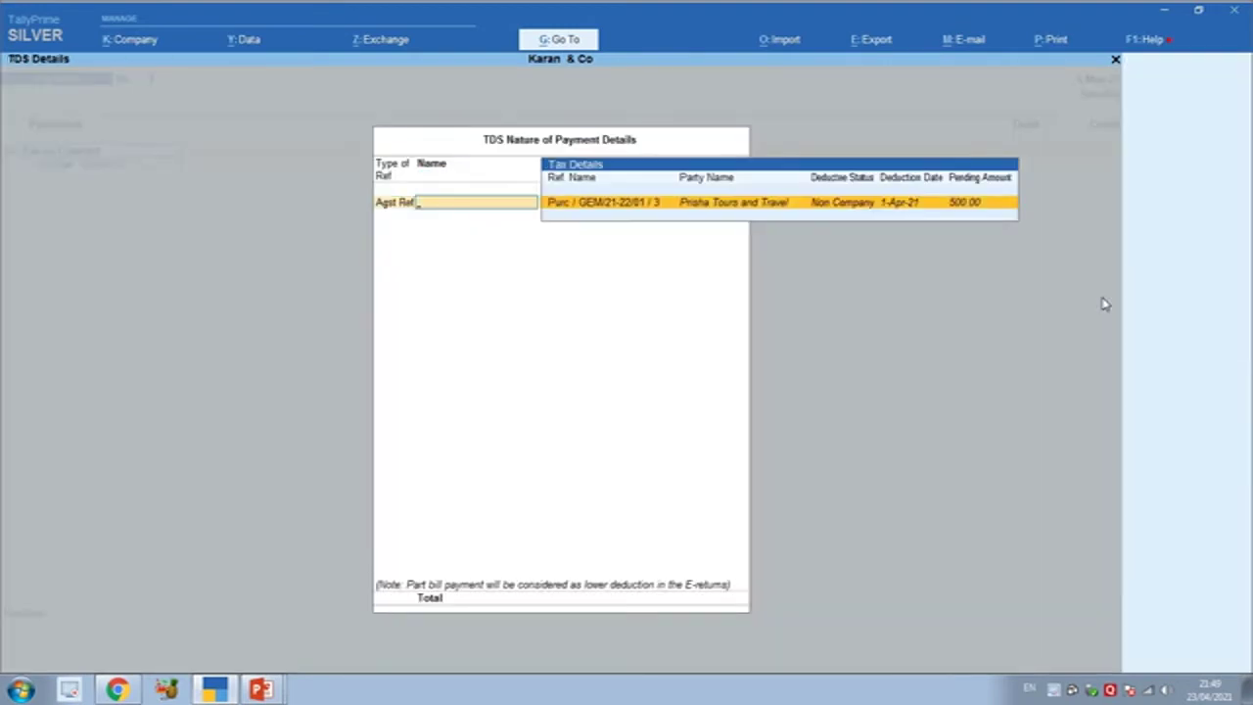
{"action": "key", "text": "Return"}
{"action": "key", "text": "Return"}
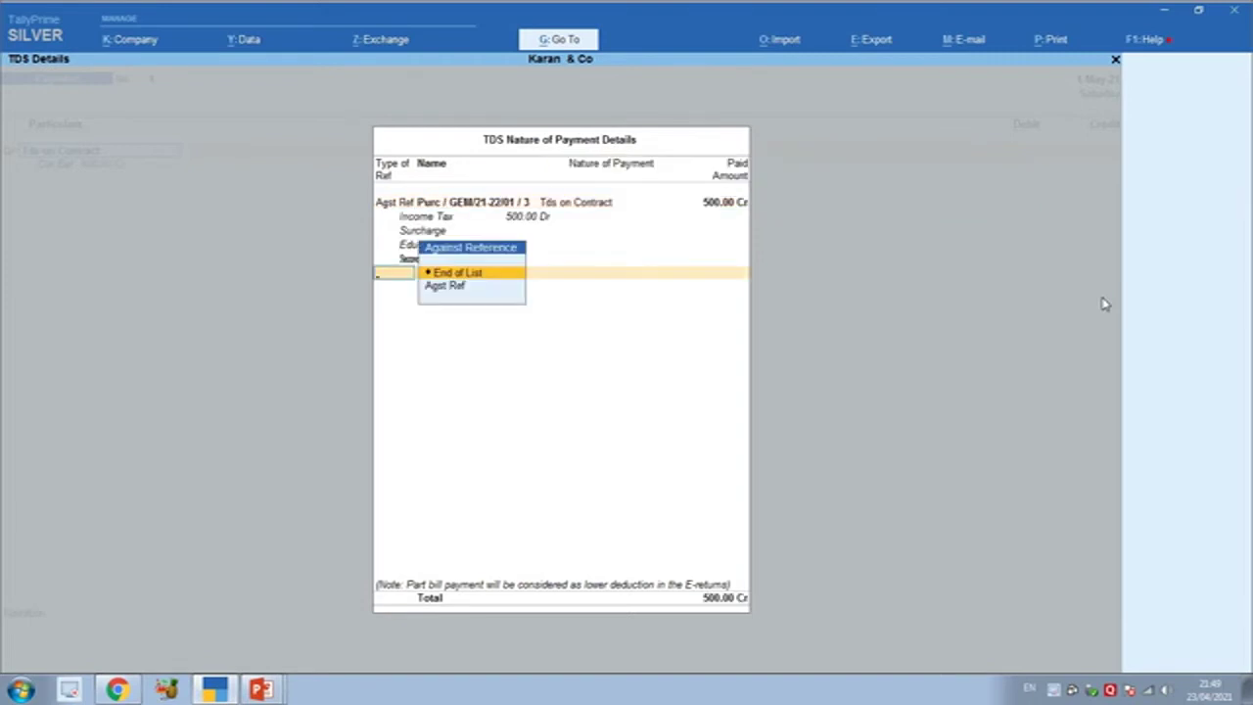
{"action": "key", "text": "Return"}
Credit Punjab National Bank with 500.00 and go through its bank allocation details.
{"action": "key", "text": "Return"}
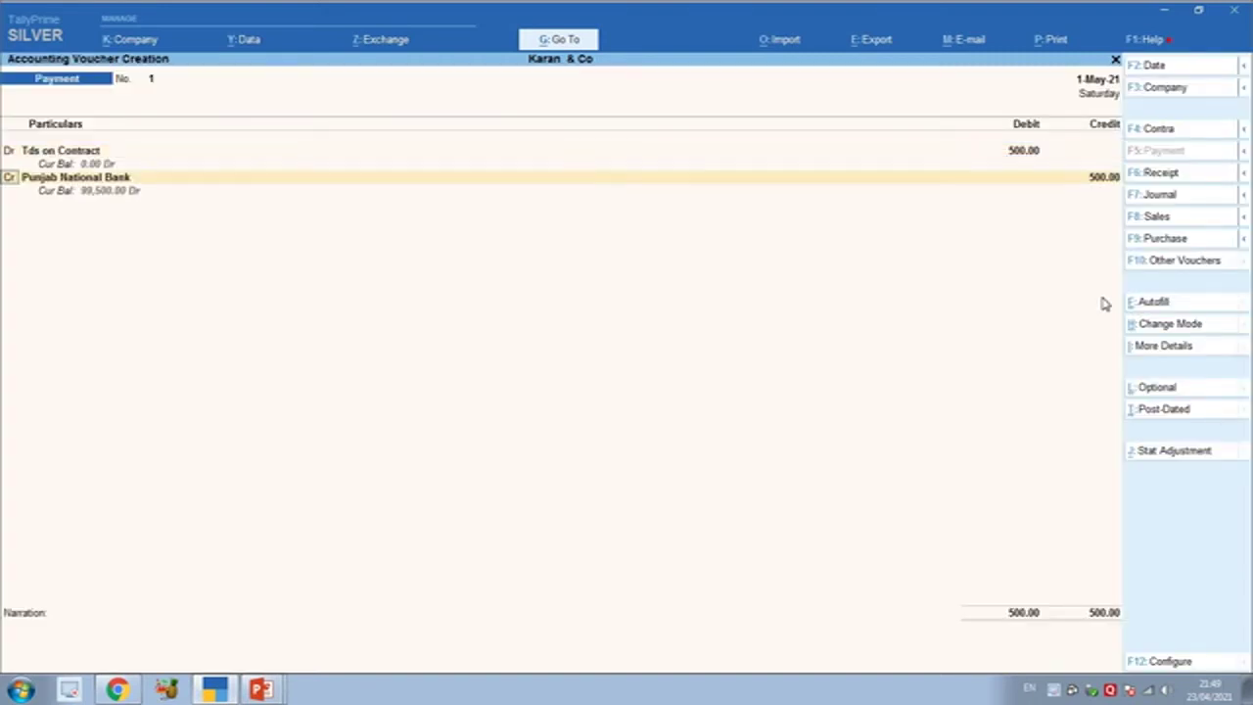
{"action": "key", "text": "Return"}
{"action": "key", "text": "Return"}
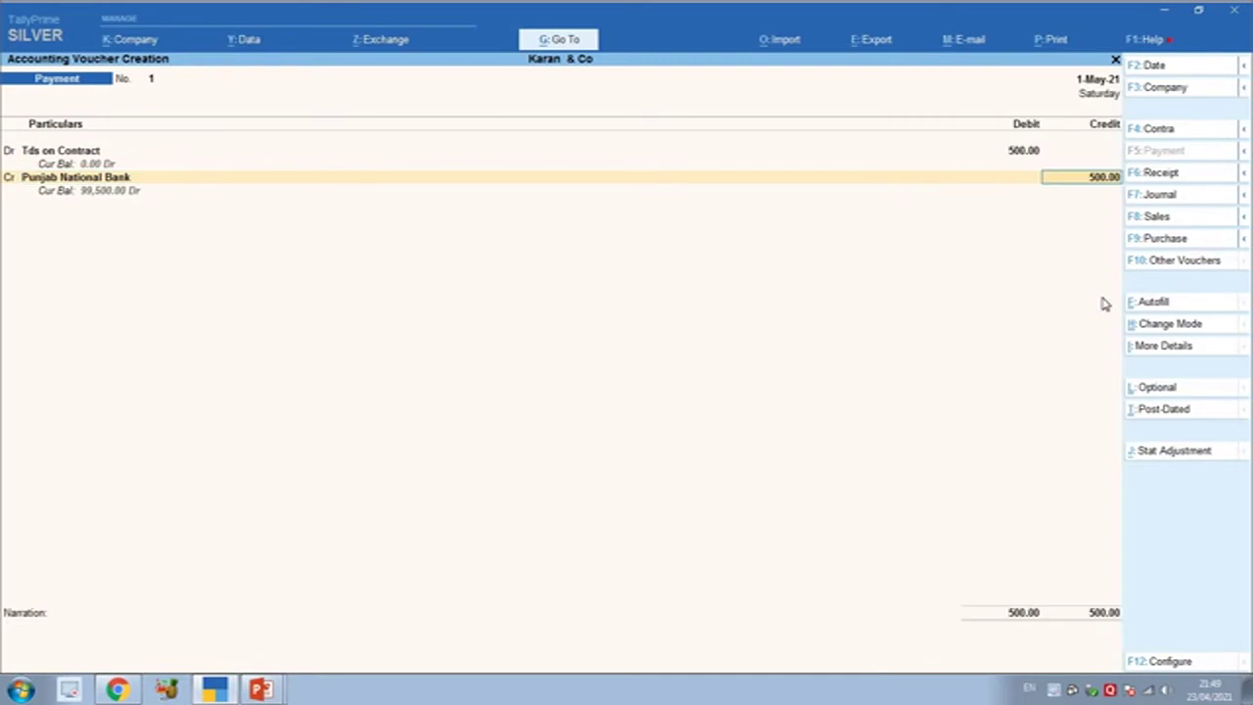
{"action": "key", "text": "Return"}
{"action": "key", "text": "Return"}
{"action": "key", "text": "Return"}
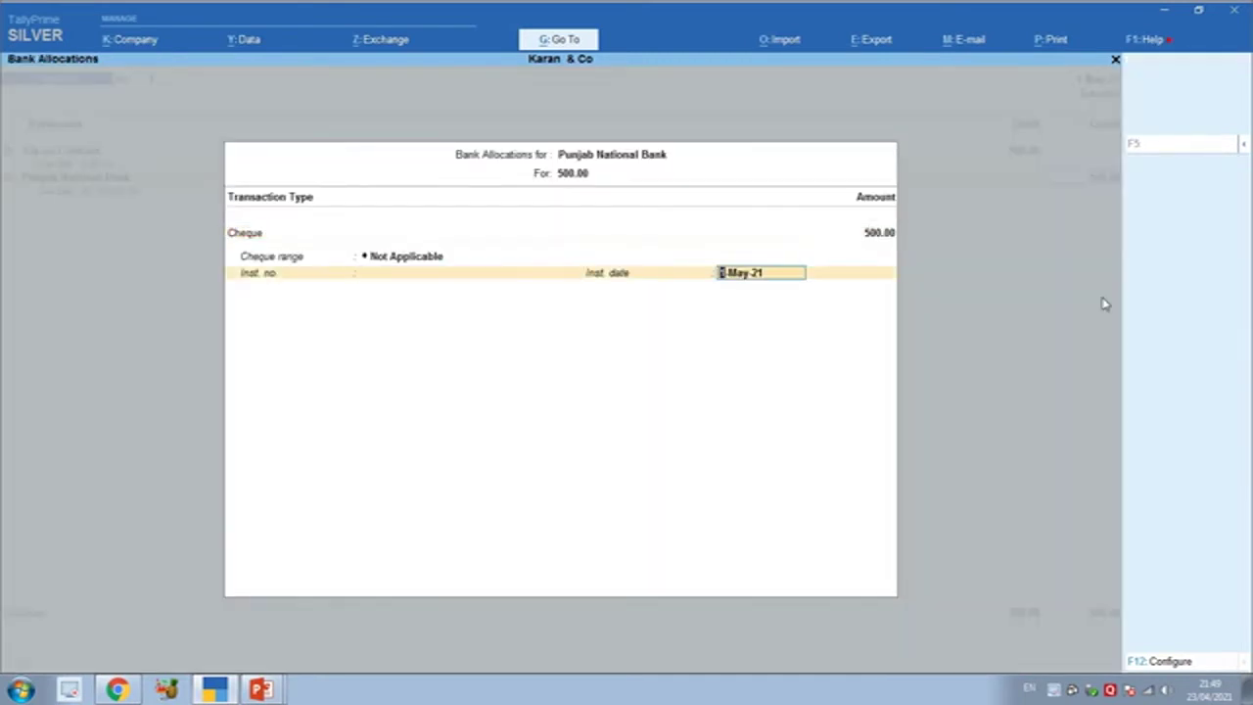
Set the bank allocation's transaction type to e-Fund Transfer and accept the remaining allocation details.
{"action": "key", "text": "Return"}
{"action": "key", "text": "BackSpace"}
{"action": "key", "text": "Return"}
{"action": "key", "text": "Return"}
{"action": "key", "text": "Return"}
{"action": "key", "text": "BackSpace"}
{"action": "key", "text": "Return"}
{"action": "key", "text": "BackSpace"}
{"action": "key", "text": "BackSpace"}
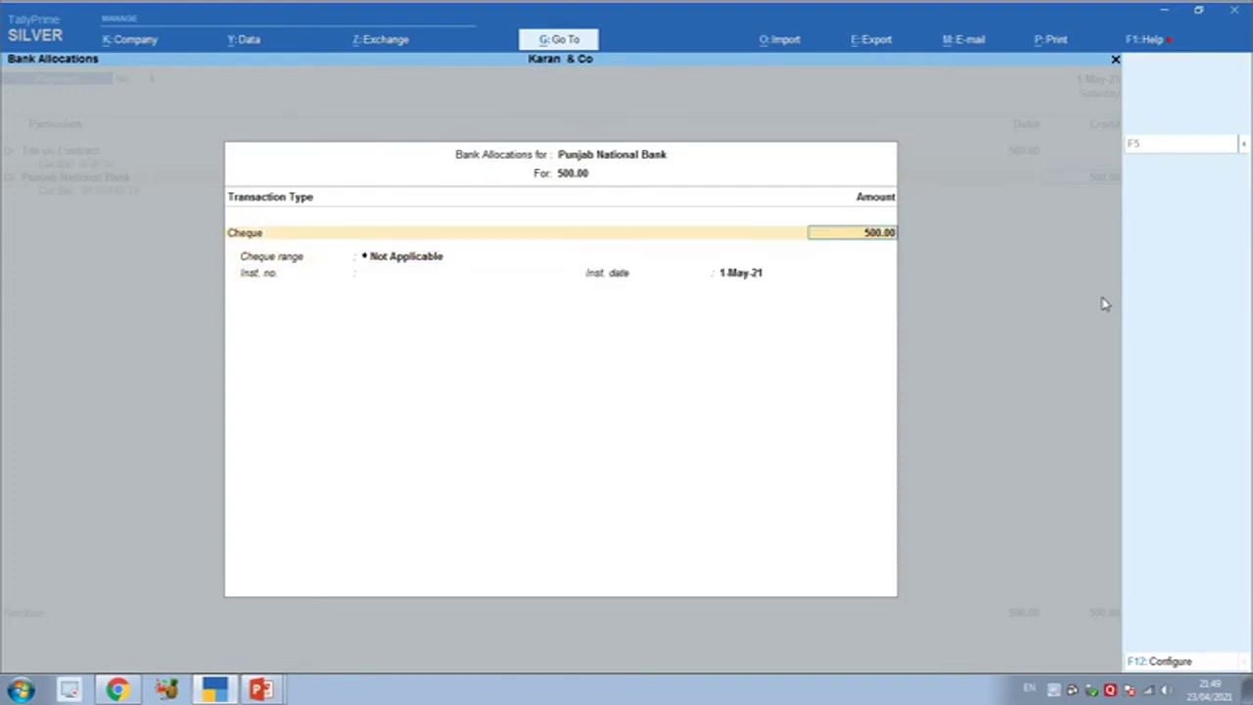
{"action": "key", "text": "BackSpace"}
{"action": "key", "text": "Down"}
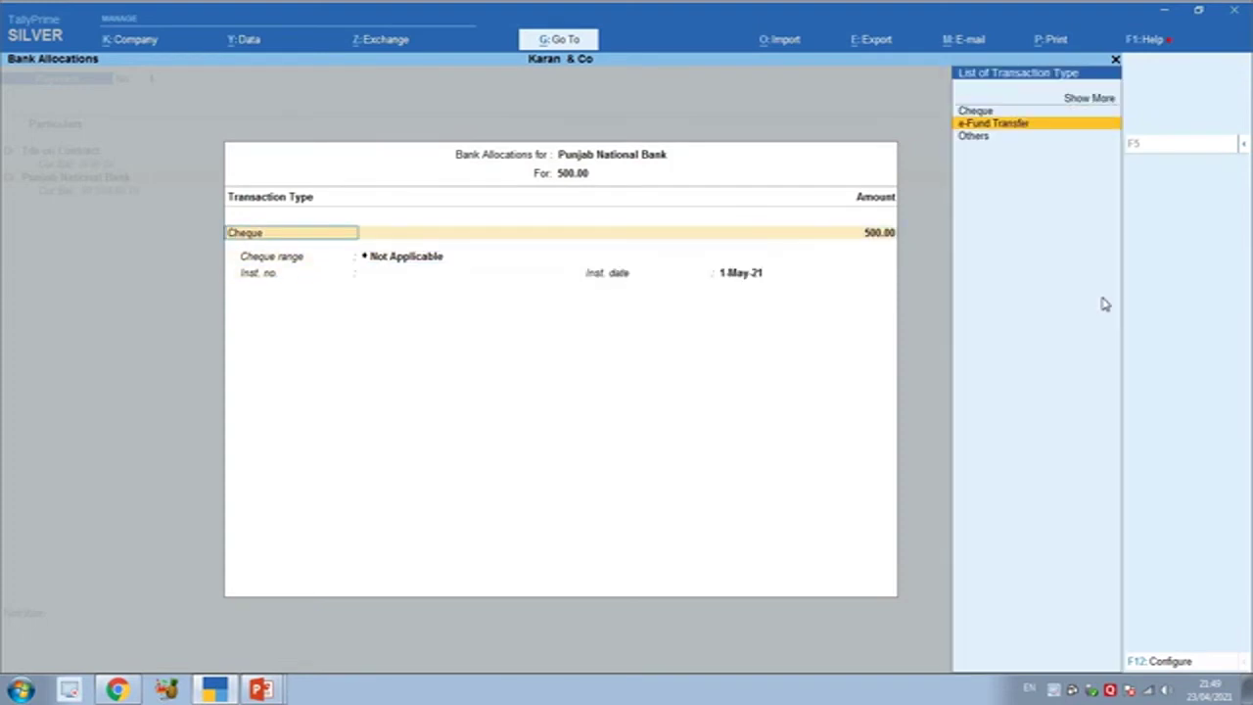
{"action": "key", "text": "Return"}
{"action": "key", "text": "Return"}
{"action": "key", "text": "Return"}
{"action": "key", "text": "Return"}
{"action": "key", "text": "Return"}
{"action": "key", "text": "Return"}
{"action": "key", "text": "Return"}
{"action": "key", "text": "Return"}
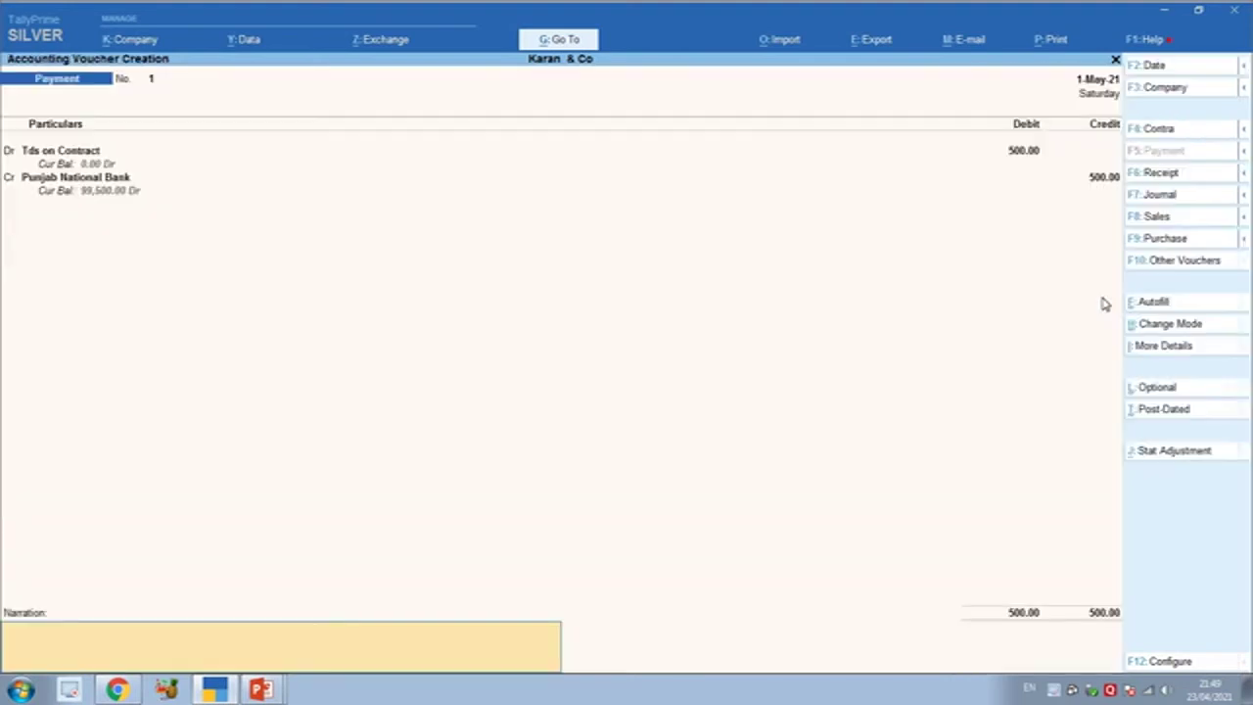
Enter the narration "BEING TDS PAID FOR THE MONTH OF APR.2021" and save the payment voucher.
{"action": "type", "text": "BEING TDS PAID FOR THE MONTH OF"}
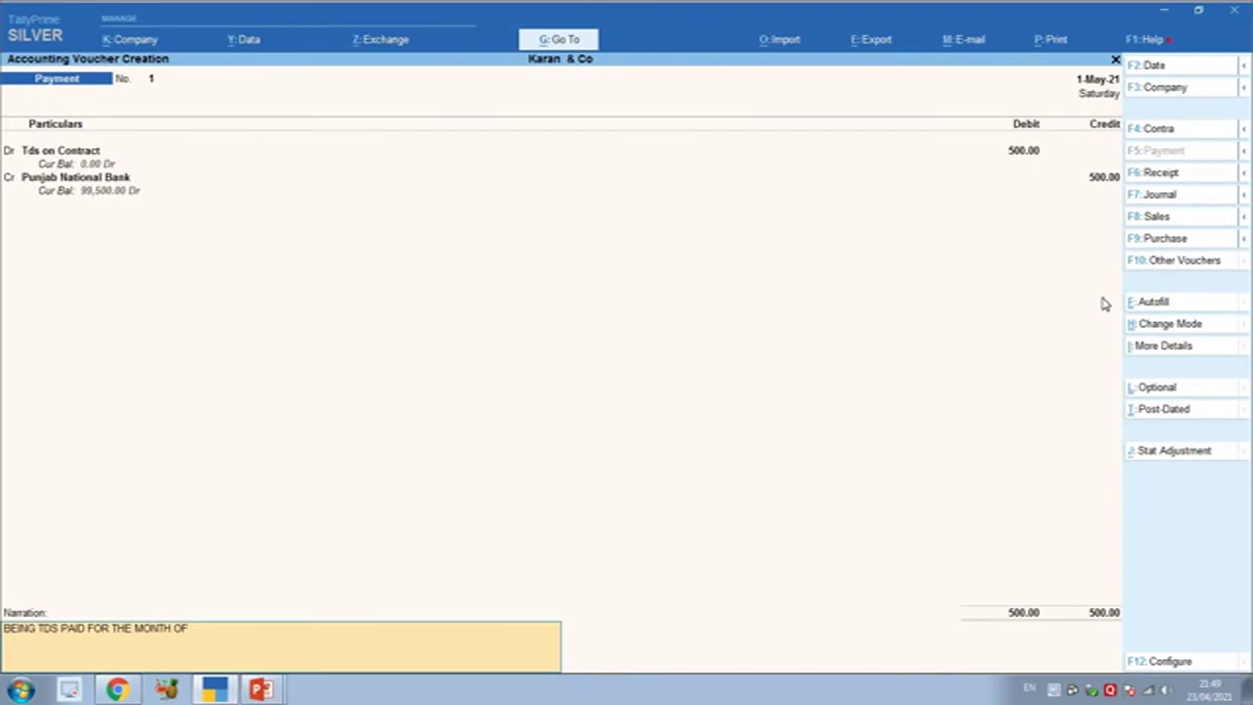
{"action": "type", "text": " APR.2021"}
{"action": "key", "text": "Return"}
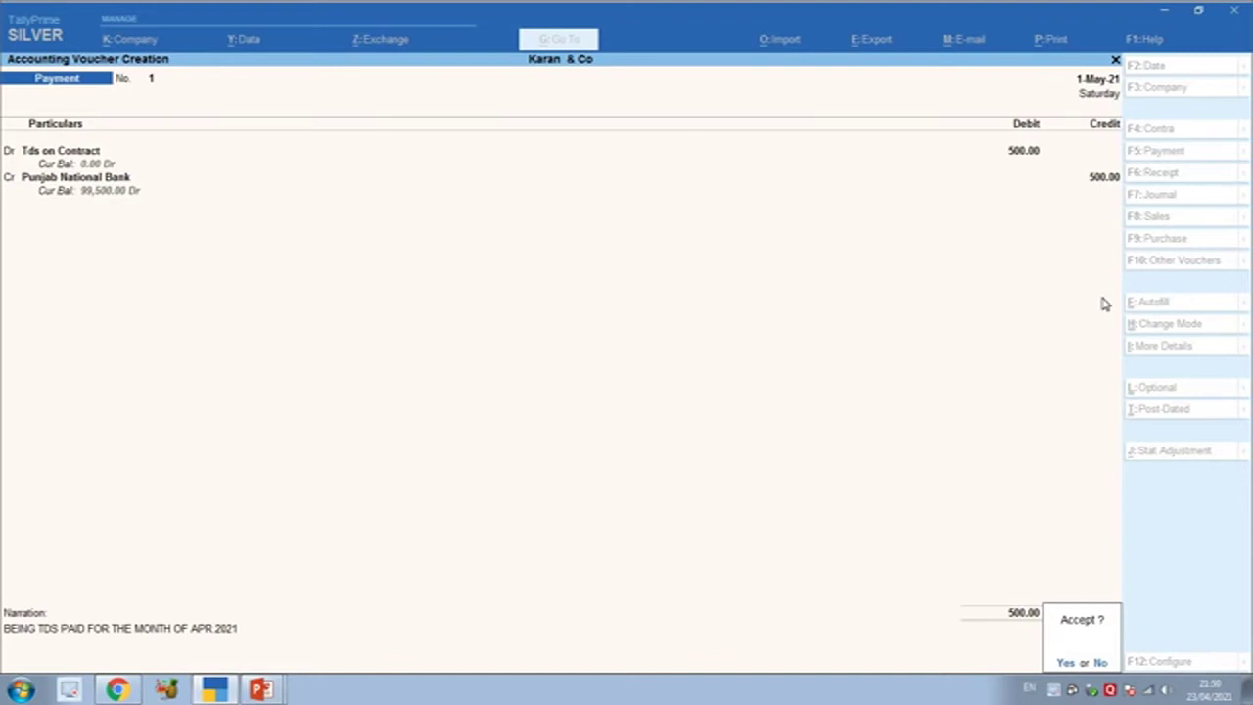
{"action": "key", "text": "Return"}
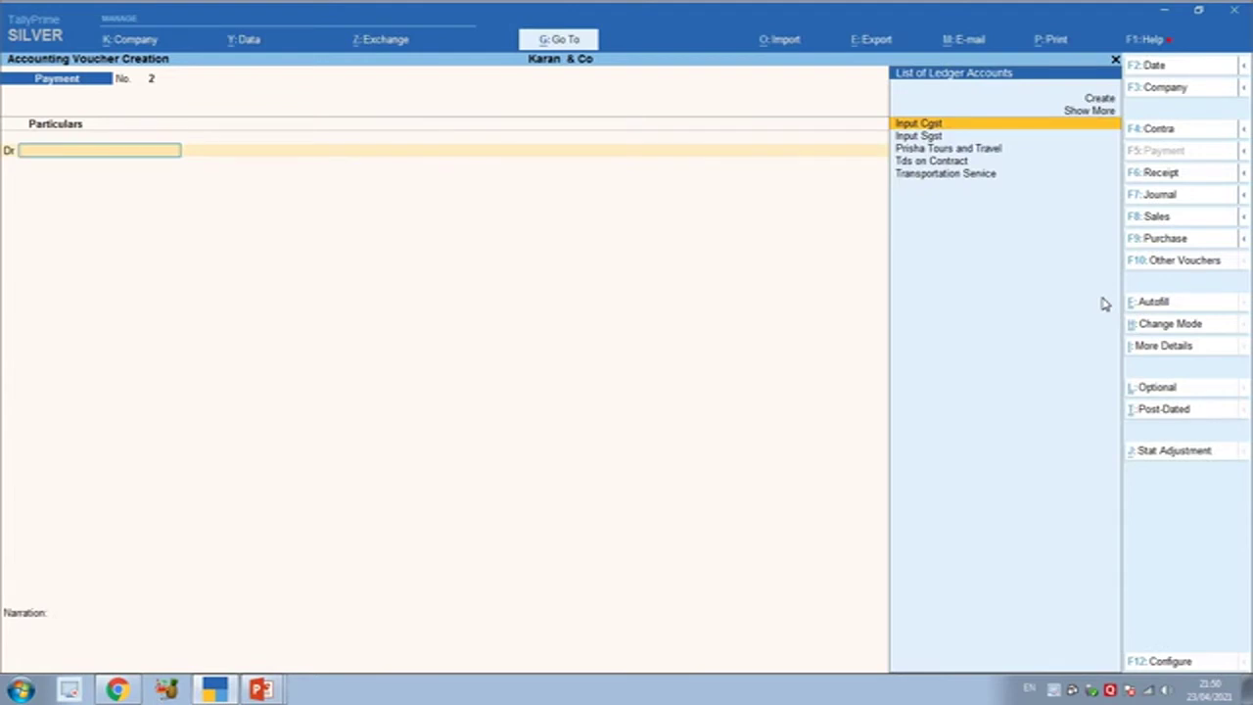
{"action": "key", "text": "Return"}
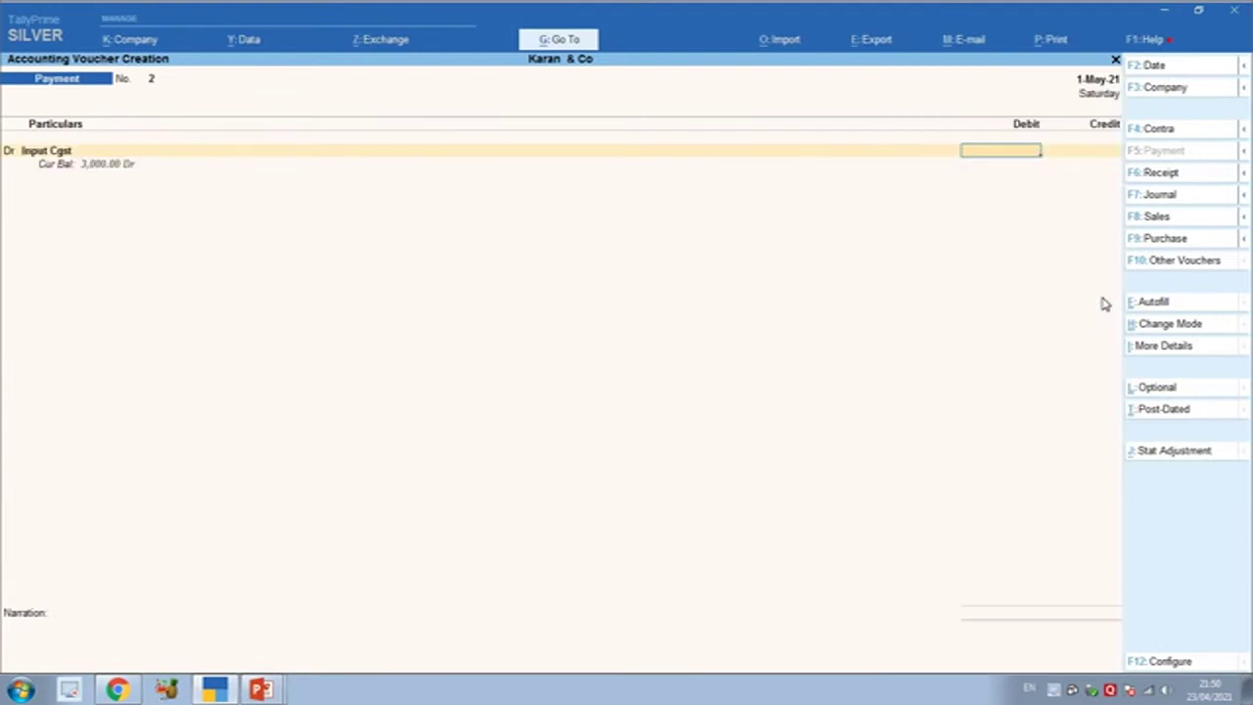
{"action": "type", "text": "1.5"}
{"action": "key", "text": "BackSpace"}
{"action": "key", "text": "BackSpace"}
{"action": "key", "text": "BackSpace"}
{"action": "key", "text": "BackSpace"}
Debit Prisha Tours and Travel with 55,500 in the second payment voucher, adjusted as Agst Ref against bill GEM/21-22/01.
{"action": "key", "text": "Return"}
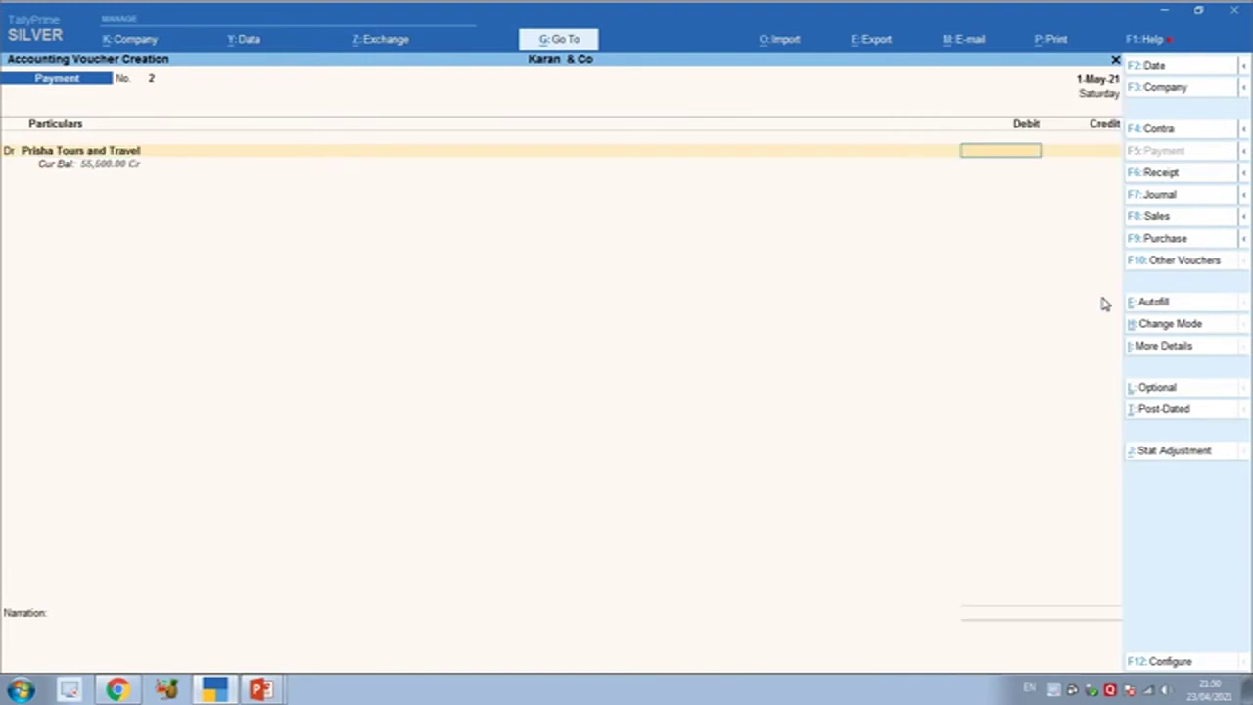
{"action": "type", "text": "55,"}
{"action": "type", "text": "500"}
{"action": "key", "text": "Return"}
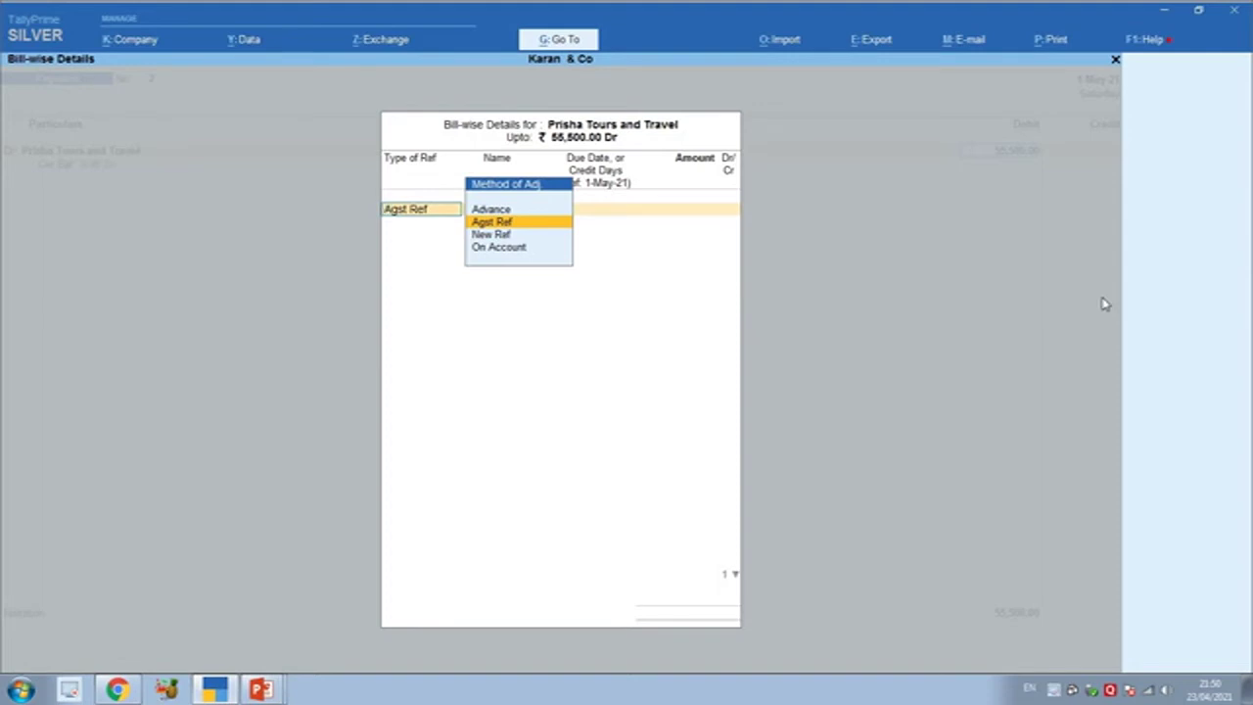
{"action": "key", "text": "Return"}
{"action": "key", "text": "Return"}
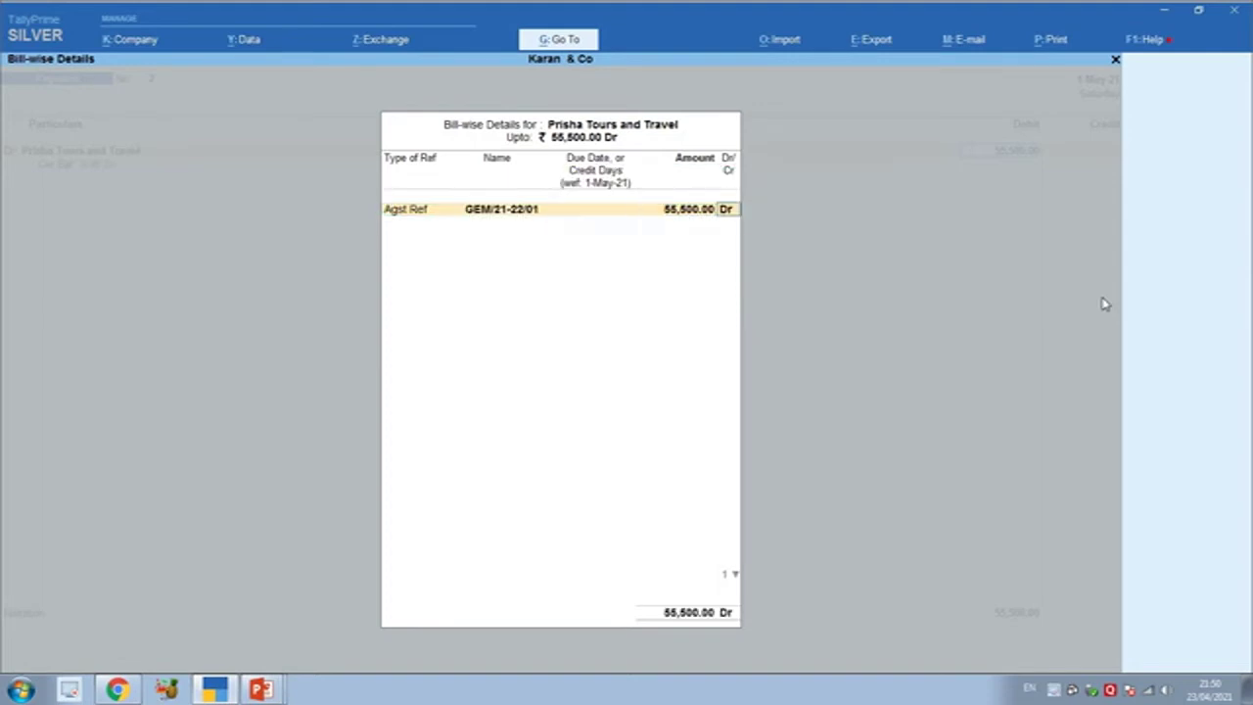
{"action": "key", "text": "Return"}
{"action": "key", "text": "Return"}
{"action": "key", "text": "Return"}
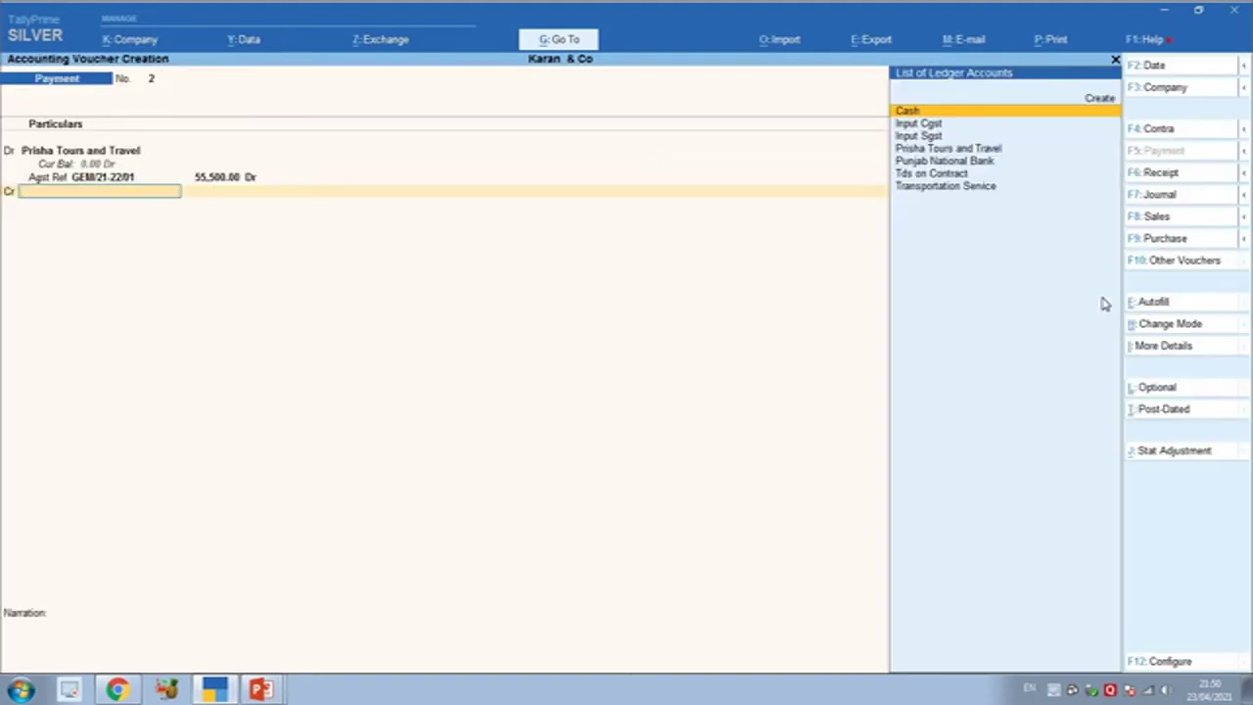
Credit Punjab National Bank with 55,500.00 and accept the bank allocation as Cheque dated 1-May-21.
{"action": "key", "text": "Down"}
{"action": "key", "text": "Down"}
{"action": "key", "text": "Down"}
{"action": "key", "text": "Down"}
{"action": "key", "text": "Return"}
{"action": "key", "text": "Return"}
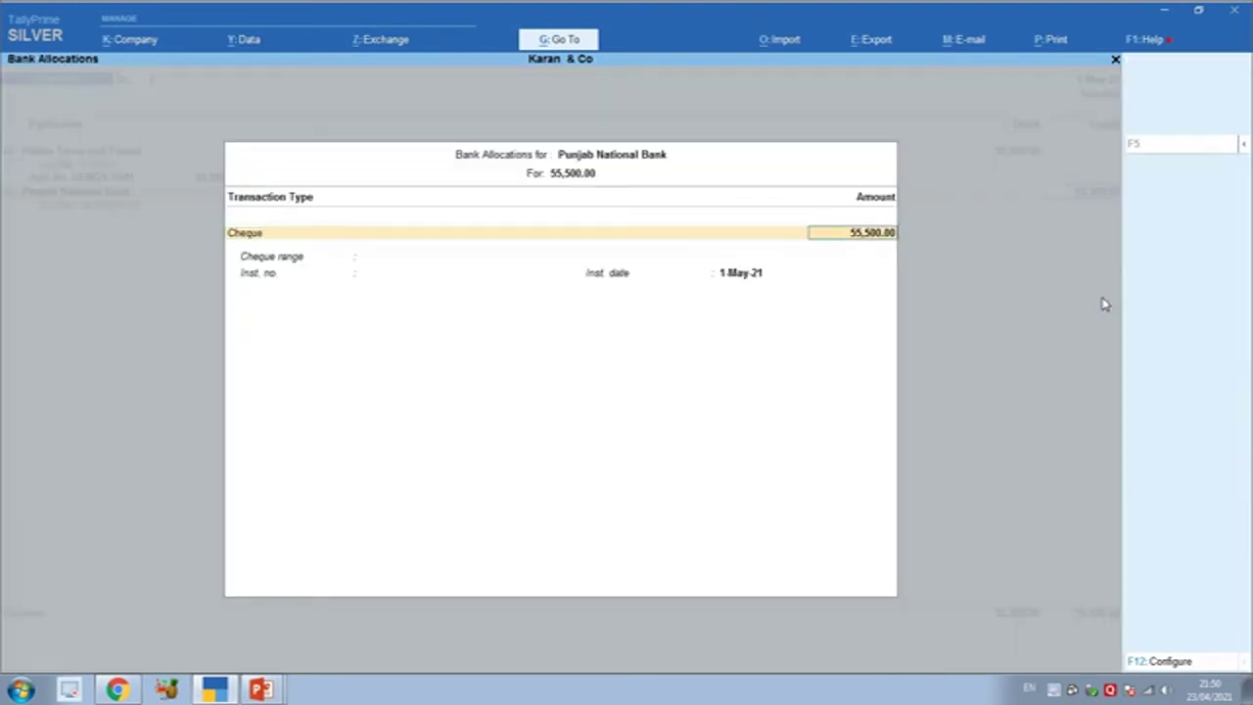
{"action": "key", "text": "Return"}
{"action": "key", "text": "Return"}
{"action": "key", "text": "Return"}
{"action": "key", "text": "Return"}
Enter the narration "BEING AMOUNT Rs.55500 is paid to prisha tours and travel" and save the payment voucher.
{"action": "type", "text": "BEING"}
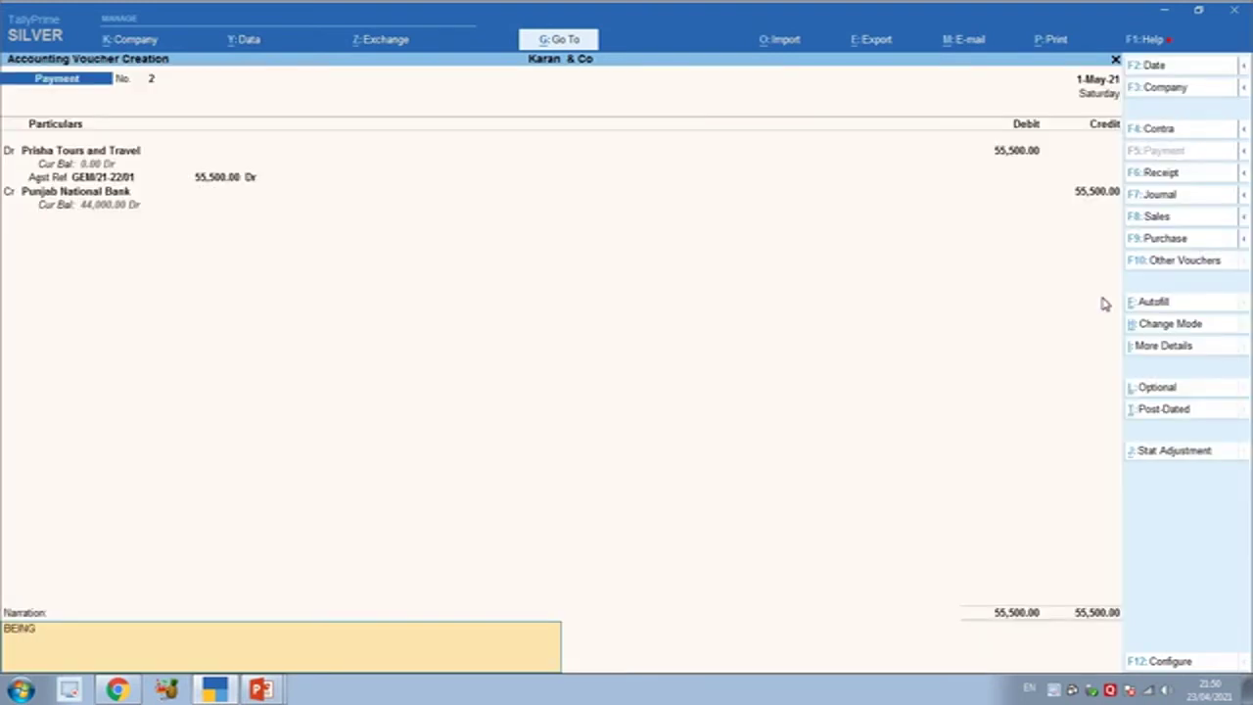
{"action": "type", "text": " AMOUNT"}
{"action": "type", "text": " R"}
{"action": "type", "text": "s.55500"}
{"action": "type", "text": " m"}
{"action": "type", "text": " paid to"}
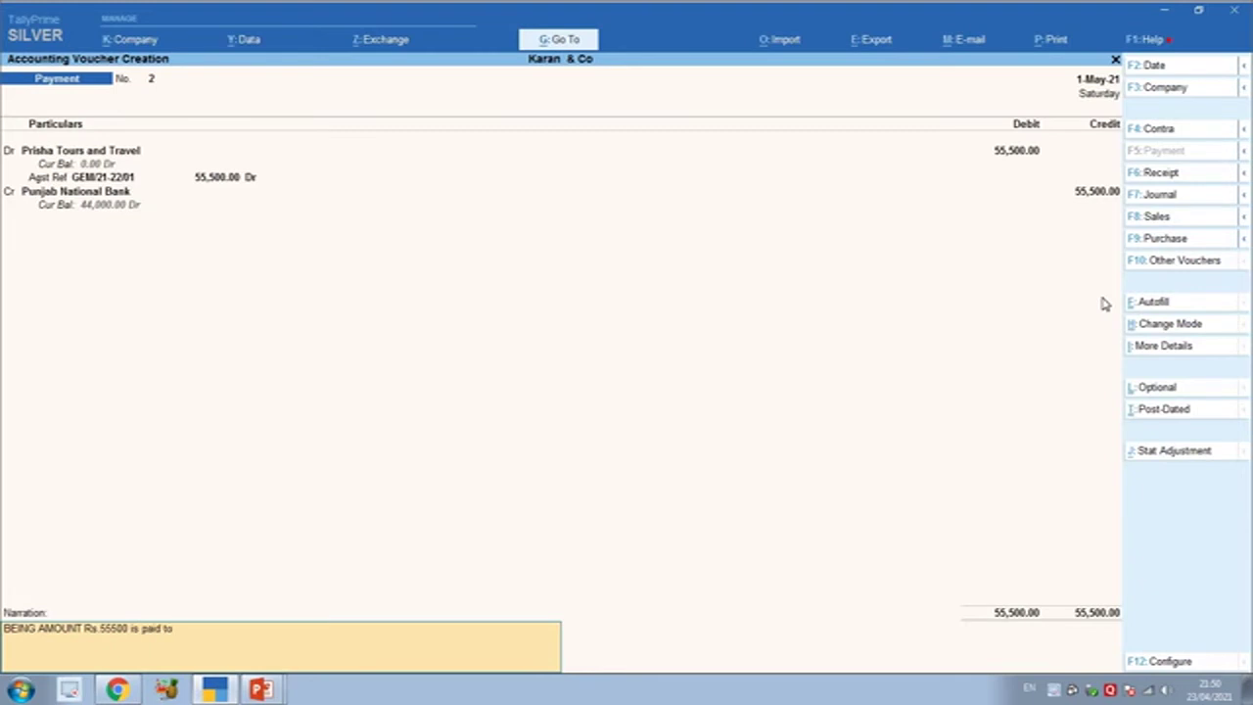
{"action": "type", "text": " prisha tours and travel"}
{"action": "key", "text": "Return"}
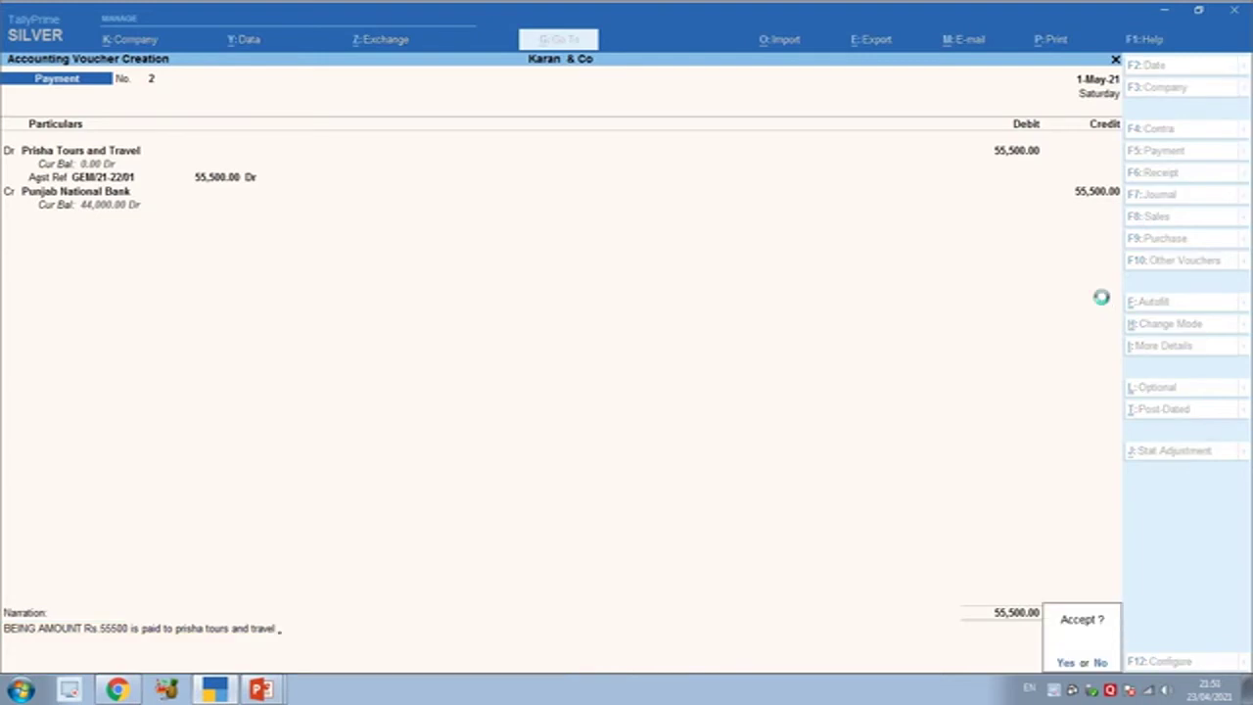
{"action": "key", "text": "Return"}
Leave voucher entry and view the company's balance sheet in detailed form.
{"action": "key", "text": "Escape"}
{"action": "key", "text": "Return"}
{"action": "key", "text": "Escape"}
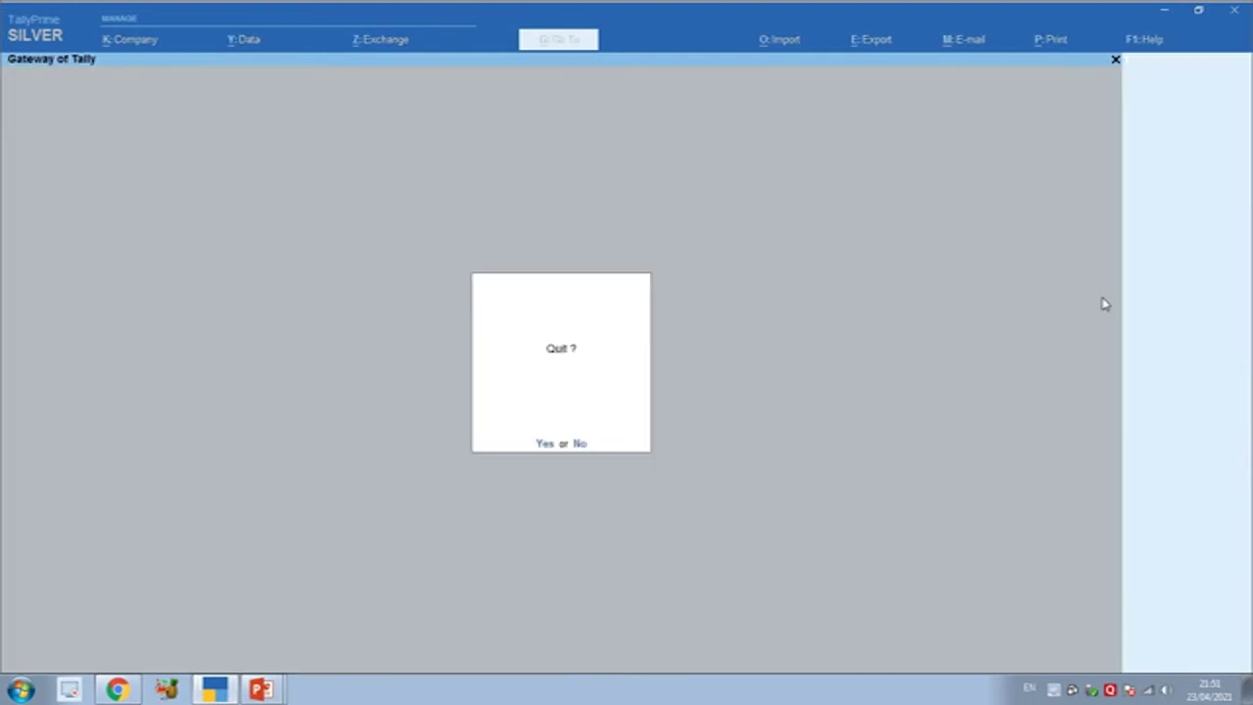
{"action": "key", "text": "Escape"}
{"action": "key", "text": "b"}
{"action": "key", "text": "Down"}
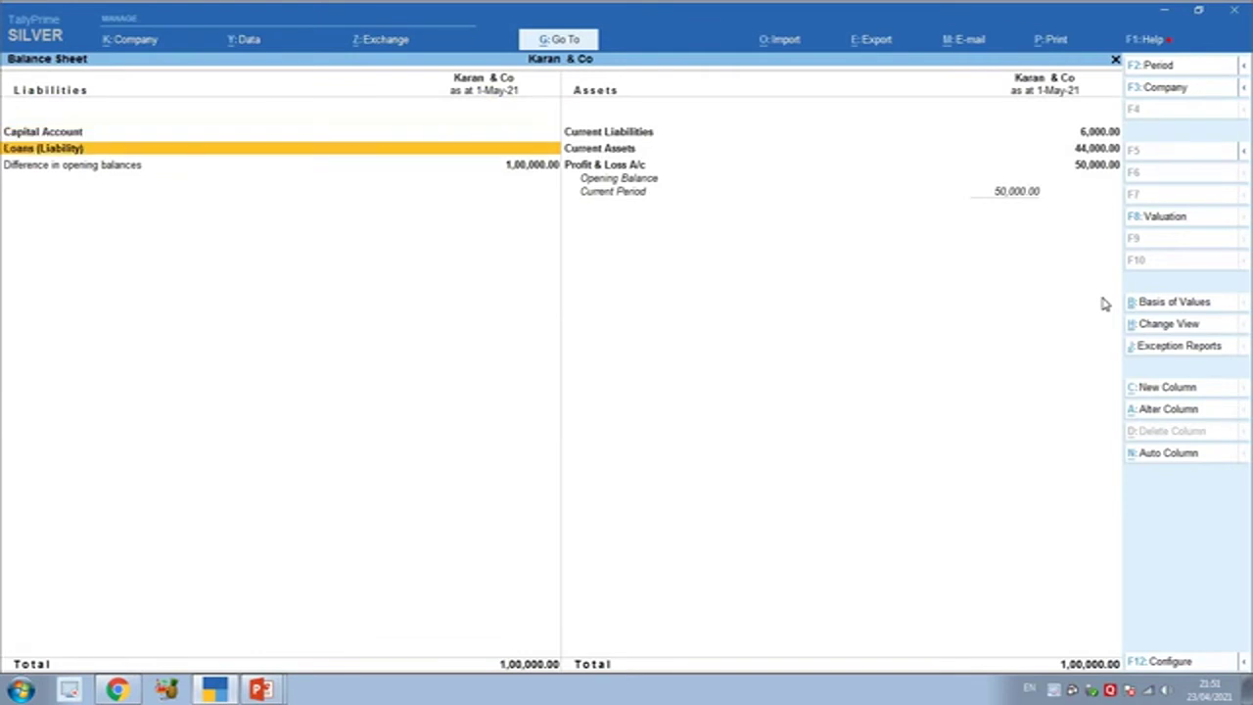
{"action": "key", "text": "alt+F5"}
{"action": "key", "text": "Up"}
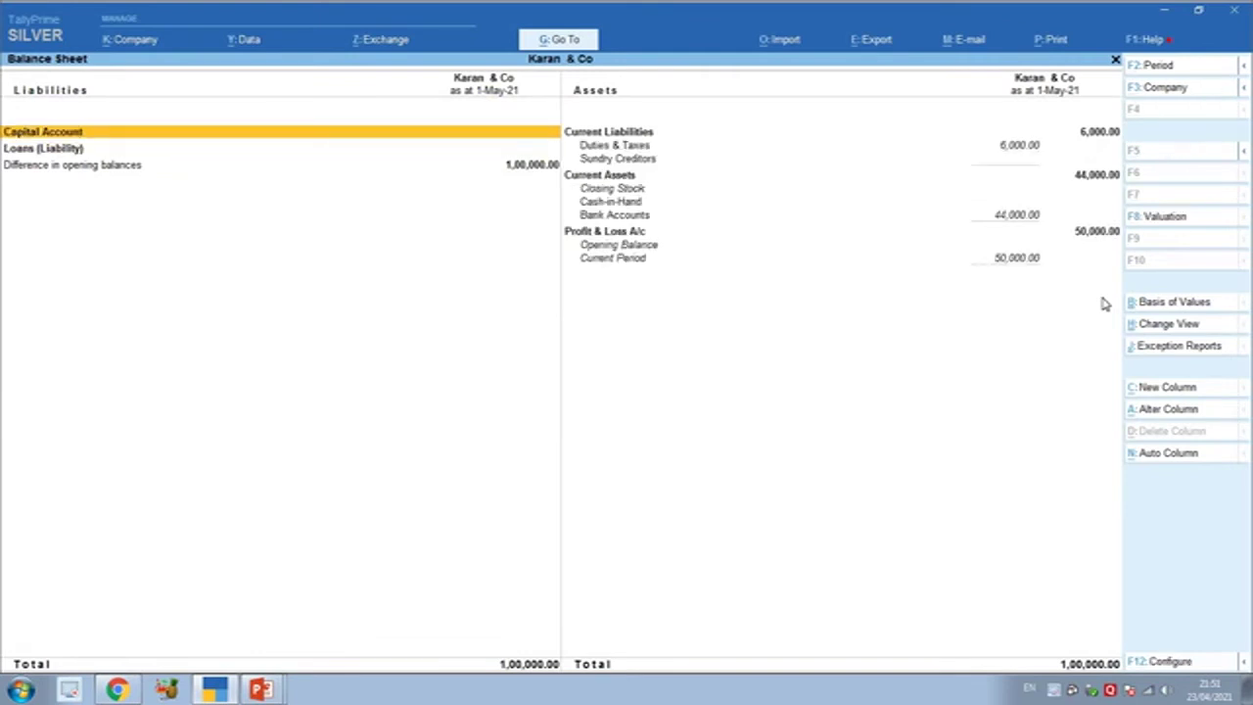
Examine the ledger balances in the Duties & Taxes group under Current Liabilities.
{"action": "key", "text": "Right"}
{"action": "key", "text": "Down"}
{"action": "key", "text": "Return"}
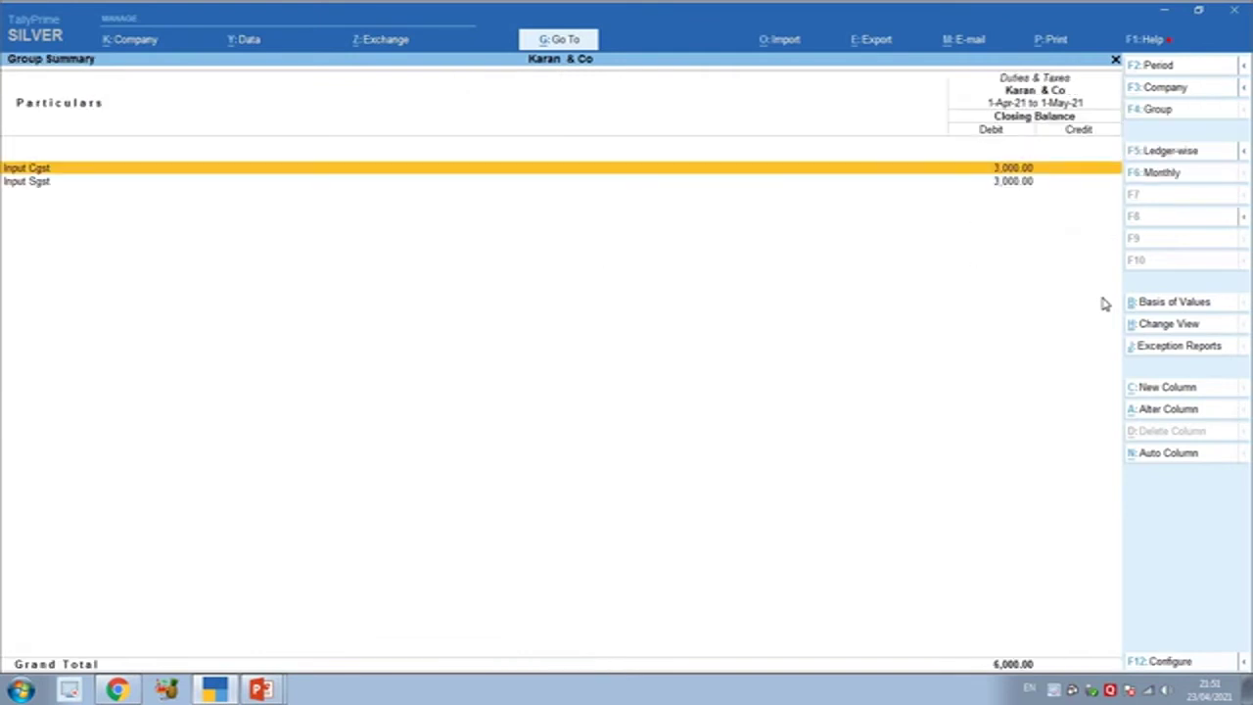
{"action": "key", "text": "Escape"}
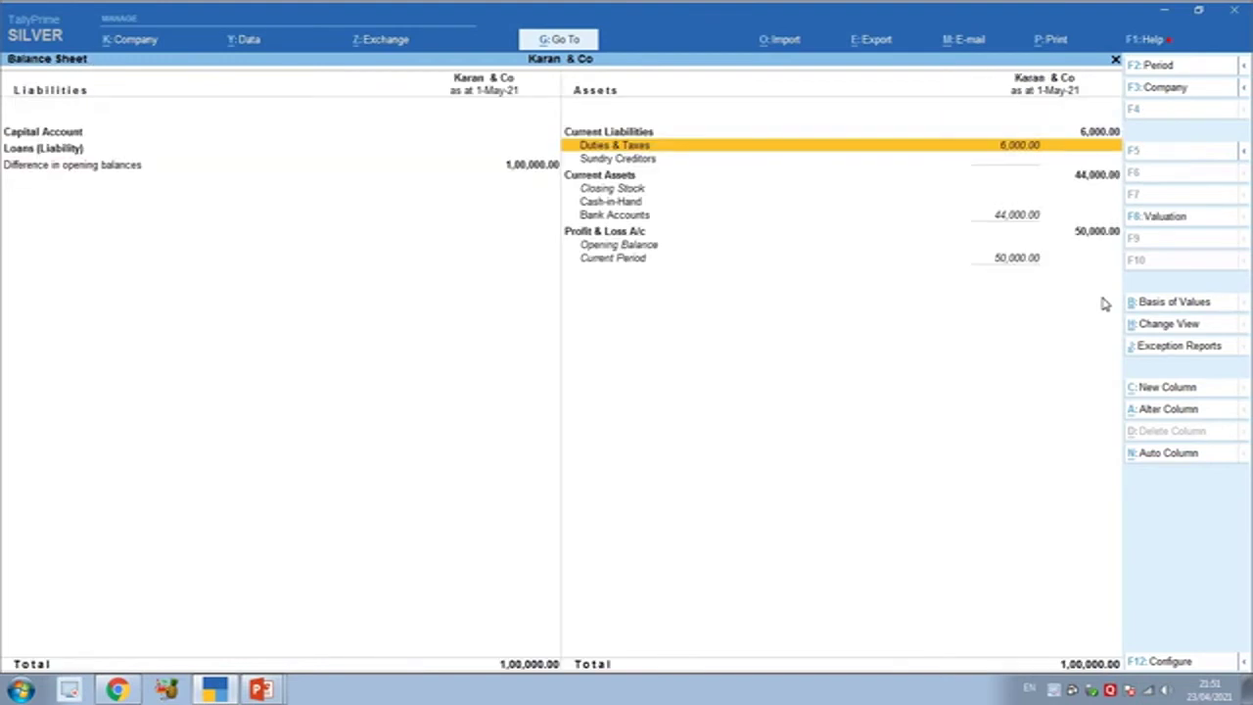
{"action": "key", "text": "Return"}
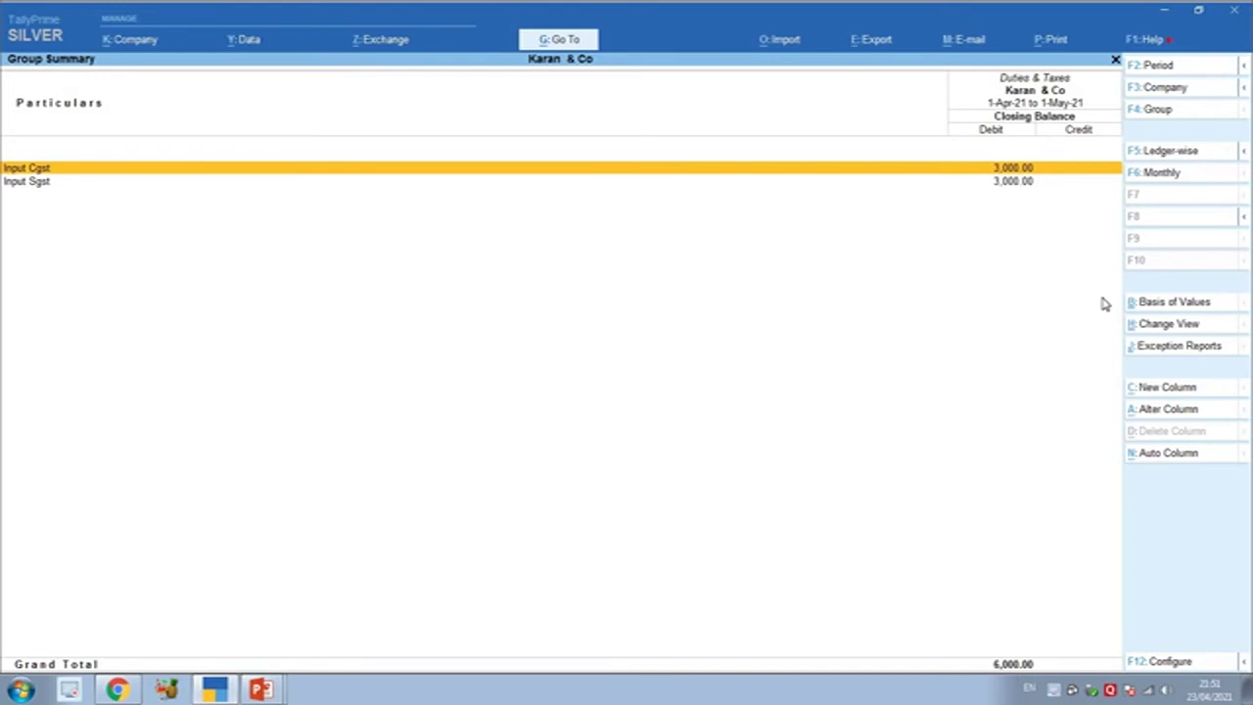
Return to the balance sheet and review the Sundry Creditors and Current Assets lines.
{"action": "key", "text": "Escape"}
{"action": "key", "text": "Down"}
{"action": "key", "text": "Down"}
{"action": "key", "text": "Down"}
{"action": "key", "text": "Down"}
{"action": "key", "text": "Down"}
{"action": "key", "text": "Down"}
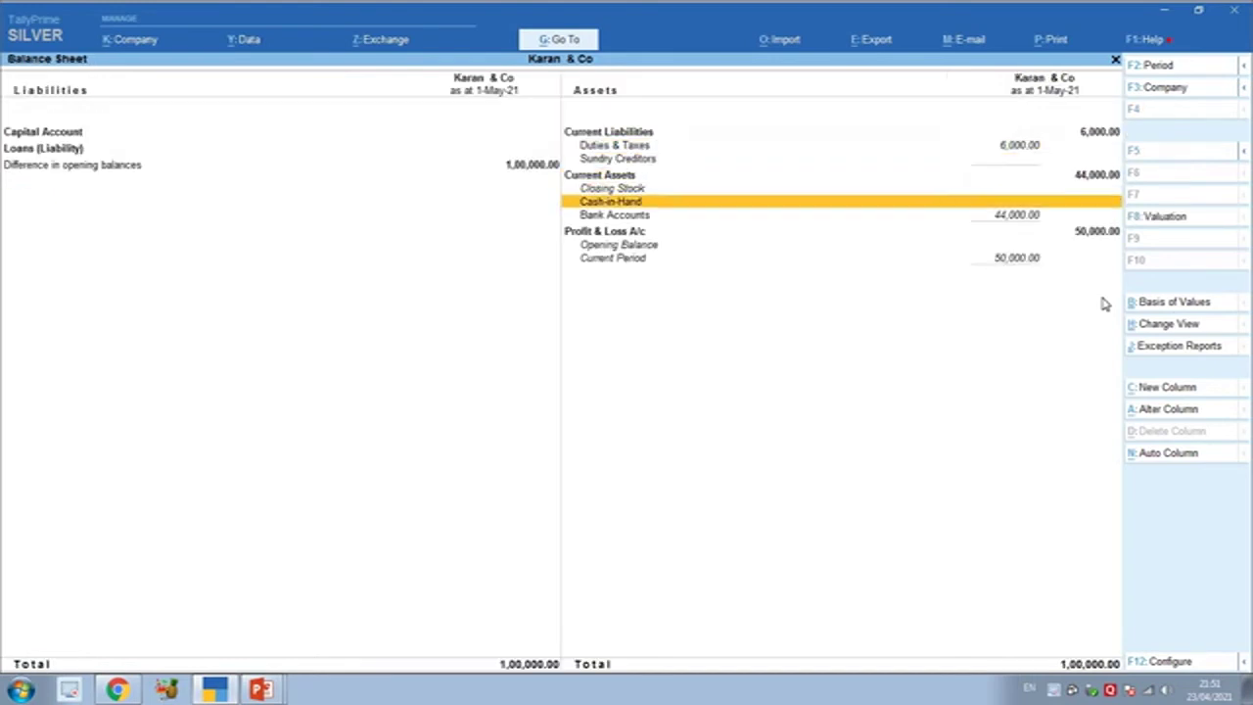
{"action": "key", "text": "Up"}
{"action": "key", "text": "Up"}
{"action": "key", "text": "Up"}
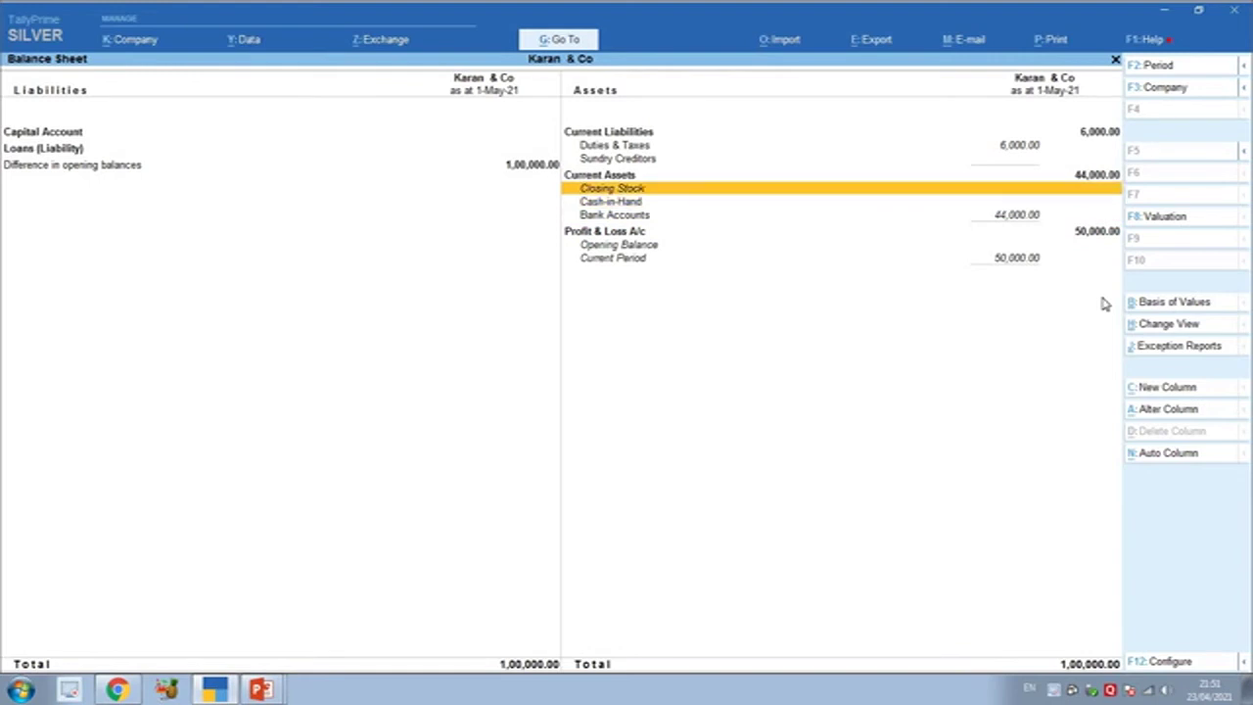
Review the Current Assets, Capital Account and Current Liabilities lines of the balance sheet.
{"action": "key", "text": "Up"}
{"action": "key", "text": "Return"}
{"action": "key", "text": "Return"}
{"action": "key", "text": "Escape"}
{"action": "key", "text": "Escape"}
{"action": "key", "text": "Left"}
{"action": "key", "text": "Up"}
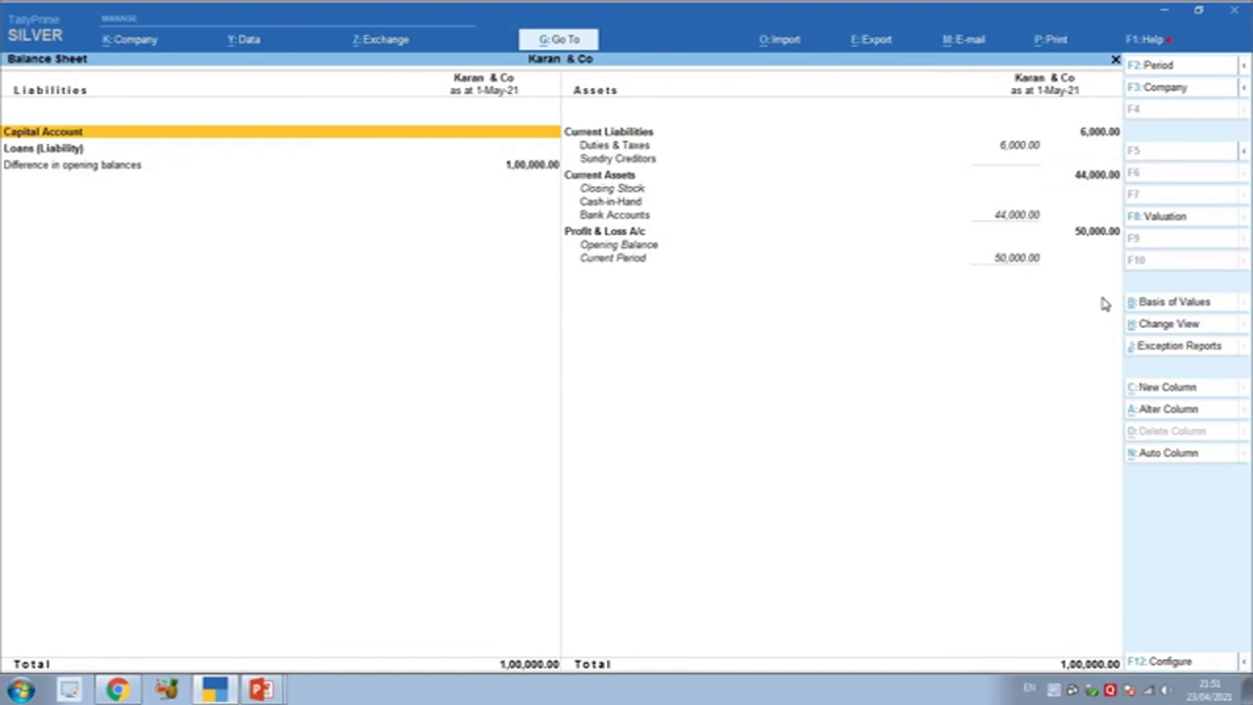
{"action": "key", "text": "Right"}
{"action": "key", "text": "Down"}
{"action": "key", "text": "Down"}
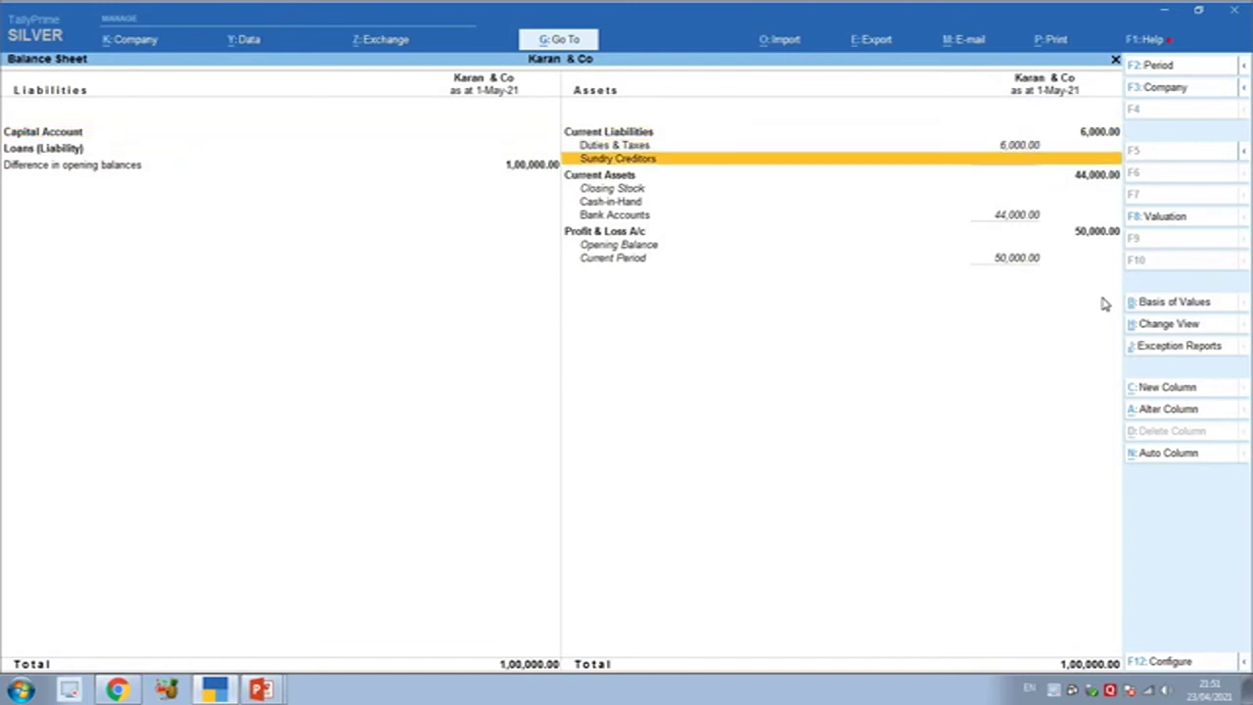
Drill from the balance sheet into the Profit & Loss A/c and its Purchase Accounts group, and return to the Gateway of Tally.
{"action": "key", "text": "Down"}
{"action": "key", "text": "Down"}
{"action": "key", "text": "Down"}
{"action": "key", "text": "Down"}
{"action": "key", "text": "Down"}
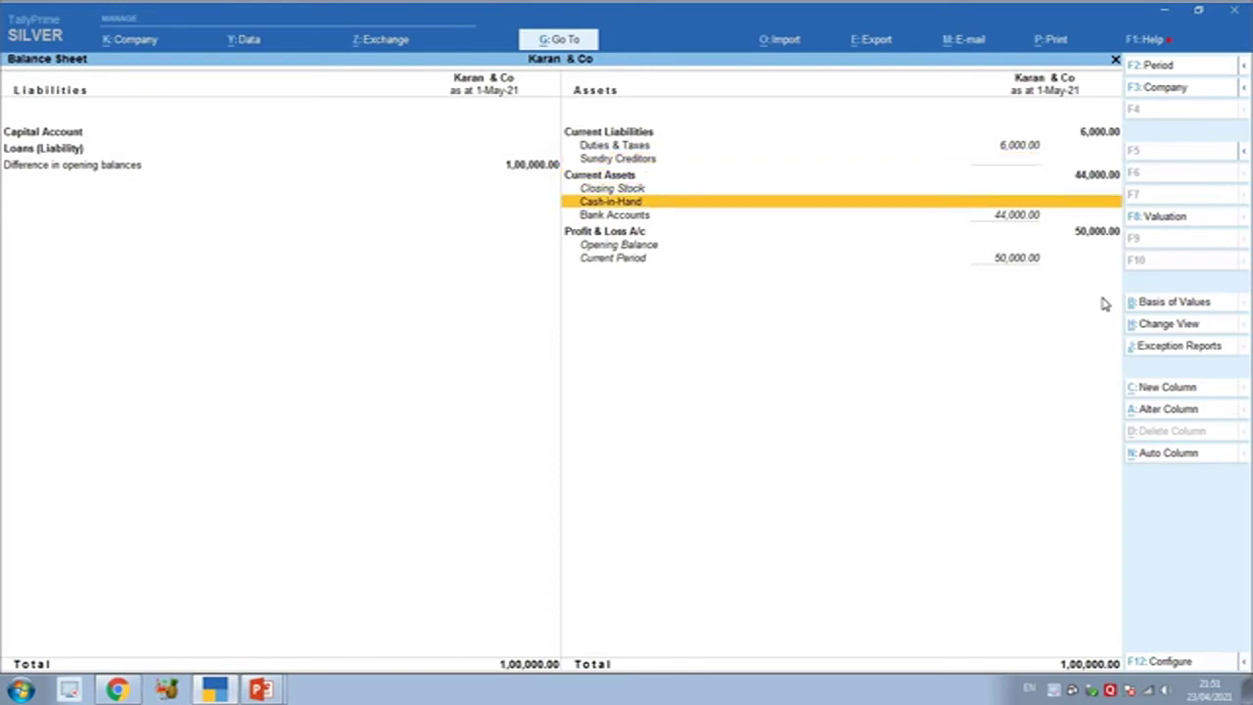
{"action": "key", "text": "Return"}
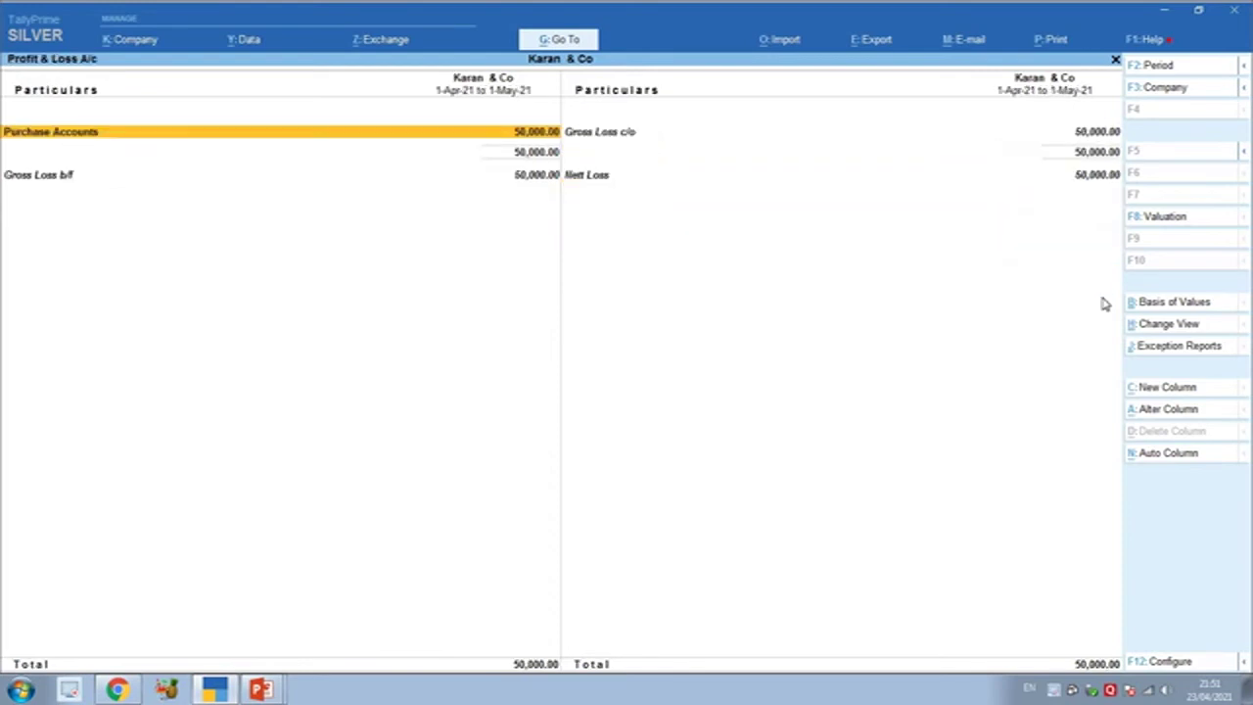
{"action": "key", "text": "Return"}
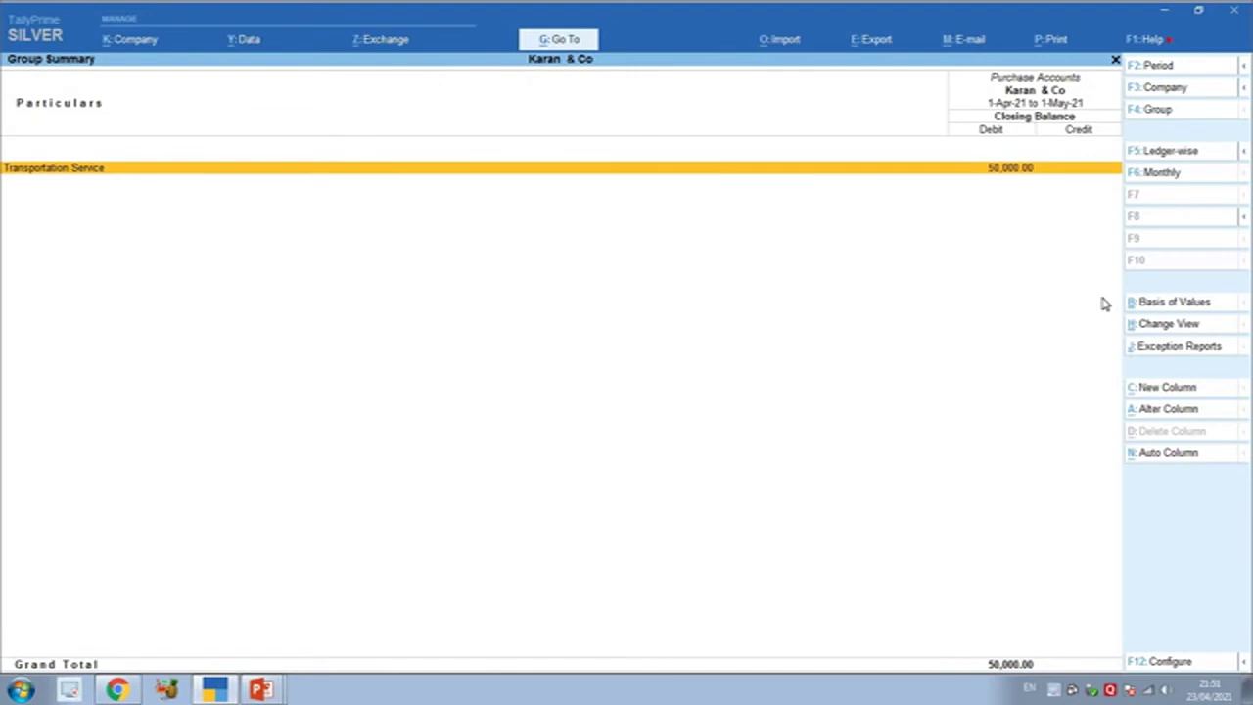
{"action": "key", "text": "Escape"}
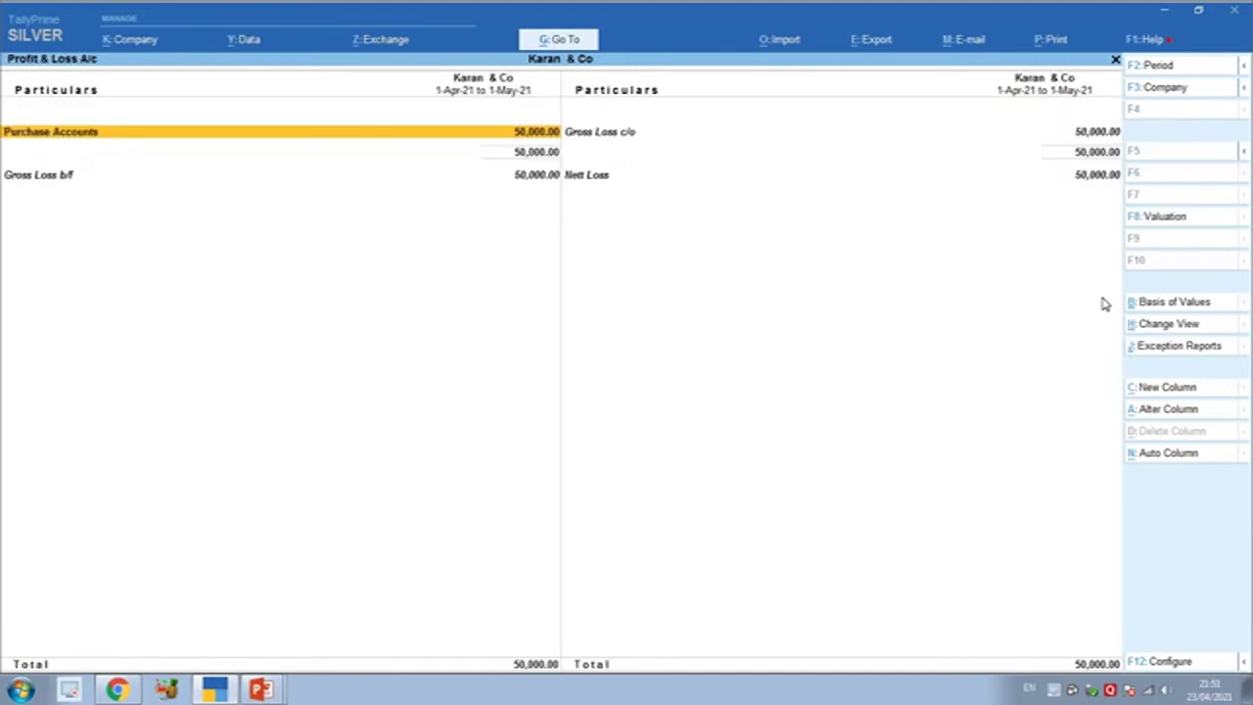
{"action": "key", "text": "Escape"}
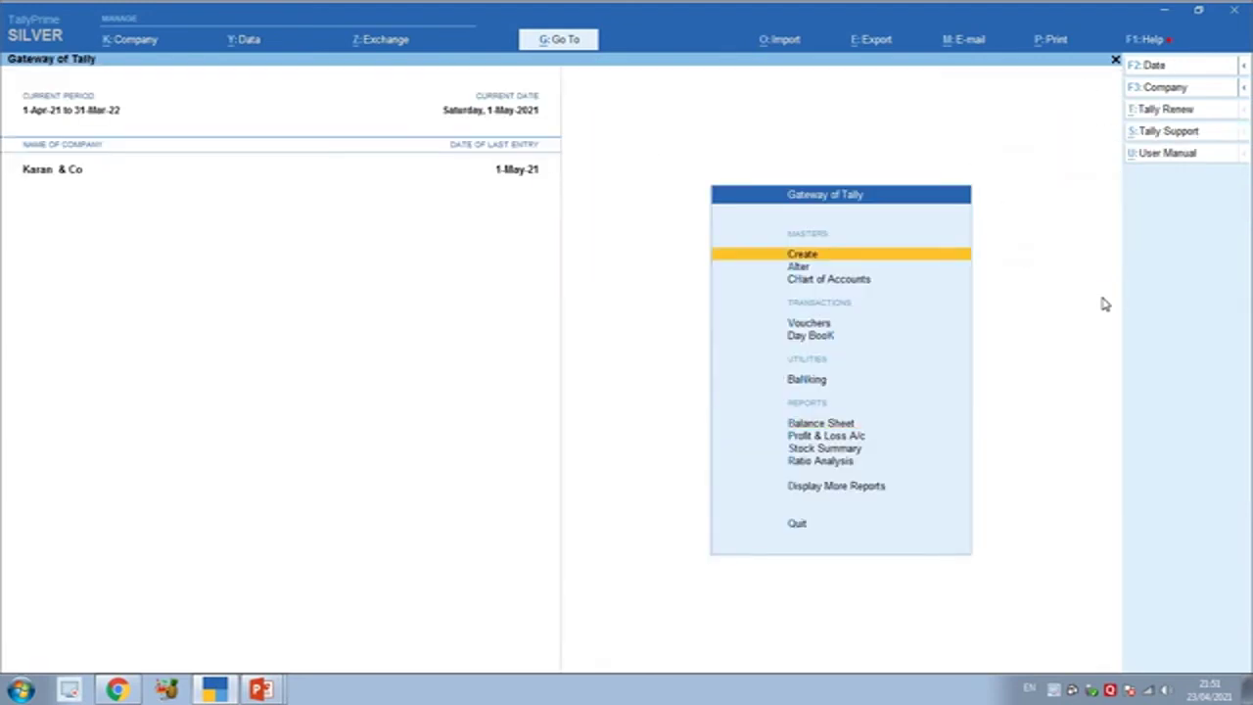
Review the Day Book vouchers for the period 1-4-2021 to 1-5-2021 and return to the Gateway of Tally.
{"action": "key", "text": "d"}
{"action": "key", "text": "a"}
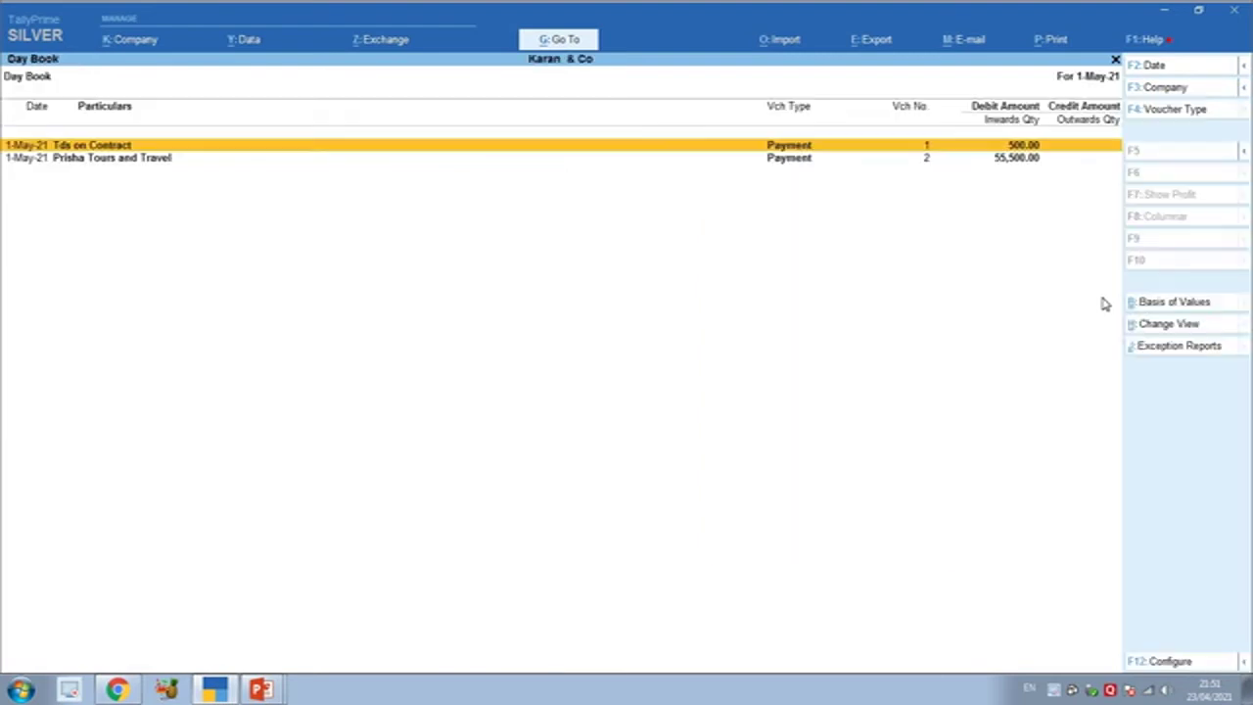
{"action": "key", "text": "alt+F2"}
{"action": "type", "text": "1"}
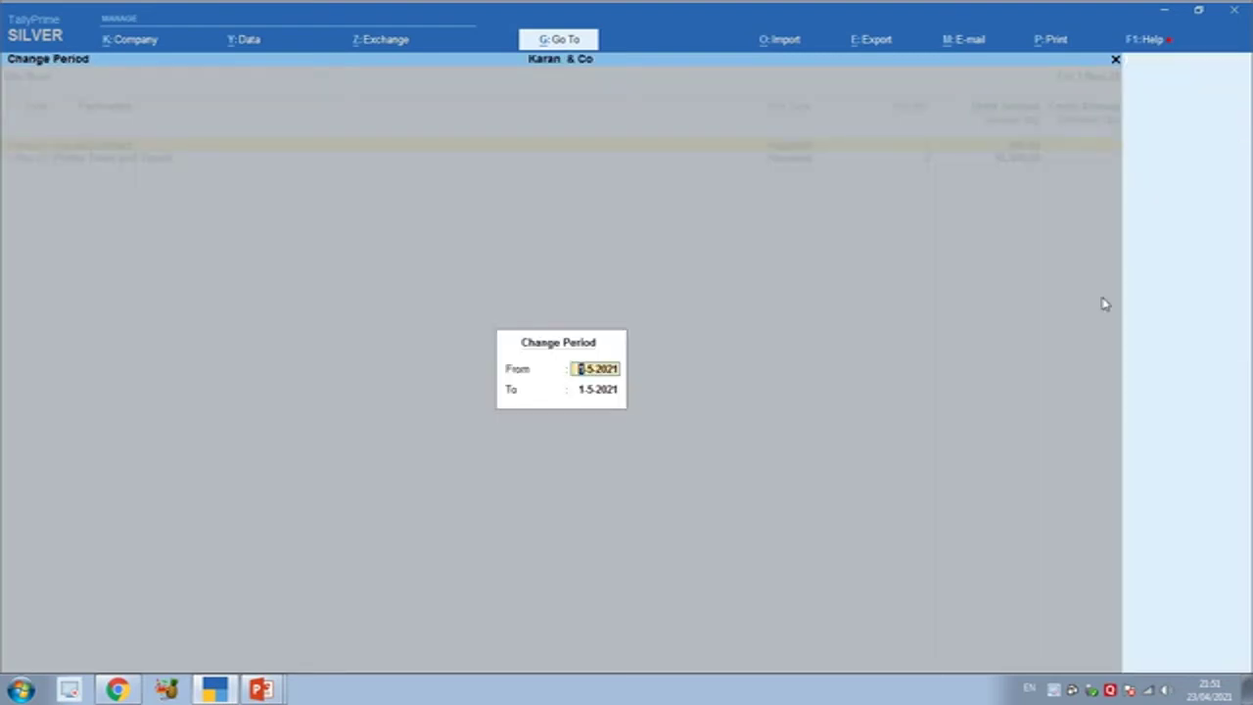
{"action": "type", "text": ".4.19"}
{"action": "key", "text": "BackSpace"}
{"action": "key", "text": "BackSpace"}
{"action": "type", "text": "21"}
{"action": "key", "text": "Return"}
{"action": "key", "text": "Return"}
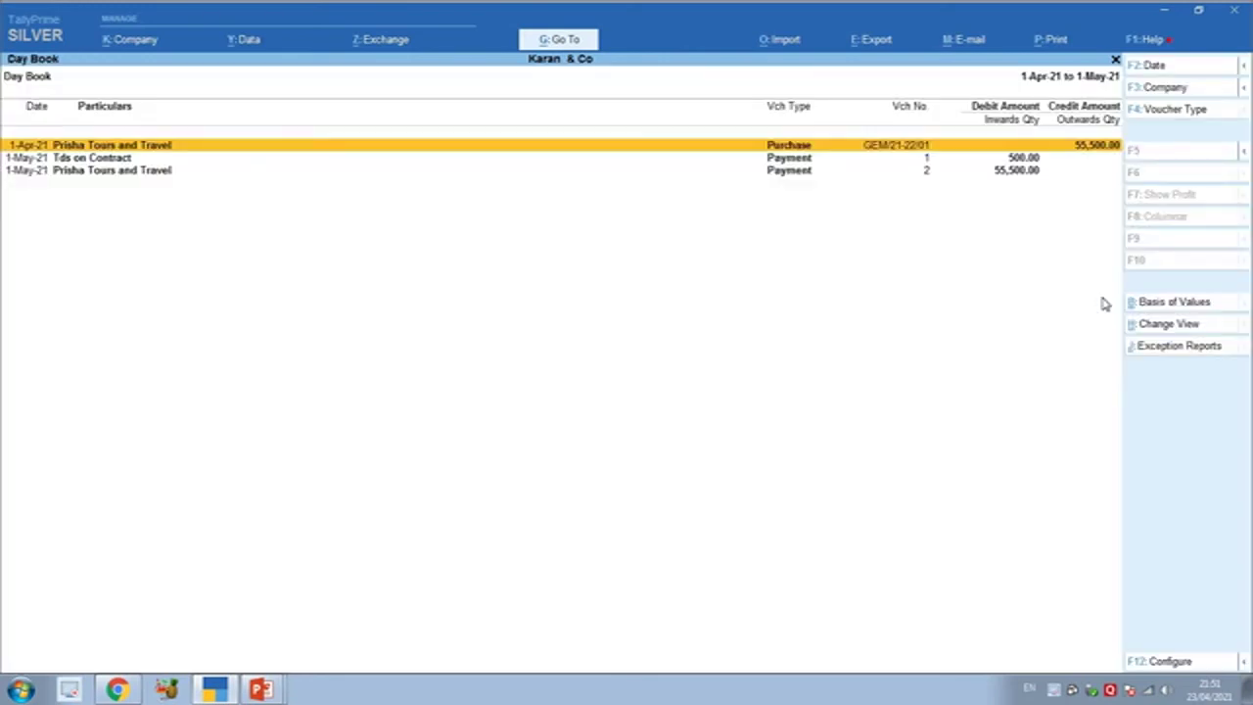
{"action": "key", "text": "Down"}
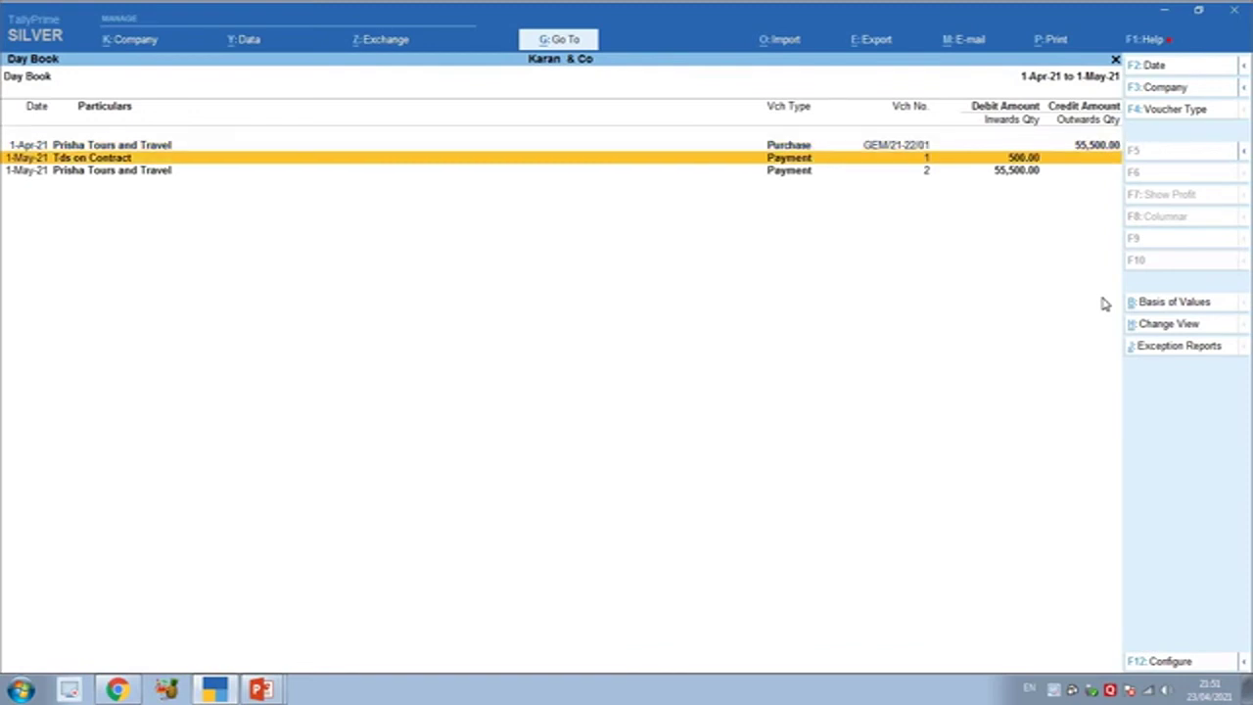
{"action": "key", "text": "Down"}
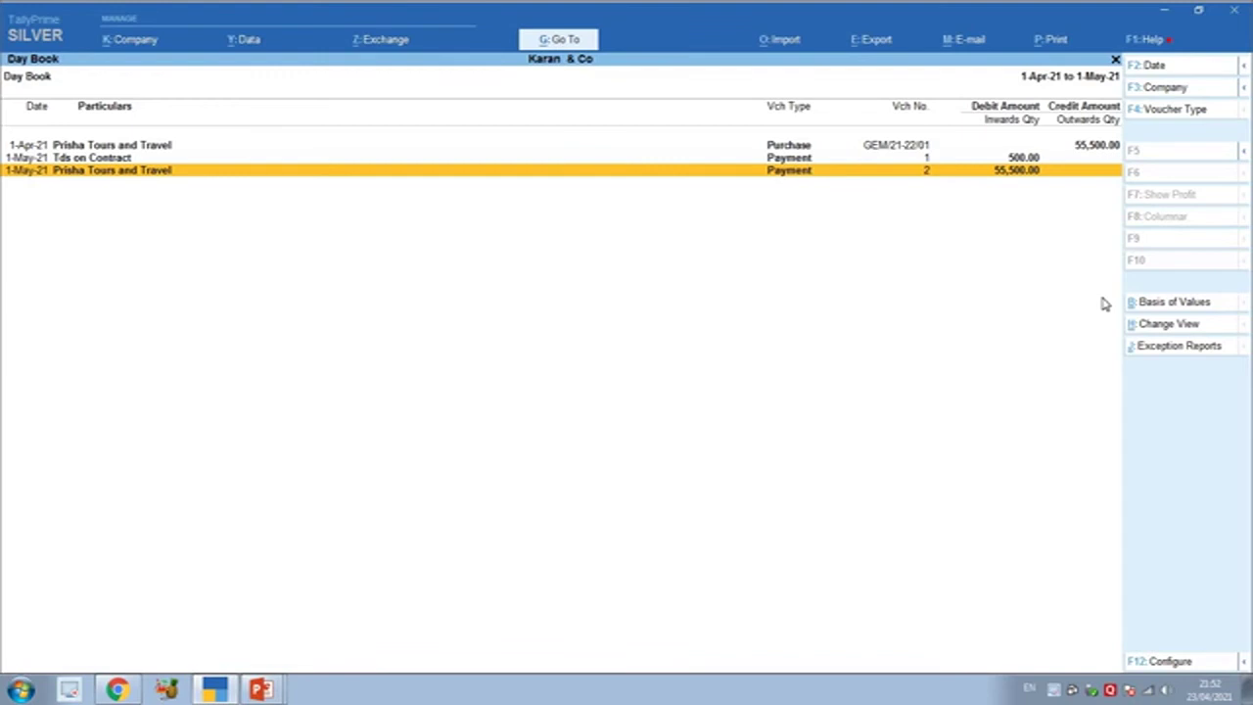
{"action": "key", "text": "Escape"}
{"action": "key", "text": "Escape"}
{"action": "key", "text": "Escape"}
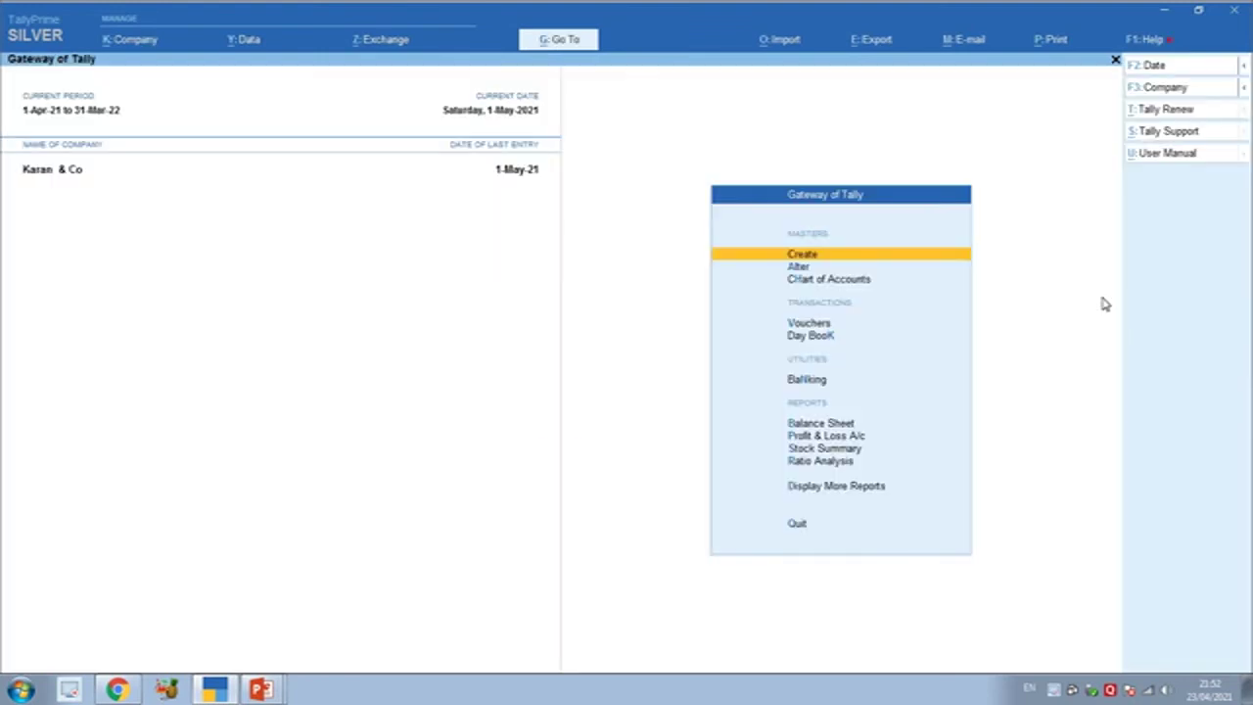
Open the company Prisha Tour And Travel and make it the active company.
{"action": "key", "text": "F3"}
{"action": "key", "text": "Up"}
{"action": "key", "text": "Up"}
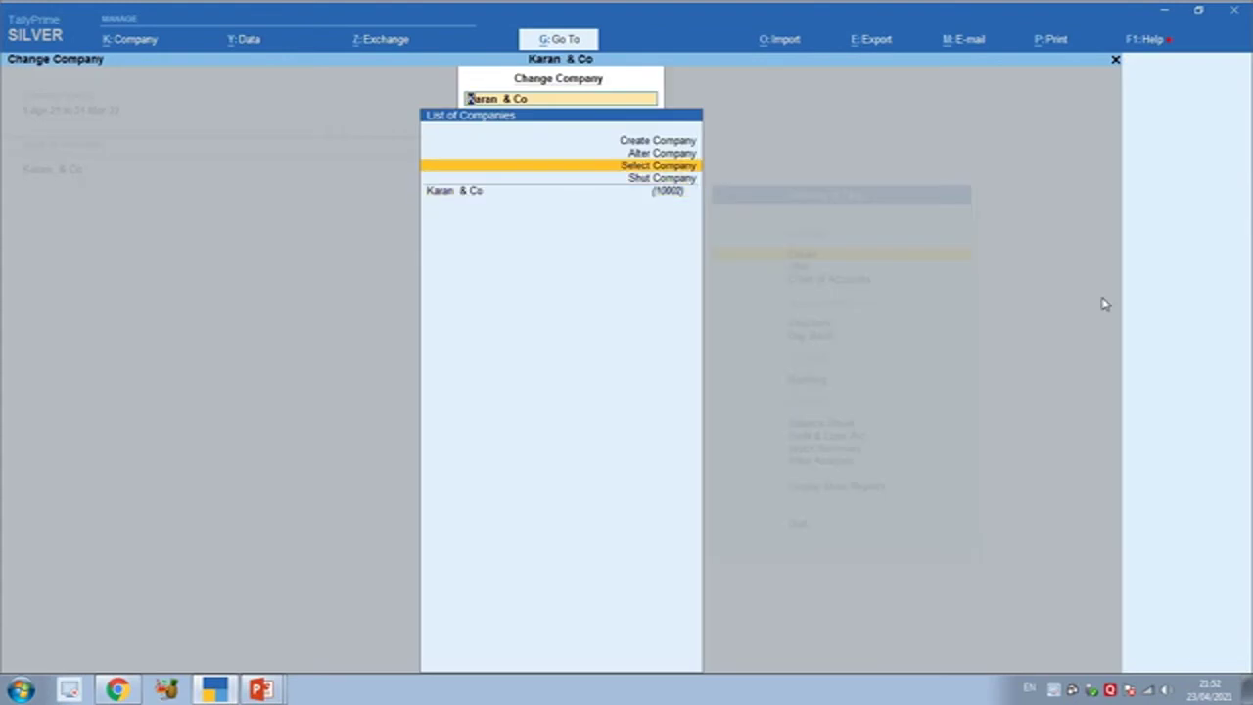
{"action": "key", "text": "Return"}
{"action": "key", "text": "Down"}
{"action": "key", "text": "Down"}
{"action": "key", "text": "Return"}
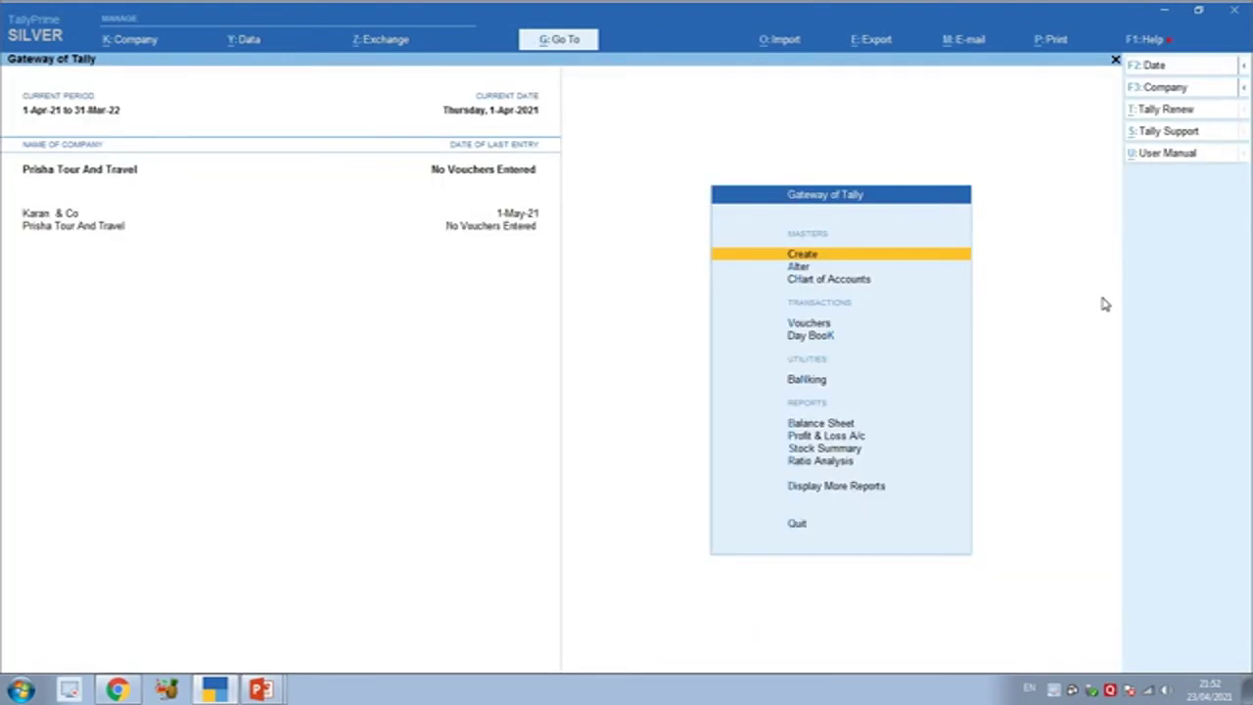
Open the Karan & Co ledger for alteration, examine its group and tax registration details, and leave it without changes.
{"action": "key", "text": "Down"}
{"action": "key", "text": "Return"}
{"action": "key", "text": "Down"}
{"action": "key", "text": "Down"}
{"action": "key", "text": "Down"}
{"action": "key", "text": "Up"}
{"action": "key", "text": "Up"}
{"action": "key", "text": "Return"}
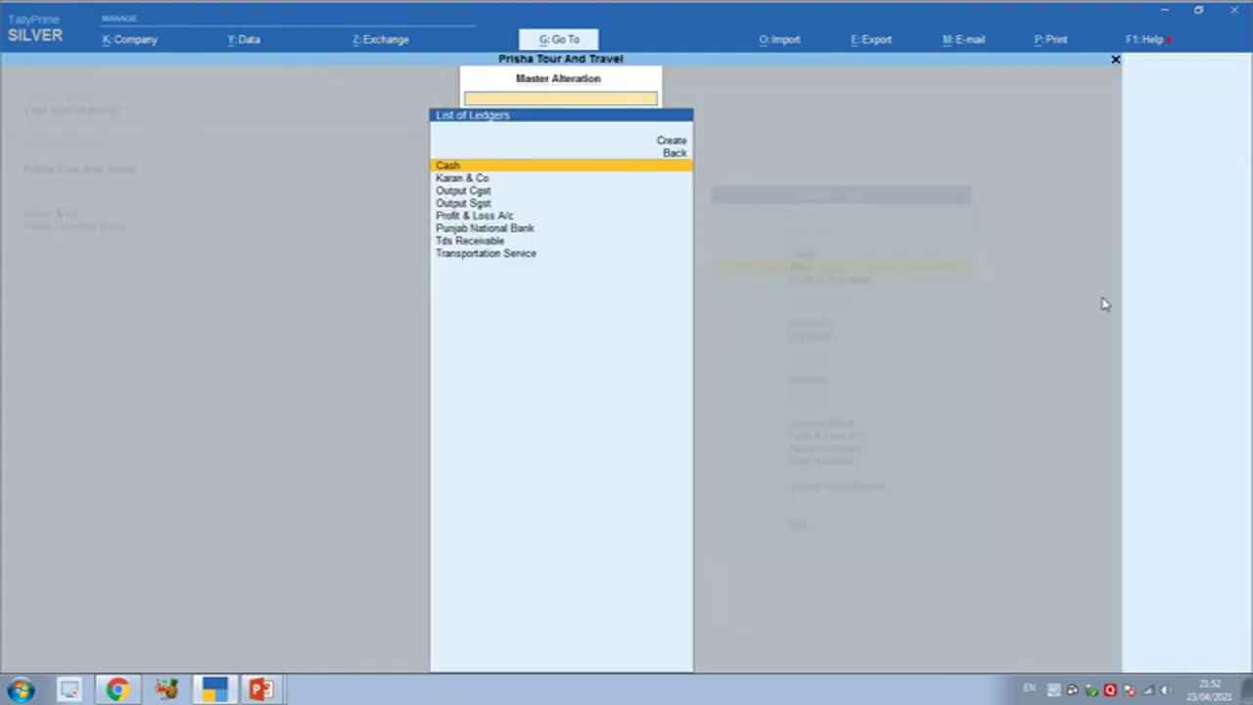
{"action": "key", "text": "Down"}
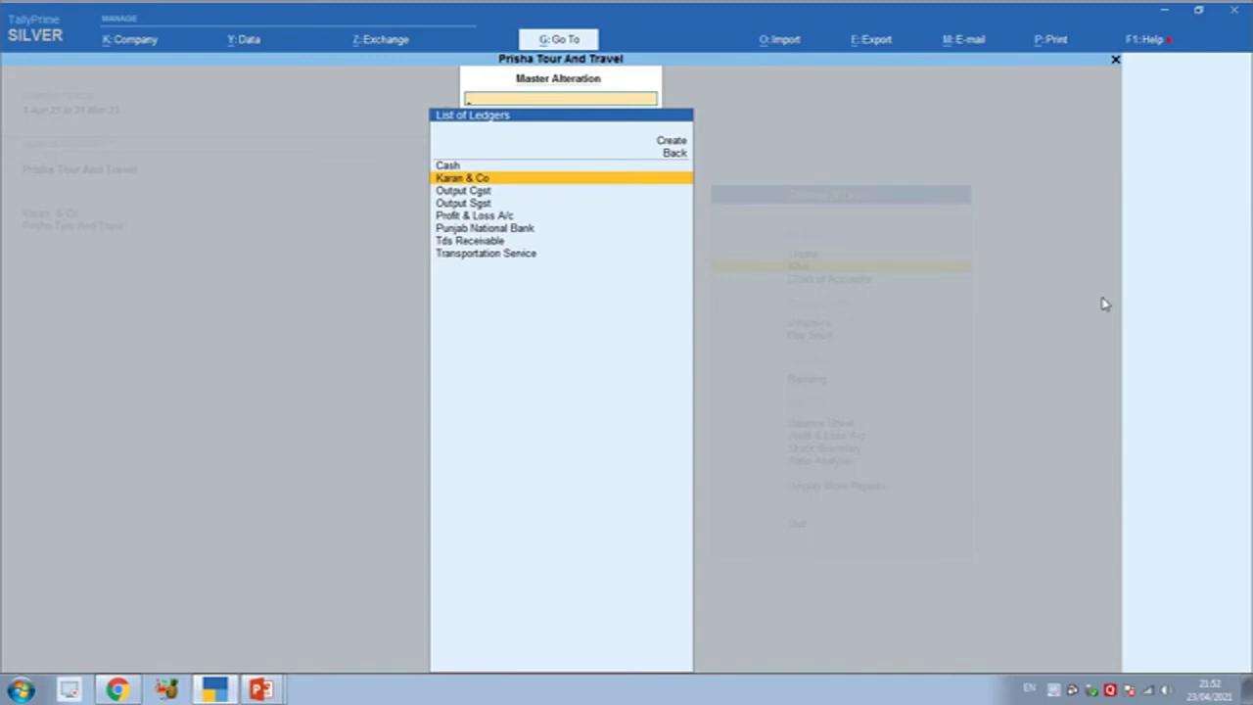
{"action": "key", "text": "Return"}
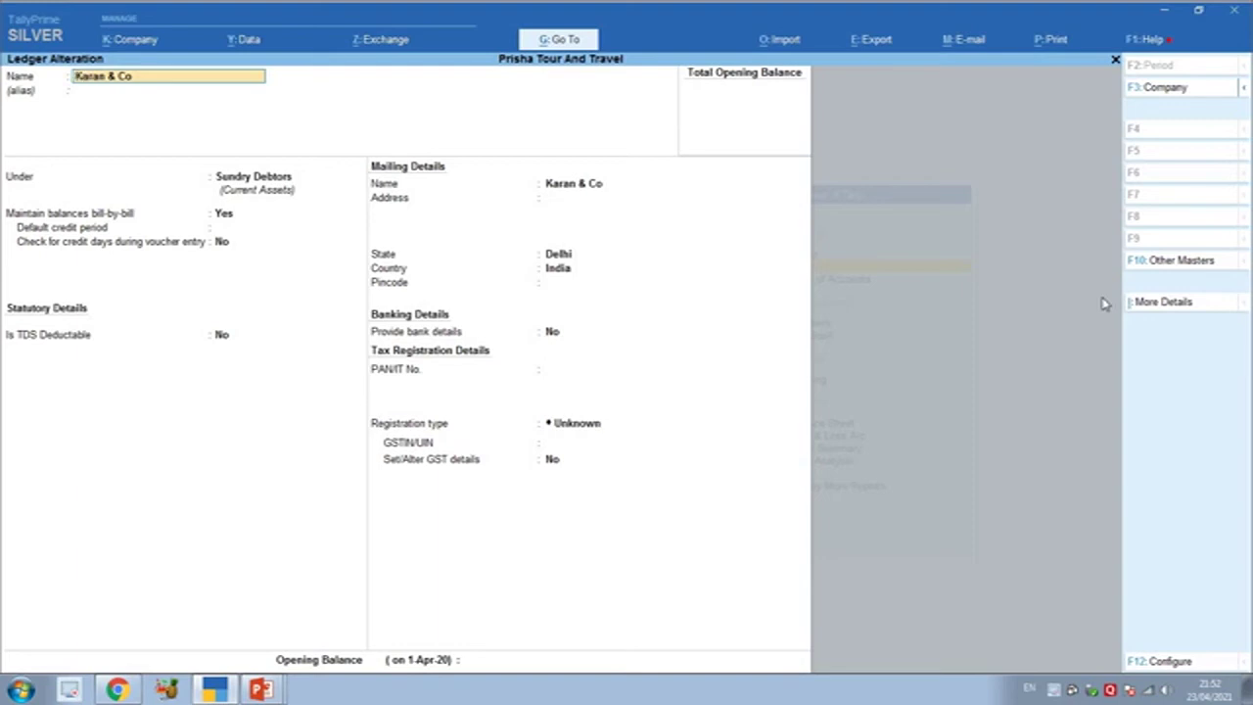
{"action": "key", "text": "Escape"}
{"action": "key", "text": "Escape"}
{"action": "key", "text": "y"}
Look through the remaining ledgers, examine the Transportation Service ledger's group and GST settings, and leave ledger alteration.
{"action": "key", "text": "Down"}
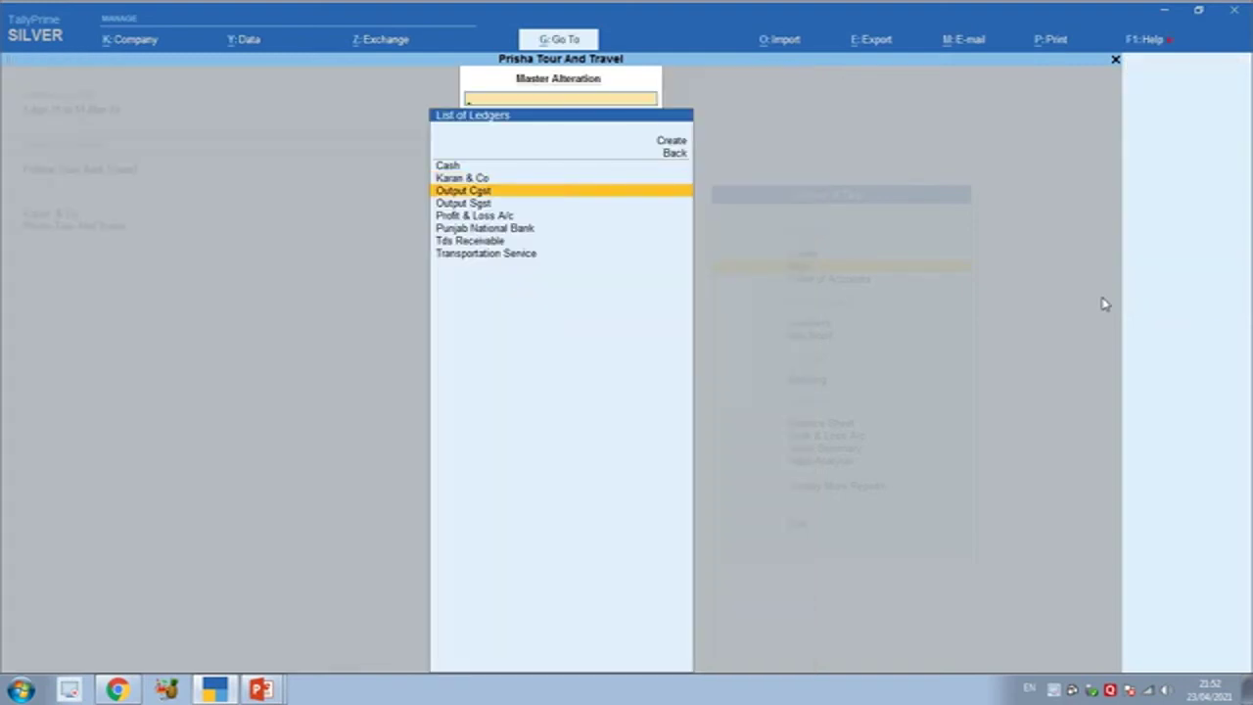
{"action": "key", "text": "Down"}
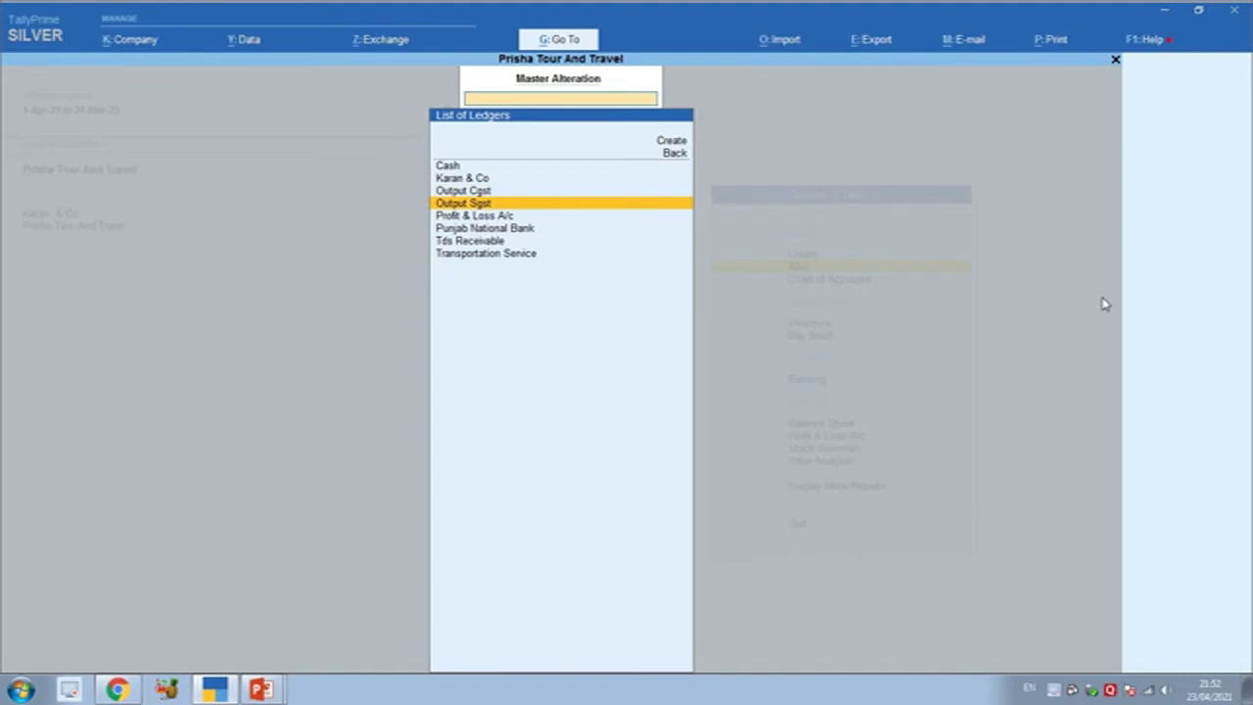
{"action": "key", "text": "Down"}
{"action": "key", "text": "Down"}
{"action": "key", "text": "Down"}
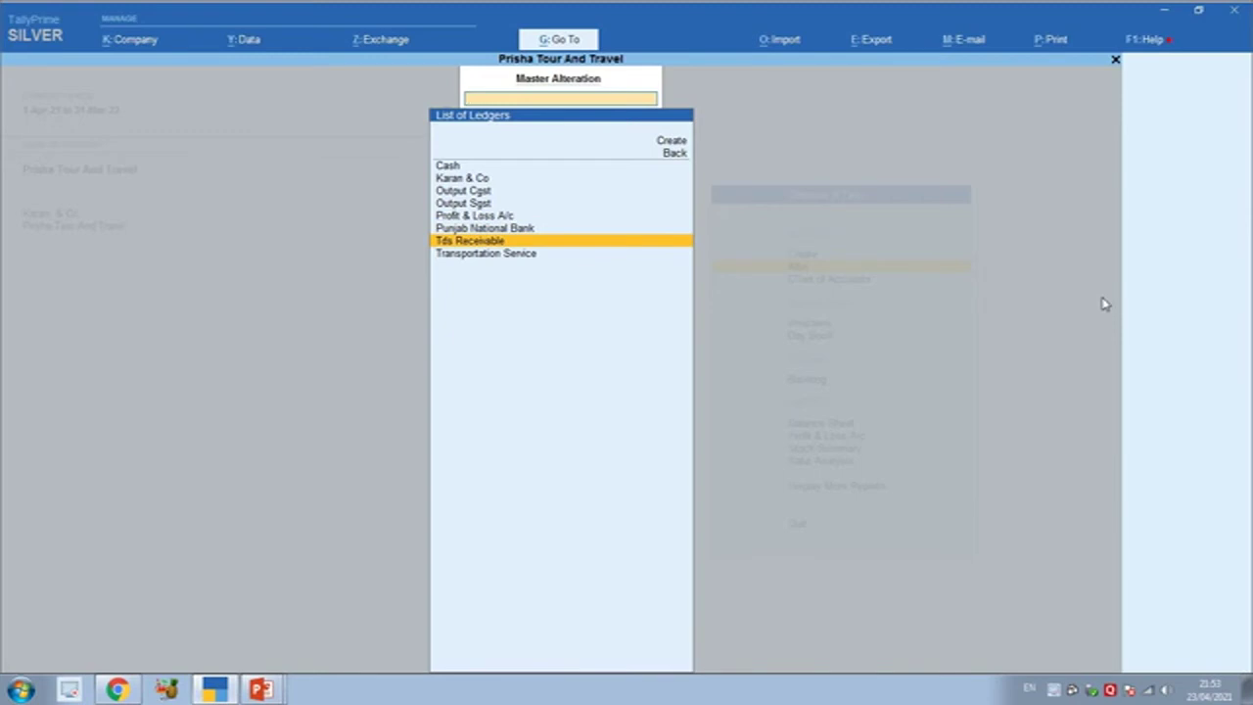
{"action": "key", "text": "Down"}
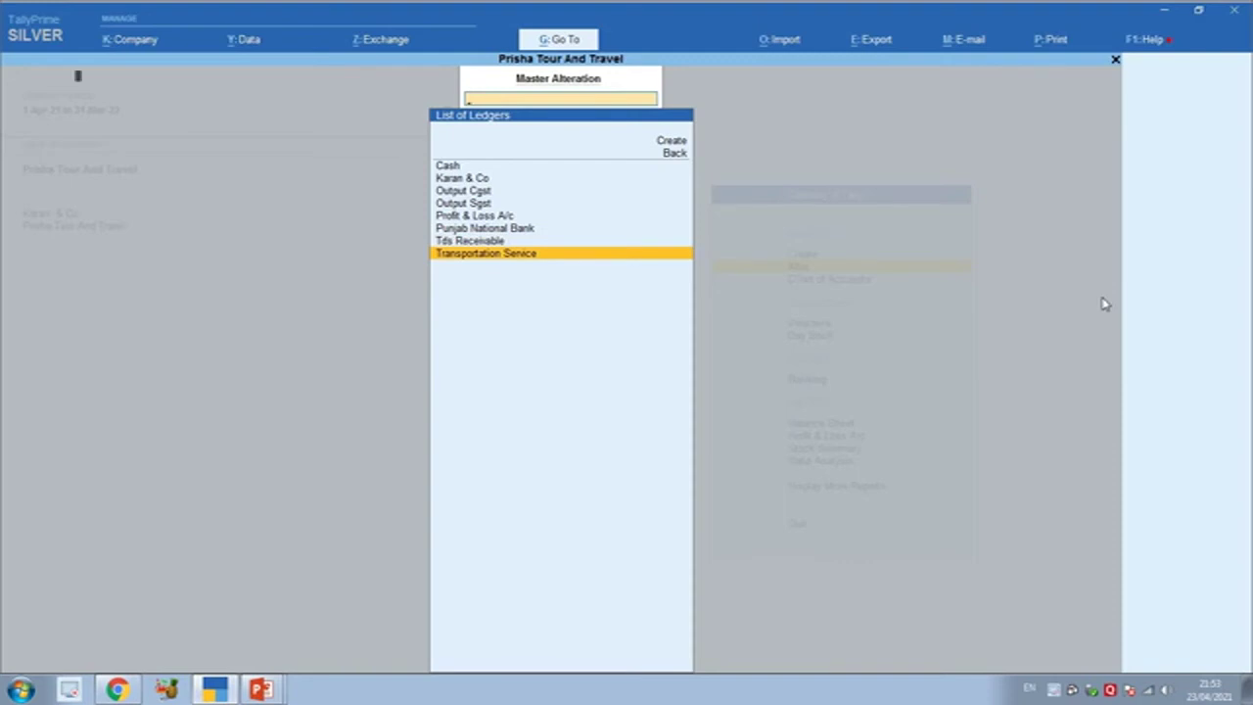
{"action": "key", "text": "Return"}
{"action": "key", "text": "Return"}
{"action": "key", "text": "Return"}
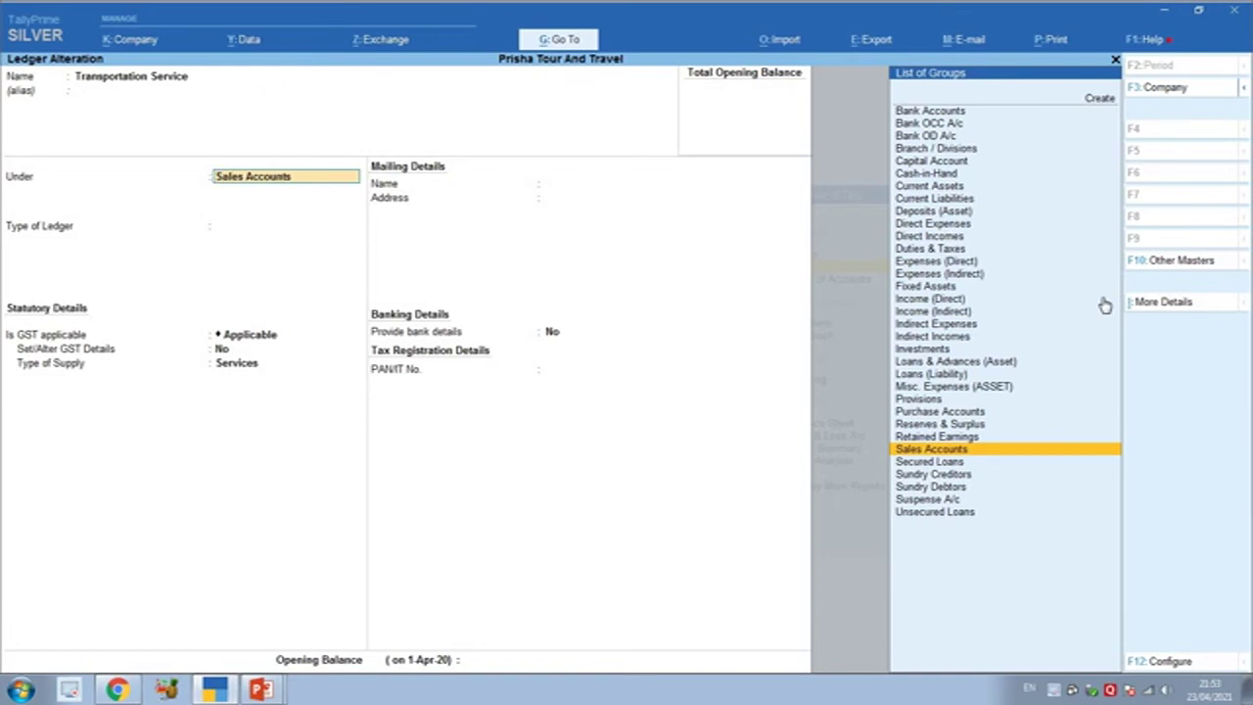
{"action": "key", "text": "Escape"}
{"action": "key", "text": "Escape"}
{"action": "key", "text": "Escape"}
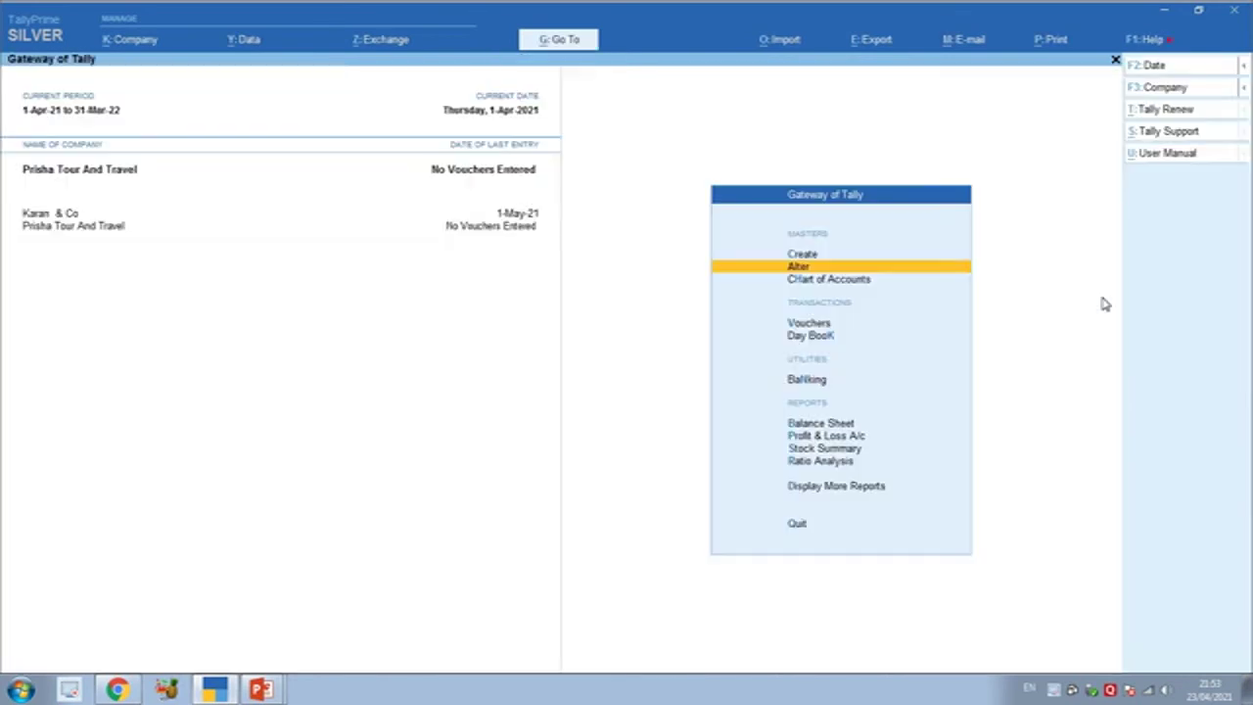
Start a sales voucher numbered GEM/21-22/01 with Karan & Co as the party account.
{"action": "key", "text": "v"}
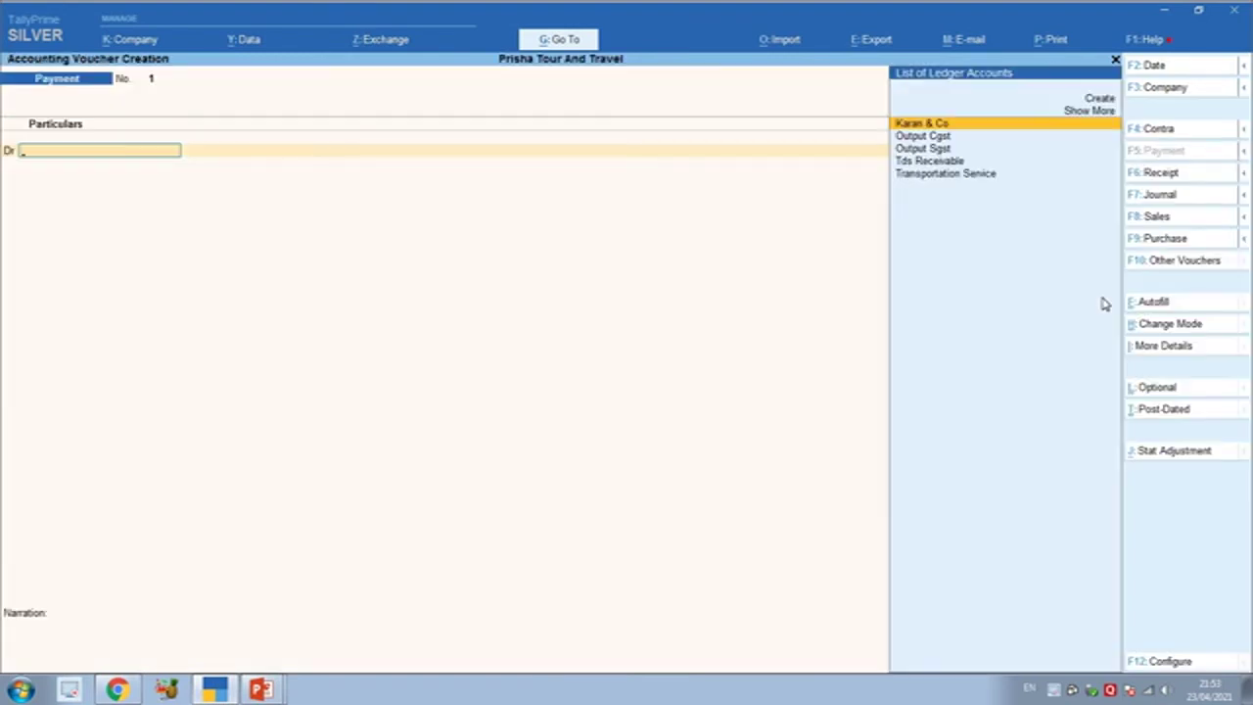
{"action": "key", "text": "F8"}
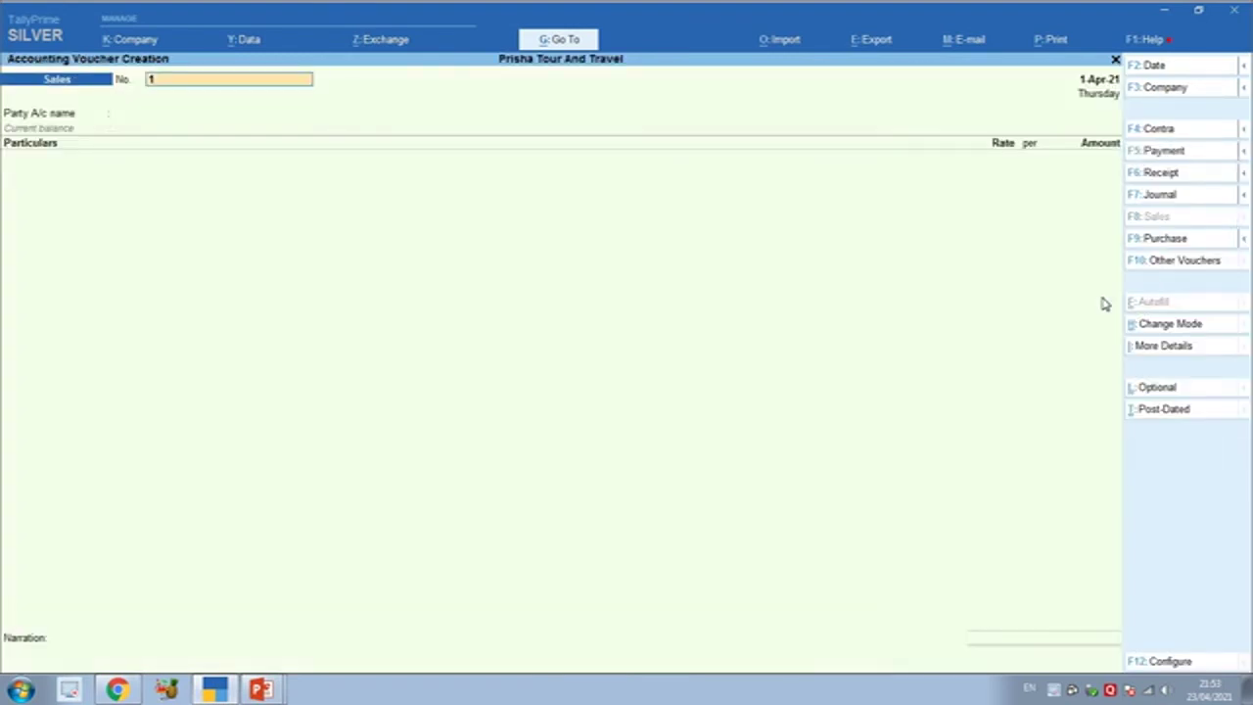
{"action": "type", "text": "gem/21-22"}
{"action": "key", "text": "BackSpace"}
{"action": "key", "text": "BackSpace"}
{"action": "key", "text": "BackSpace"}
{"action": "key", "text": "BackSpace"}
{"action": "key", "text": "BackSpace"}
{"action": "key", "text": "BackSpace"}
{"action": "key", "text": "BackSpace"}
{"action": "key", "text": "BackSpace"}
{"action": "type", "text": "GEM/21-22/01"}
{"action": "key", "text": "Return"}
{"action": "key", "text": "Down"}
{"action": "key", "text": "Return"}
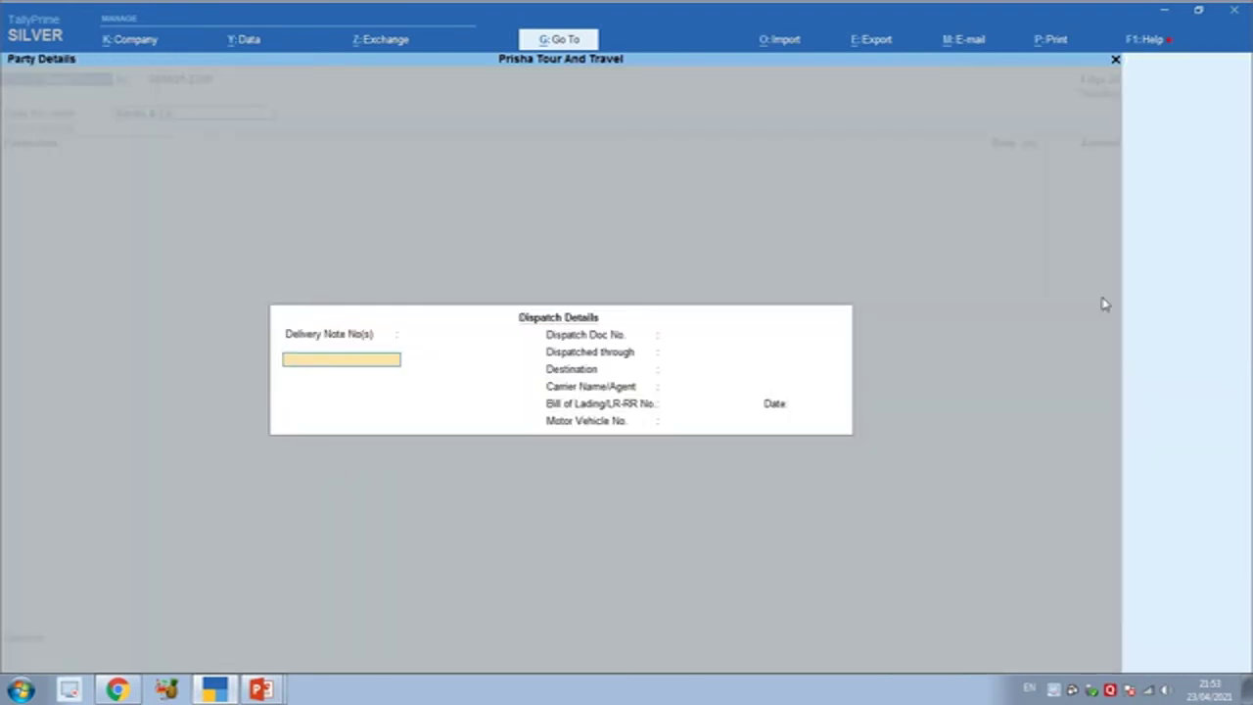
Leave the dispatch details blank and accept the party details for the sales voucher.
{"action": "key", "text": "Return"}
{"action": "key", "text": "Return"}
{"action": "key", "text": "Return"}
{"action": "key", "text": "Return"}
{"action": "key", "text": "Return"}
{"action": "key", "text": "Return"}
{"action": "key", "text": "Return"}
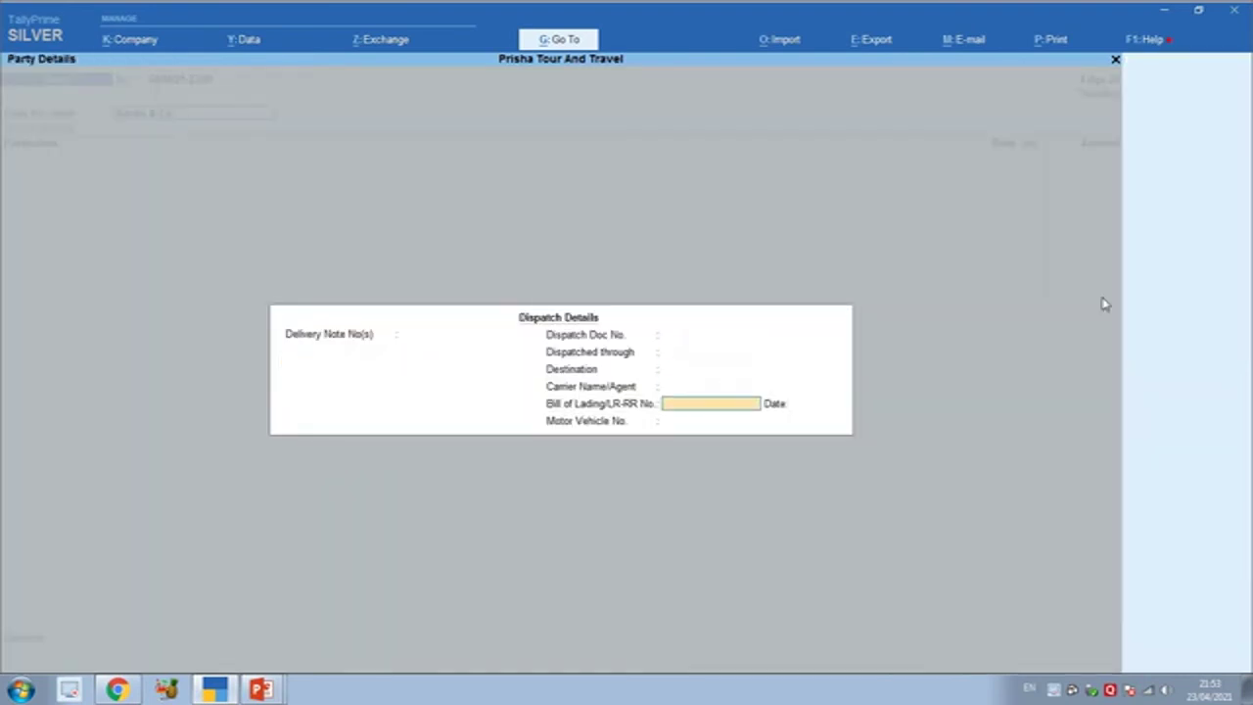
{"action": "key", "text": "Return"}
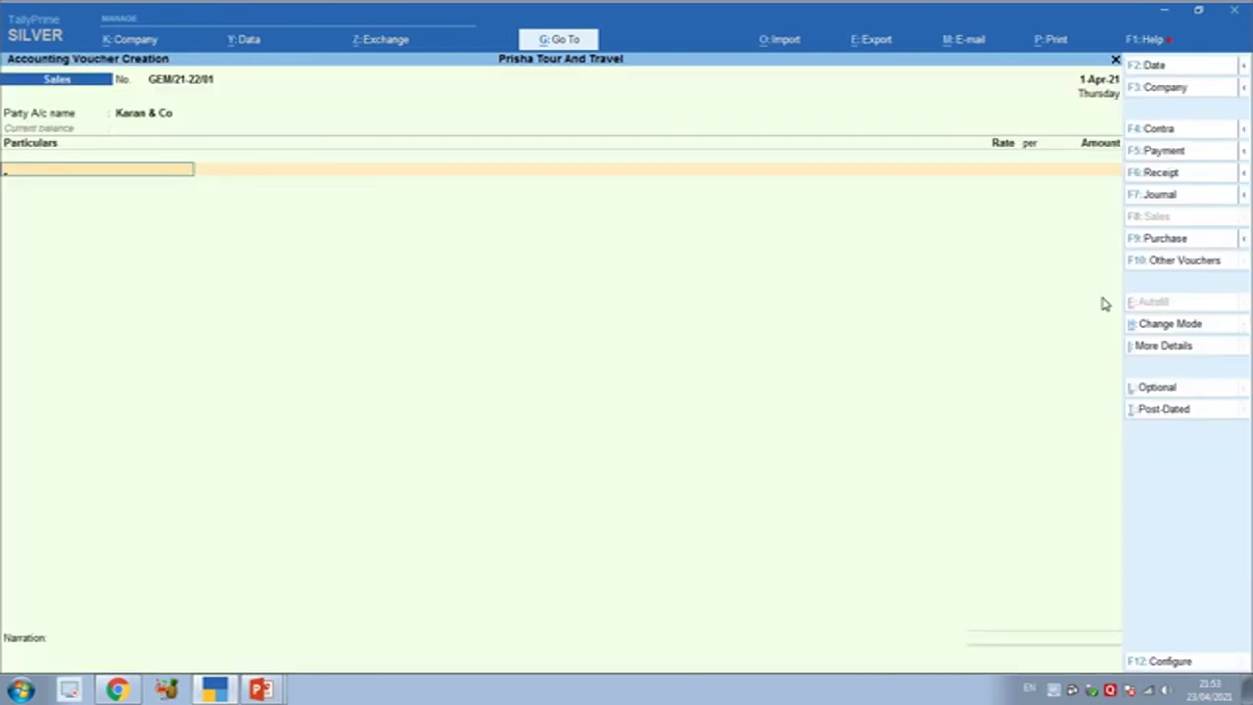
Add the Transportation Service ledger with an amount of 50000 and classify it as Sales Taxable.
{"action": "type", "text": "T"}
{"action": "key", "text": "Down"}
{"action": "key", "text": "Return"}
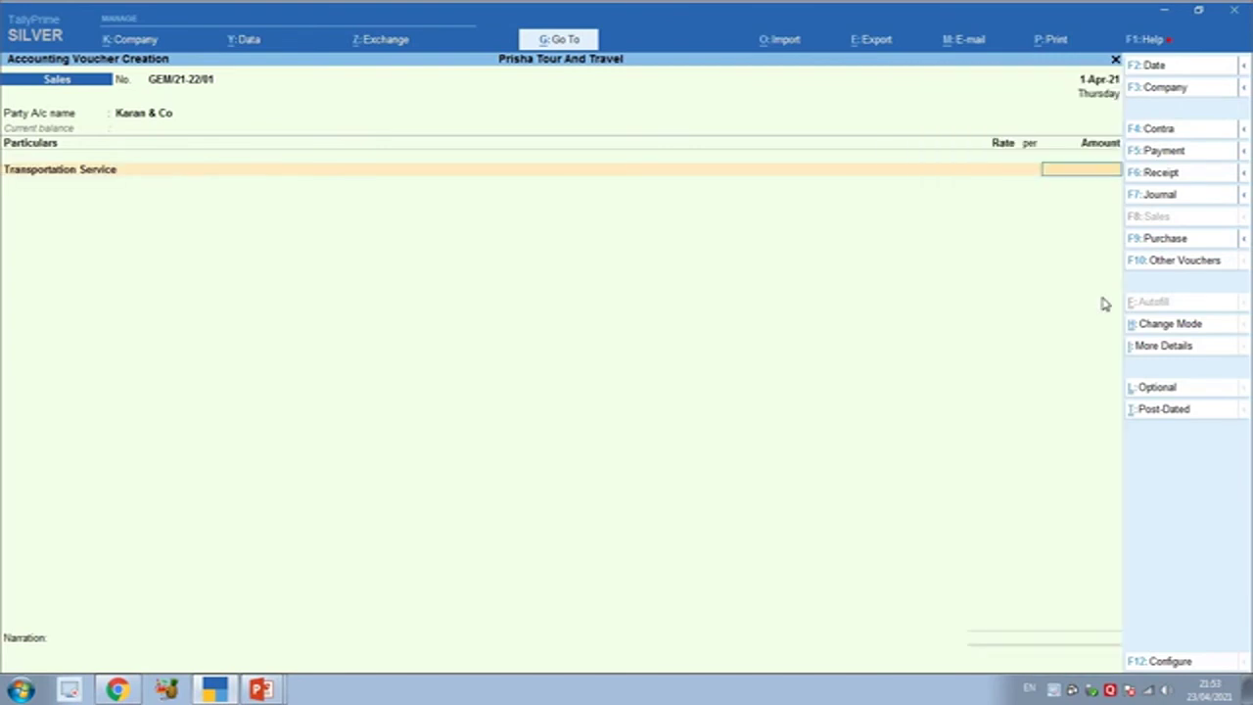
{"action": "type", "text": "50000"}
{"action": "key", "text": "Return"}
{"action": "type", "text": "SALES"}
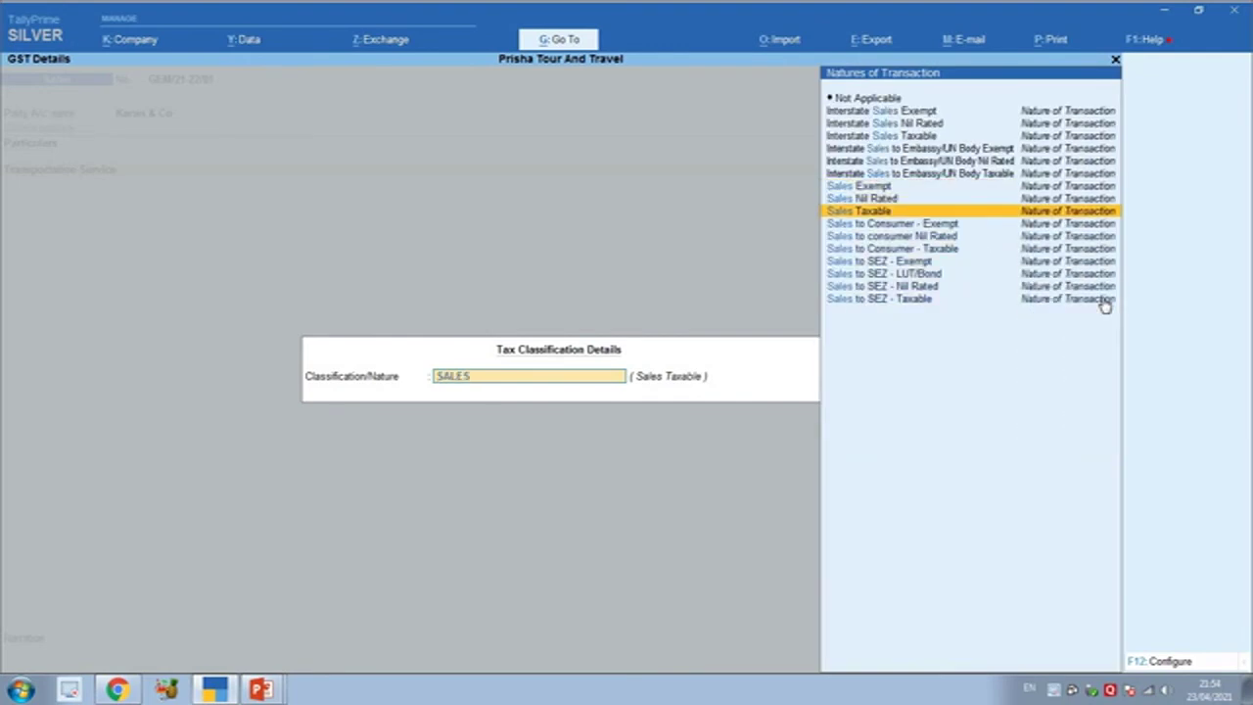
{"action": "key", "text": "Return"}
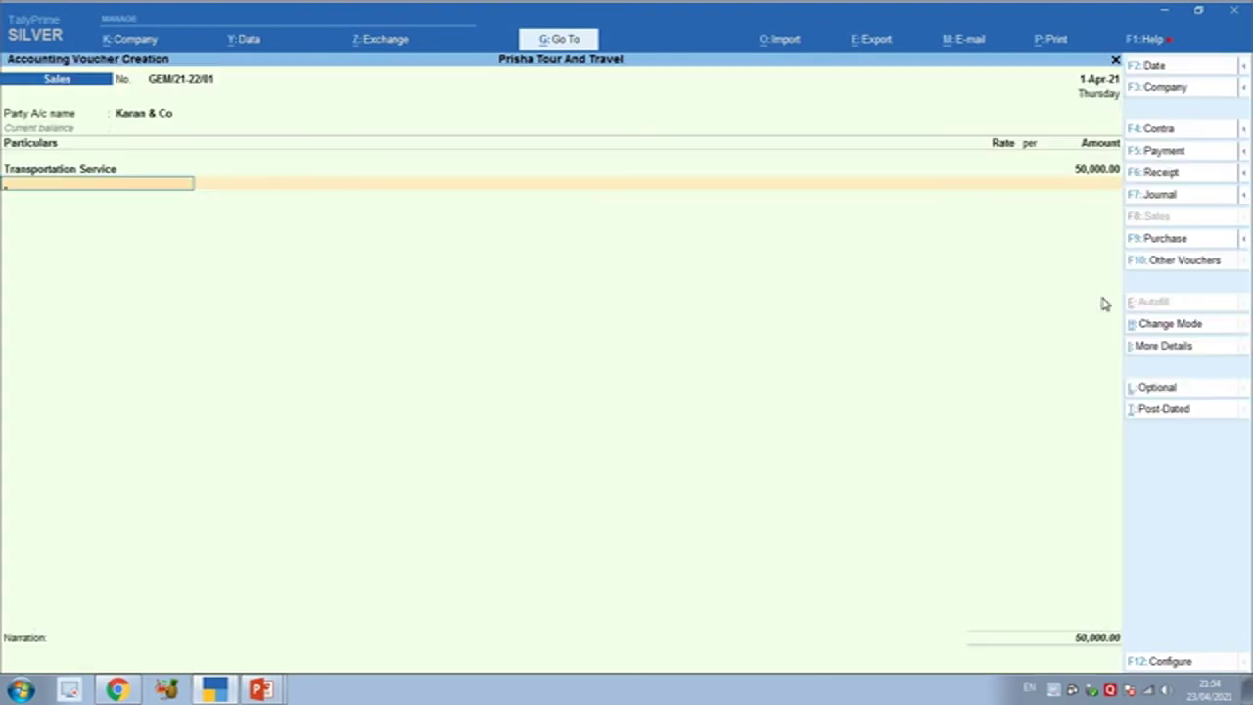
Add the Output Cgst and Output Sgst ledgers to the sales voucher, keeping the calculated Output Cgst amount.
{"action": "type", "text": "OU"}
{"action": "key", "text": "Down"}
{"action": "key", "text": "Return"}
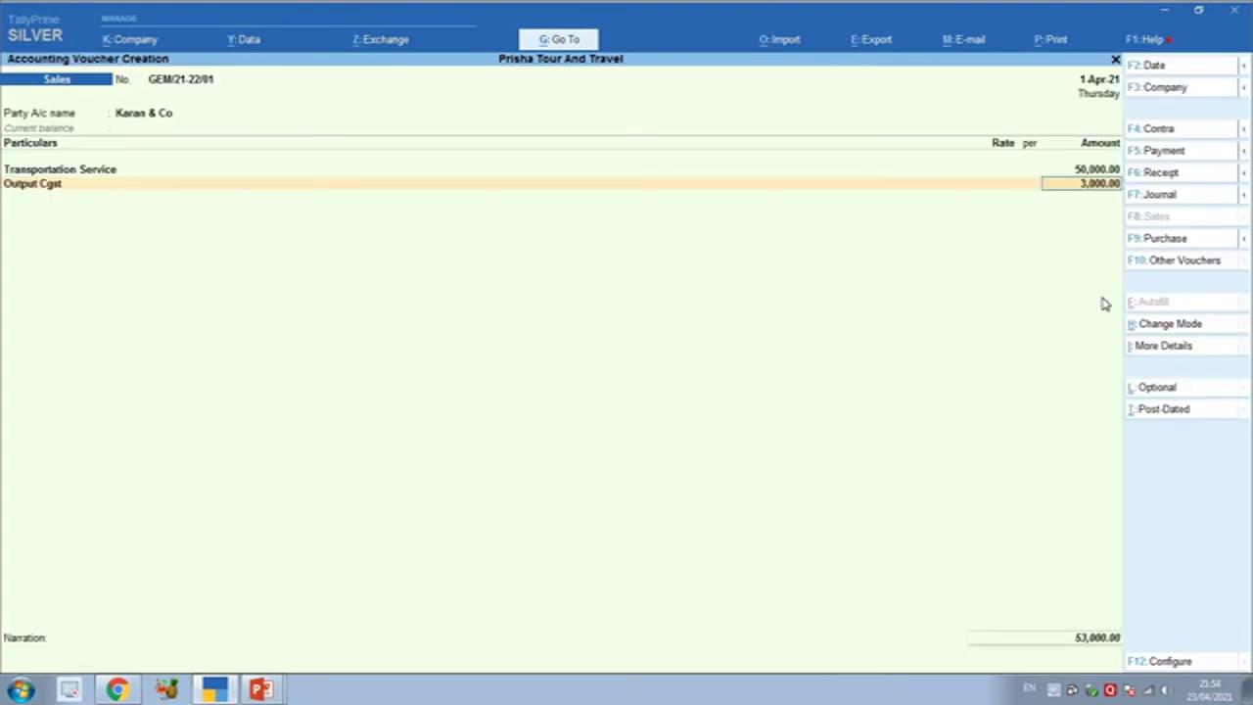
{"action": "key", "text": "Return"}
{"action": "type", "text": "OU"}
{"action": "key", "text": "Down"}
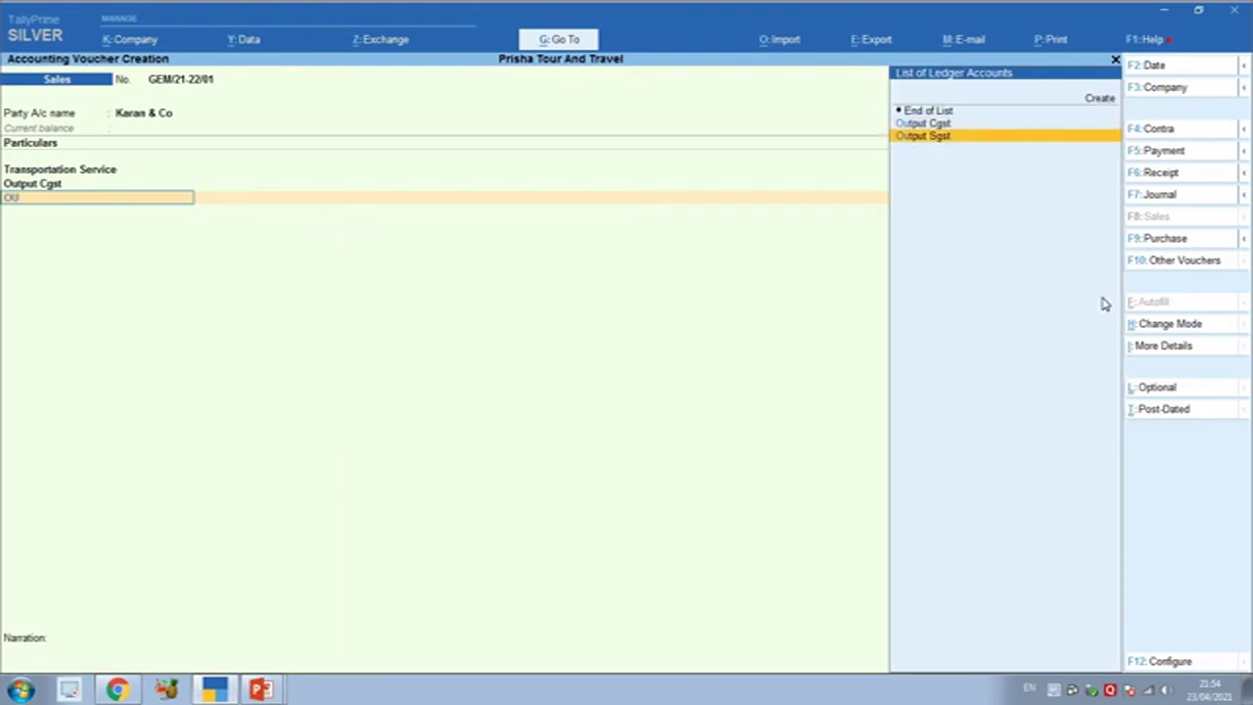
{"action": "key", "text": "Return"}
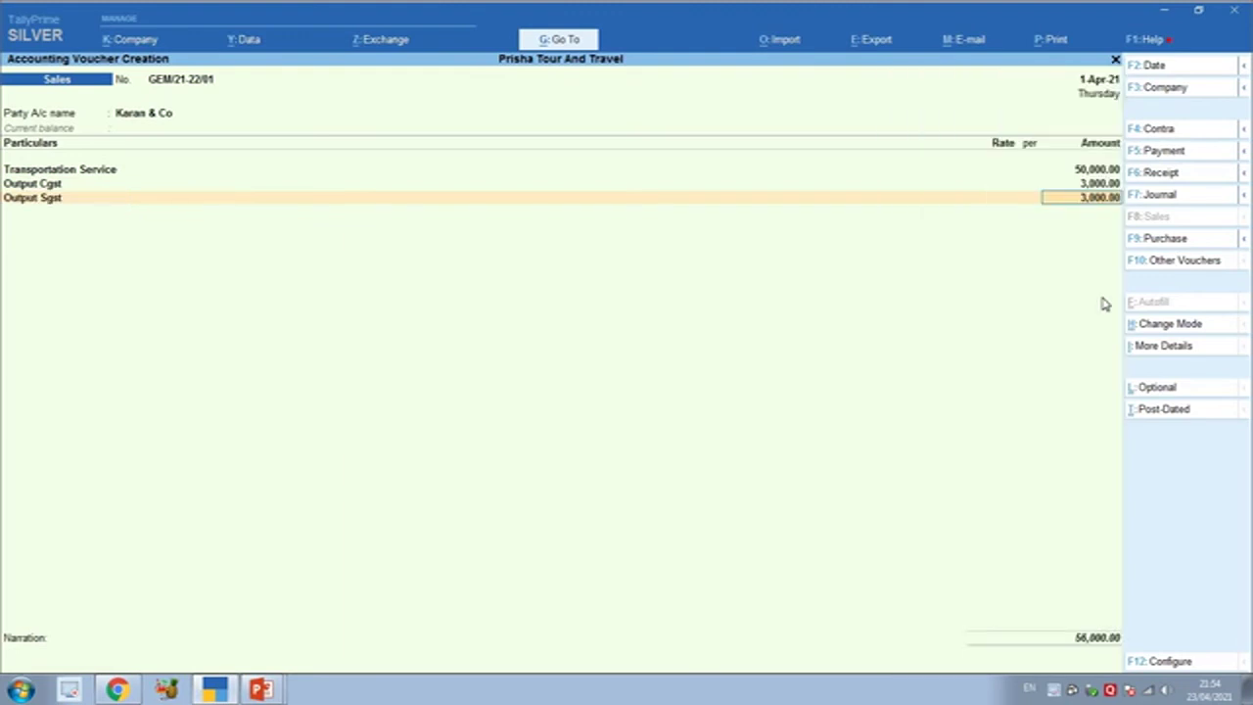
Keep the calculated Output Sgst amount and allocate 56,000 for Karan & Co as New Ref GEM/21-22/01.
{"action": "key", "text": "Return"}
{"action": "key", "text": "Return"}
{"action": "key", "text": "Return"}
{"action": "key", "text": "Return"}
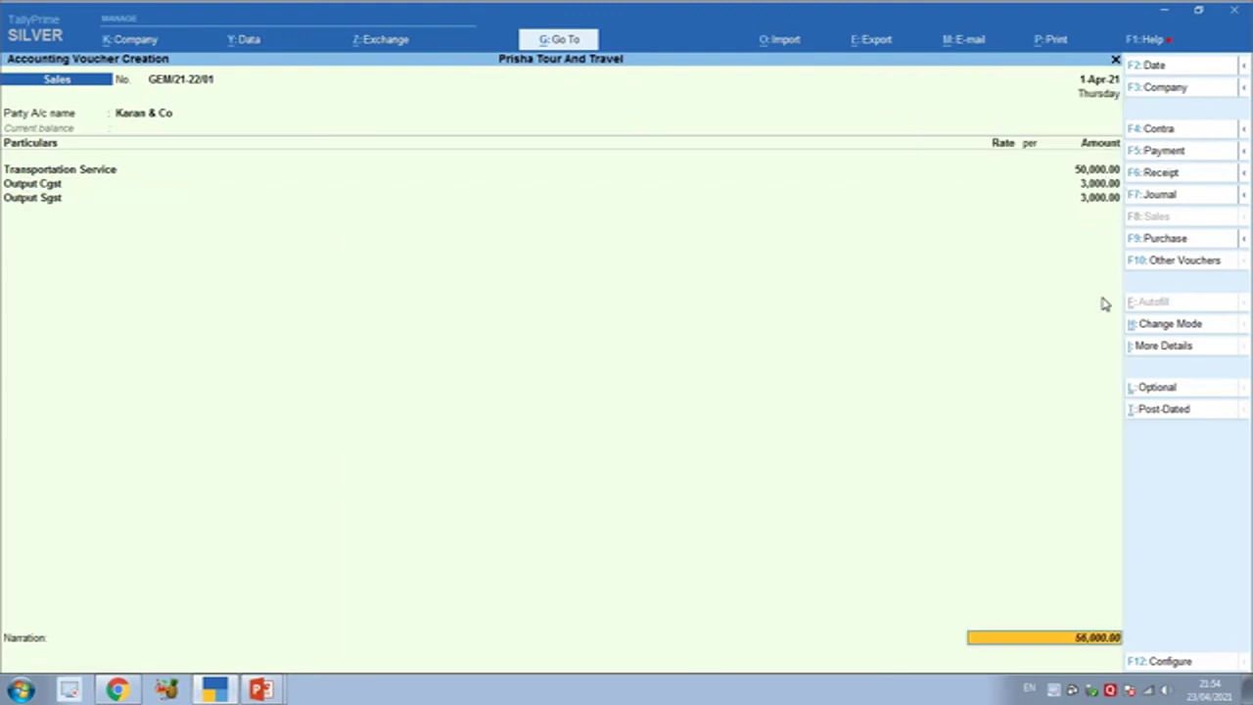
{"action": "key", "text": "Return"}
{"action": "key", "text": "Return"}
{"action": "key", "text": "Return"}
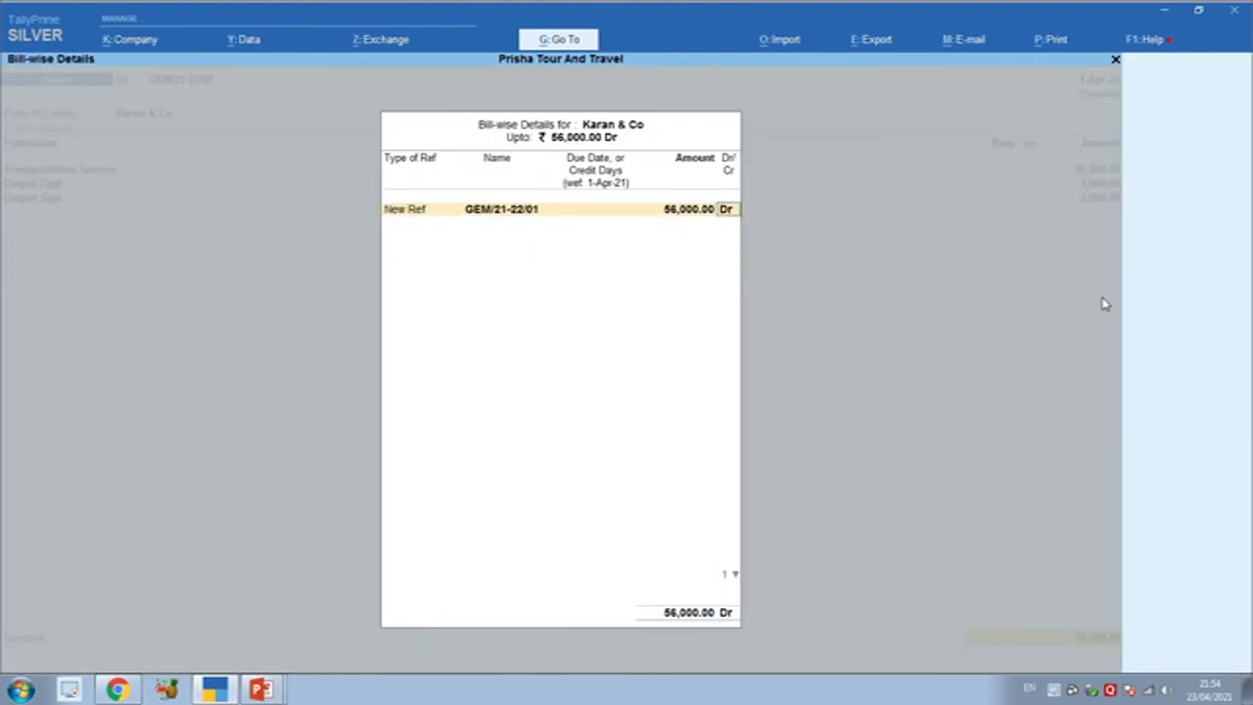
{"action": "key", "text": "Return"}
Enter the narration "BEING SERVICE SOLD" and save the sales voucher.
{"action": "type", "text": "BEING"}
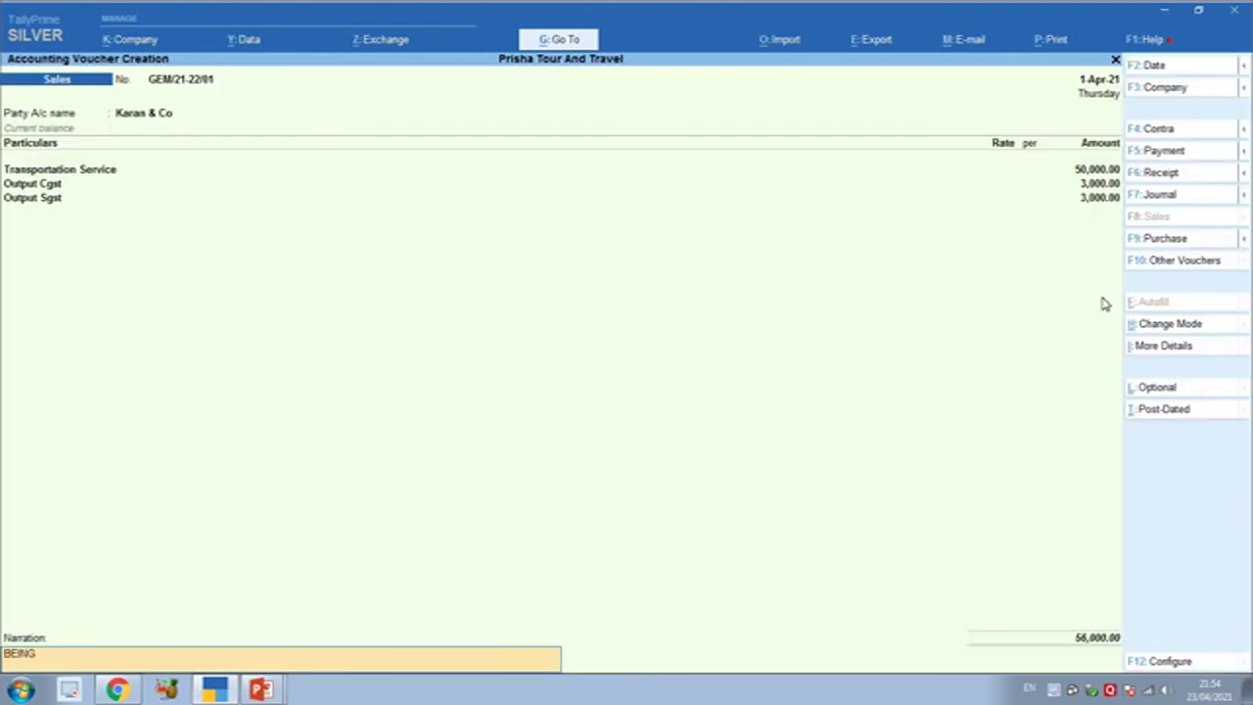
{"action": "type", "text": " SERVICE SA"}
{"action": "key", "text": "BackSpace"}
{"action": "key", "text": "BackSpace"}
{"action": "type", "text": "OLD,"}
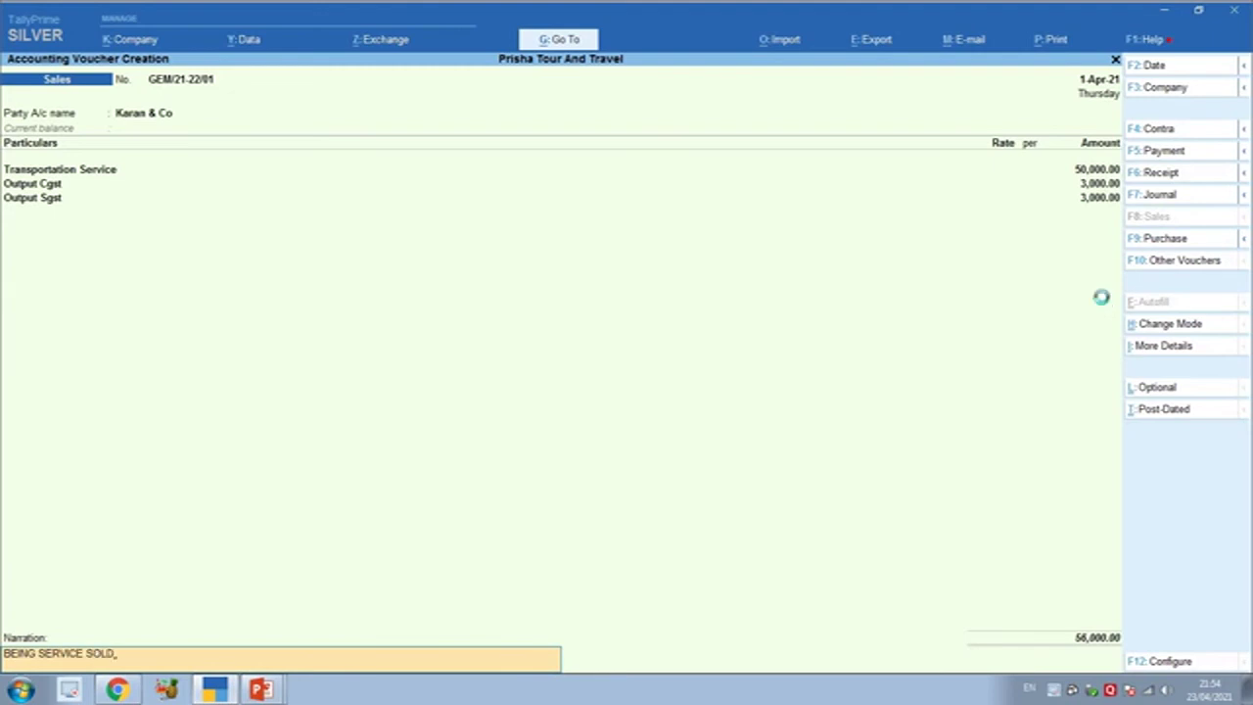
{"action": "key", "text": "Return"}
{"action": "key", "text": "Return"}
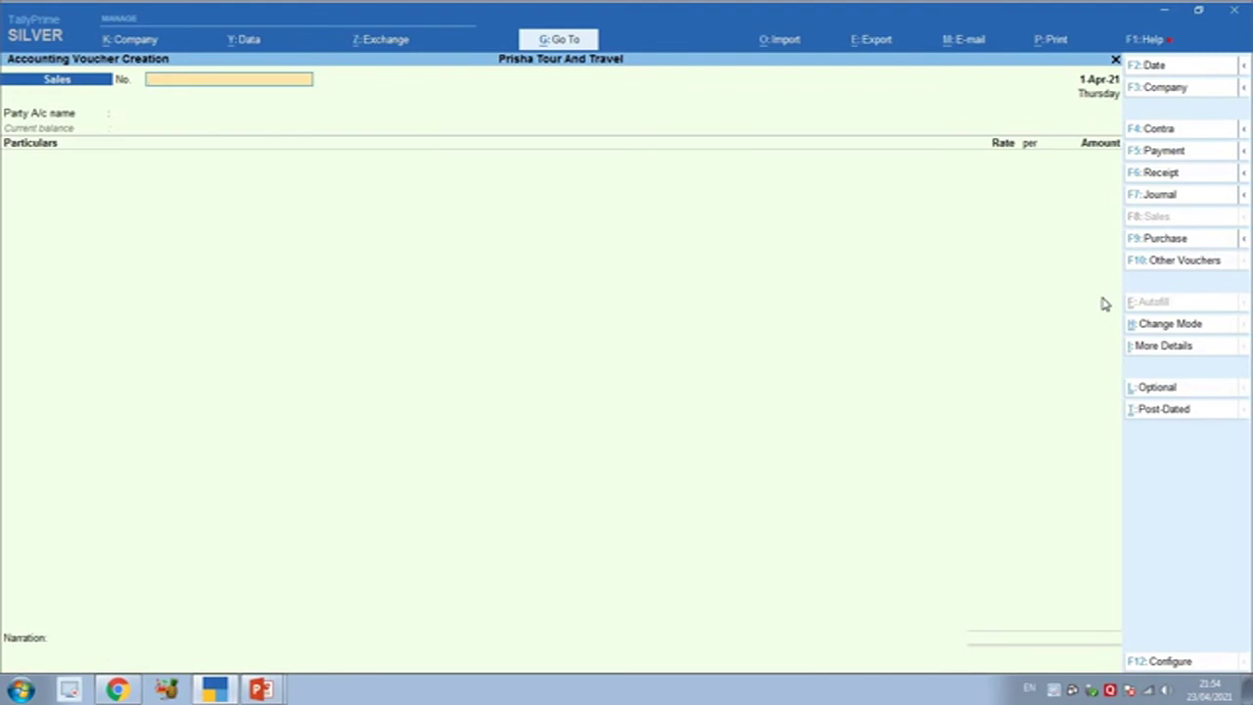
Start a journal voucher and debit the Tds Receivable ledger with 500.
{"action": "key", "text": "Escape"}
{"action": "key", "text": "Return"}
{"action": "key", "text": "Return"}
{"action": "key", "text": "F7"}
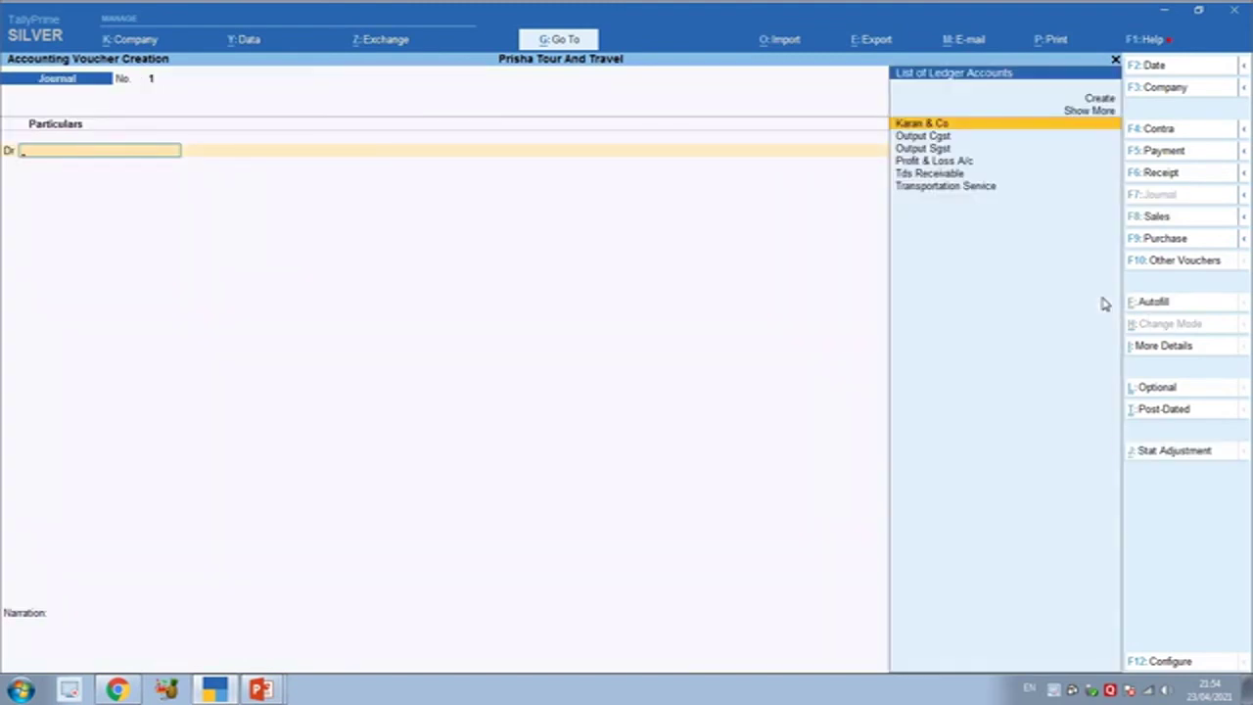
{"action": "type", "text": "tds"}
{"action": "key", "text": "Return"}
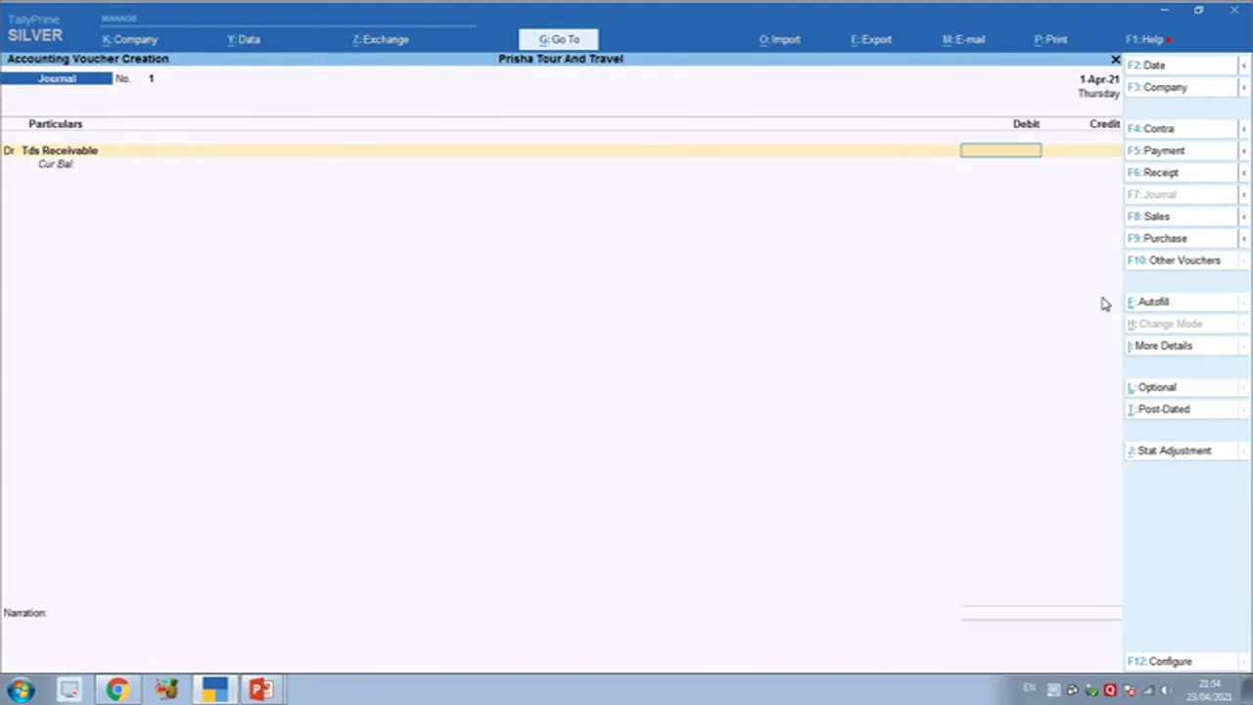
{"action": "type", "text": "500"}
{"action": "key", "text": "Return"}
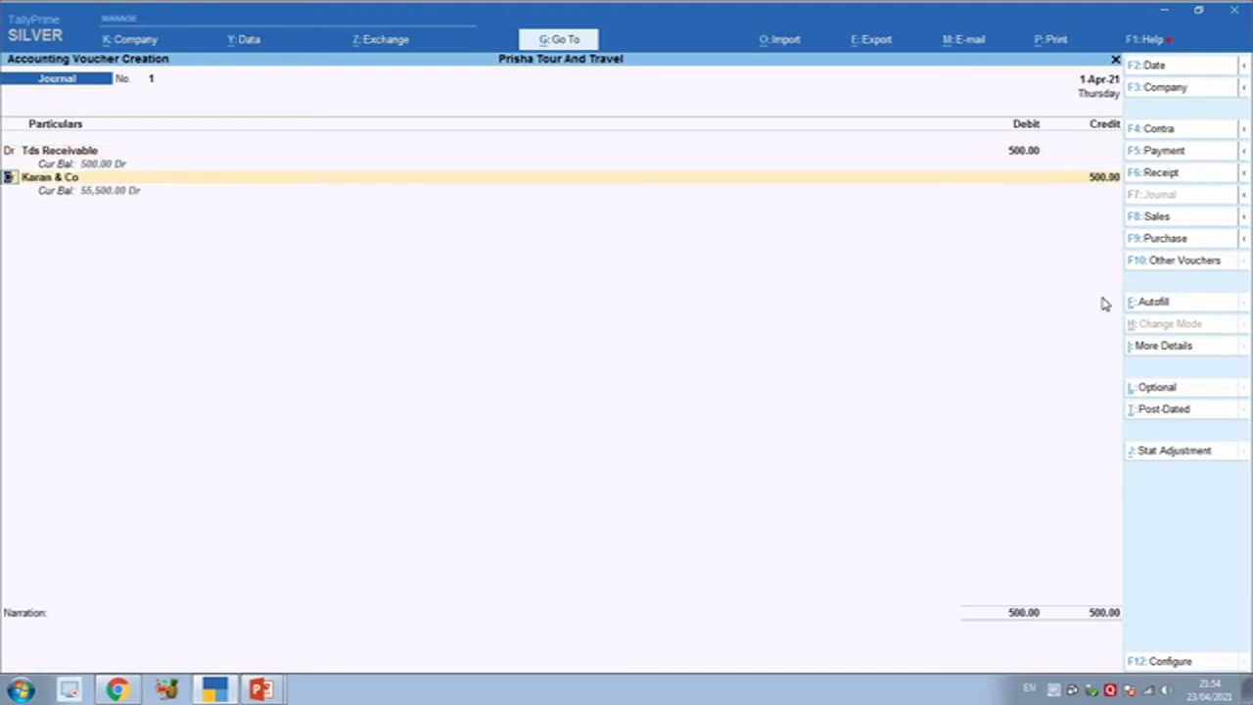
Credit Karan & Co with 500 in the journal, allocated as Agst Ref to bill GEM/21-22/01.
{"action": "key", "text": "Return"}
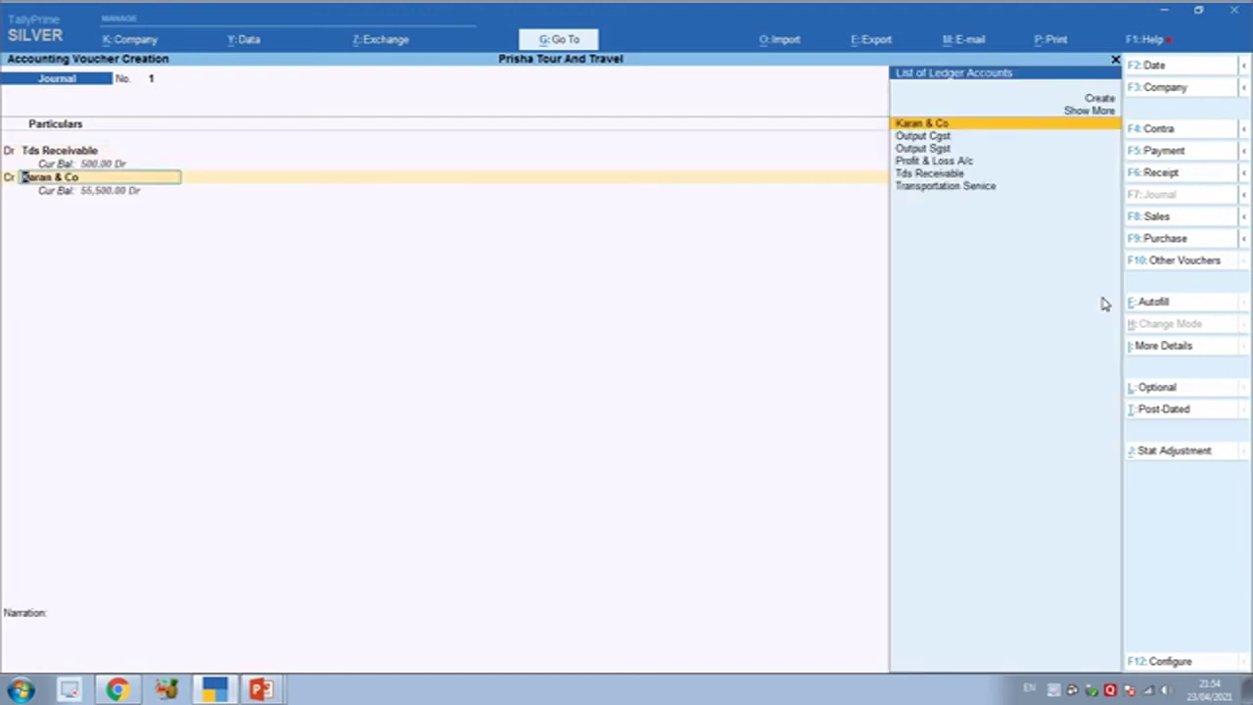
{"action": "key", "text": "Return"}
{"action": "key", "text": "Return"}
{"action": "key", "text": "Return"}
{"action": "key", "text": "Return"}
{"action": "key", "text": "Return"}
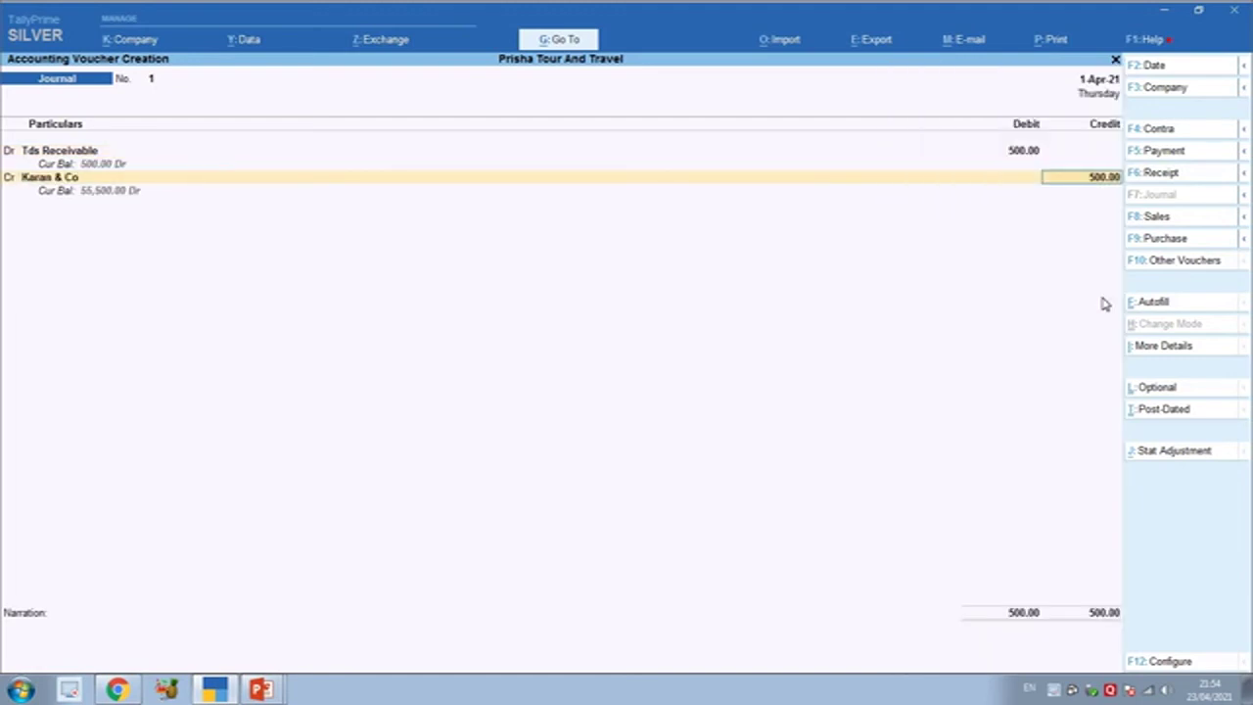
{"action": "key", "text": "Return"}
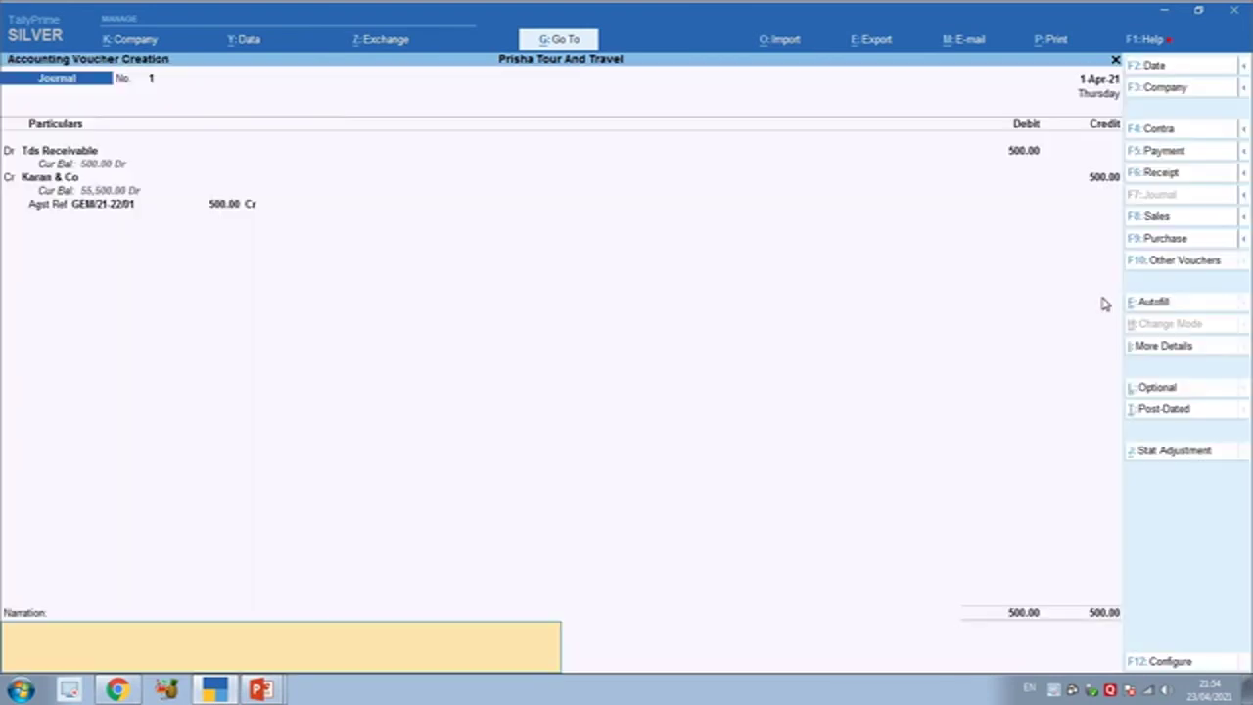
Enter the narration "BEING TDS DEDUCTED FROM INVOICE" and save the journal voucher.
{"action": "type", "text": "BEING TDS DEDUCTE"}
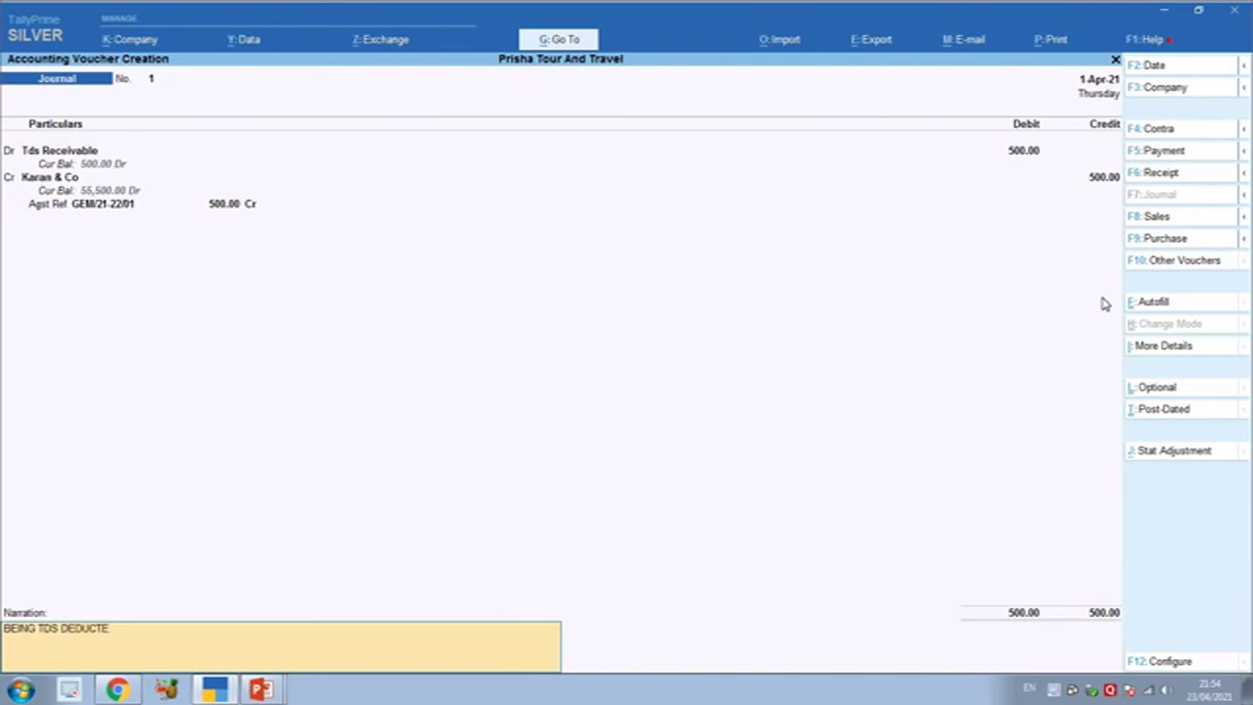
{"action": "type", "text": "D FROM INVOICE"}
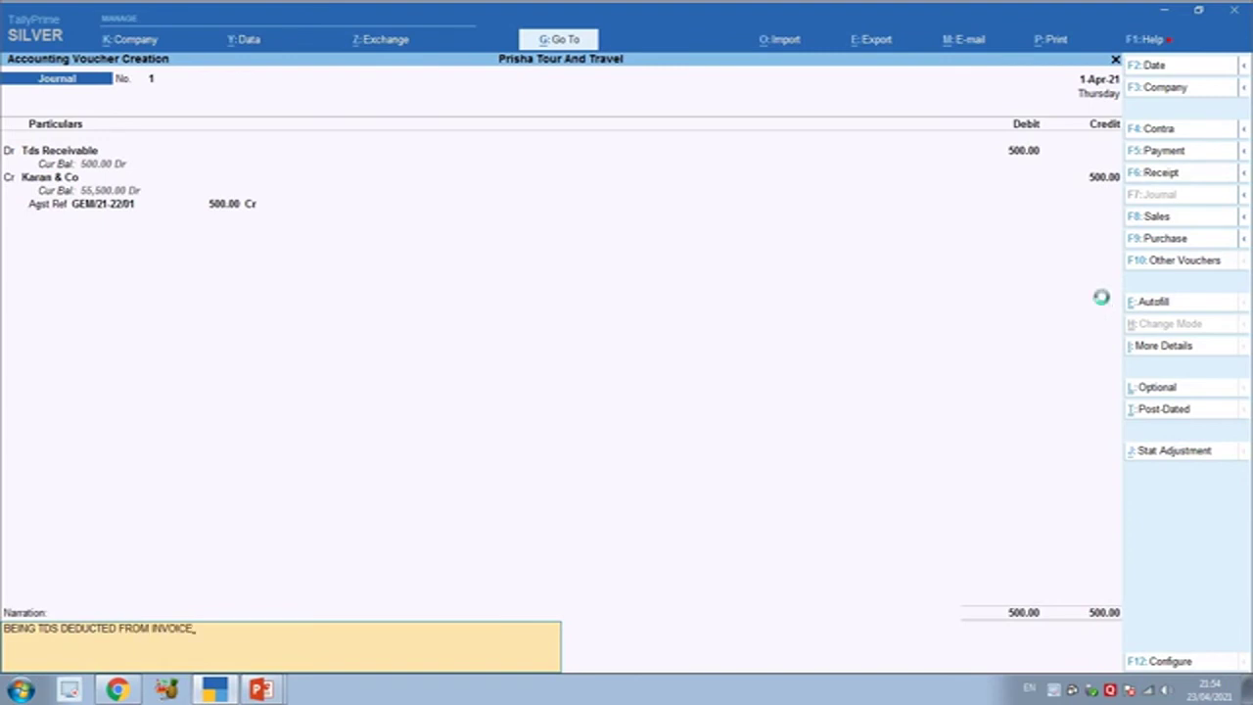
{"action": "key", "text": "Return"}
{"action": "key", "text": "Return"}
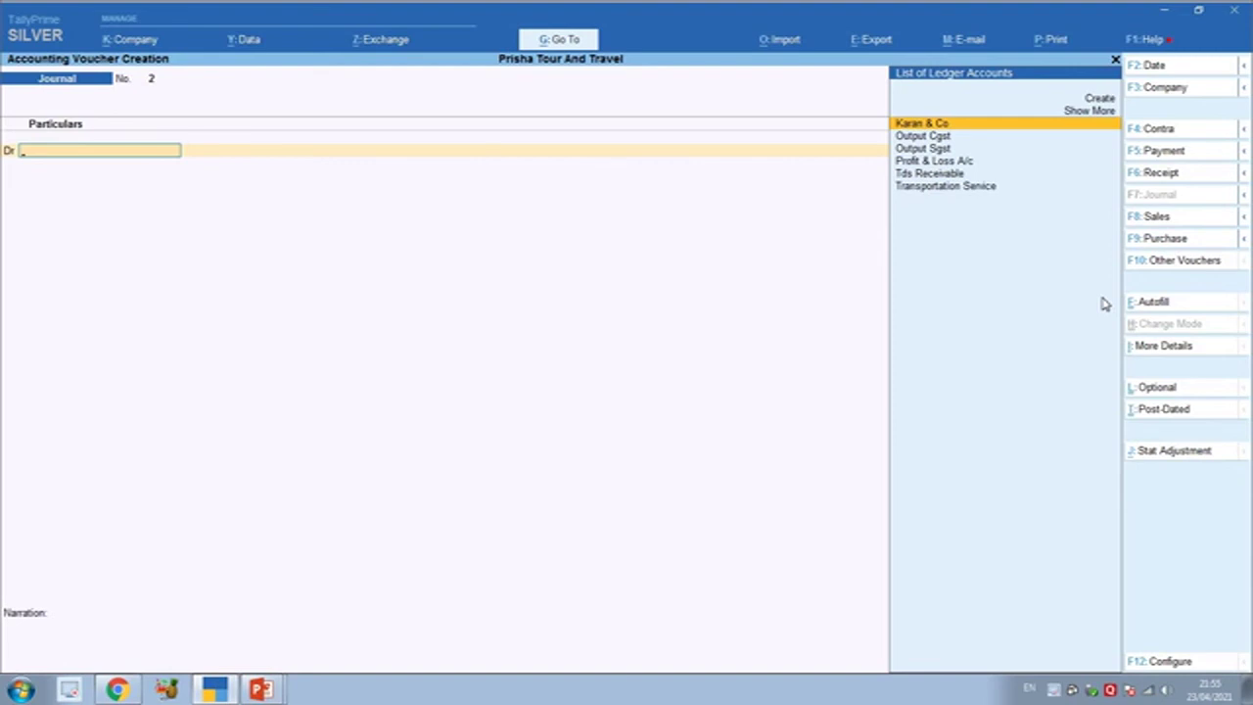
Start a receipt voucher crediting Karan & Co with 55500, allocated as Agst Ref to bill GEM/21-22/01.
{"action": "key", "text": "F6"}
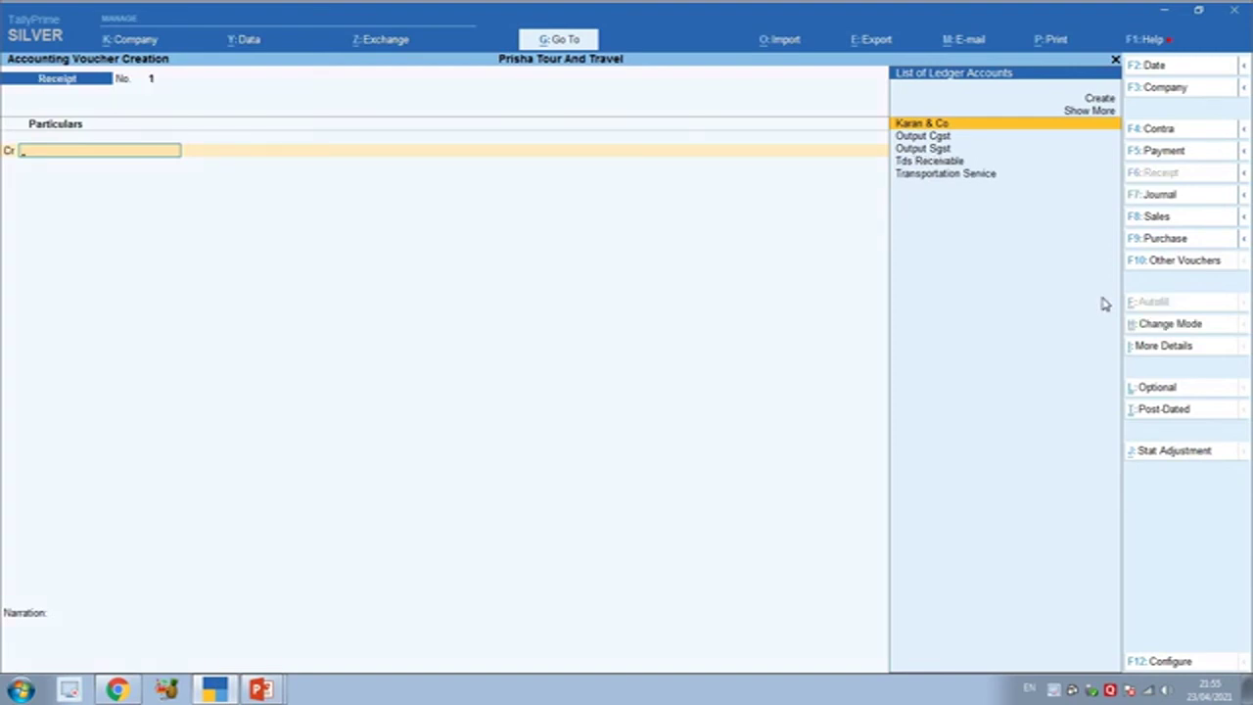
{"action": "key", "text": "Return"}
{"action": "type", "text": "55500"}
{"action": "key", "text": "Return"}
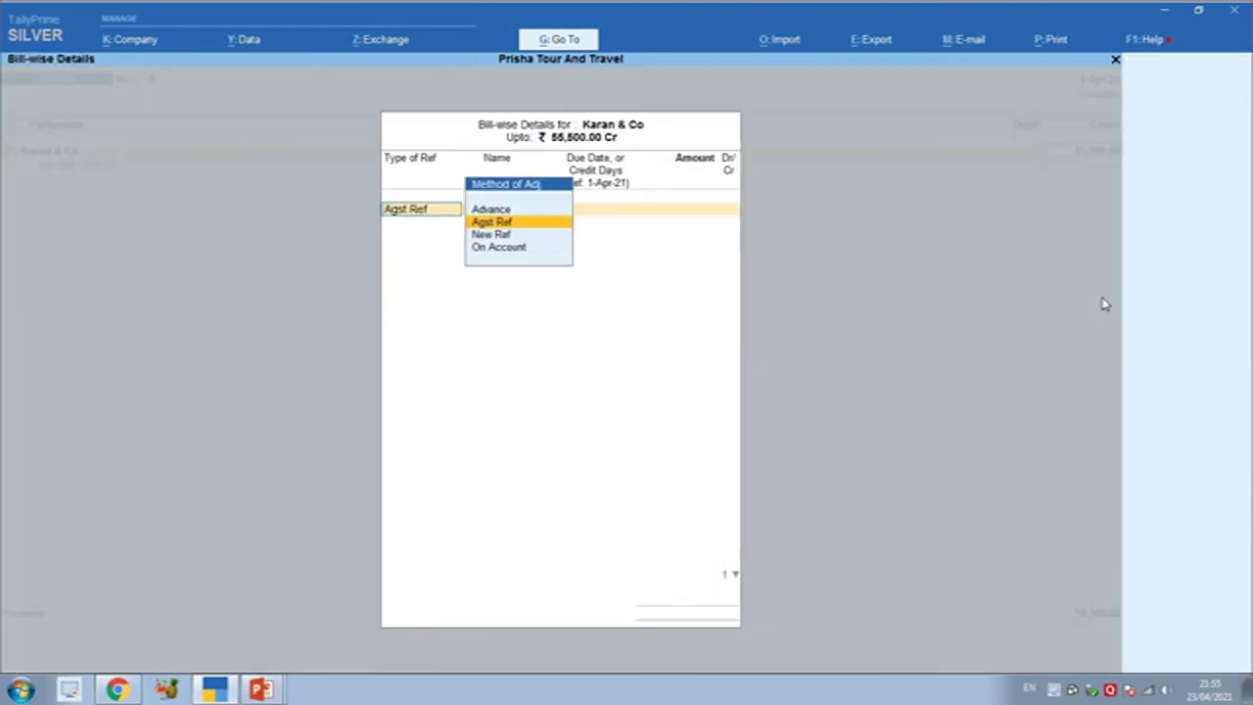
{"action": "key", "text": "Return"}
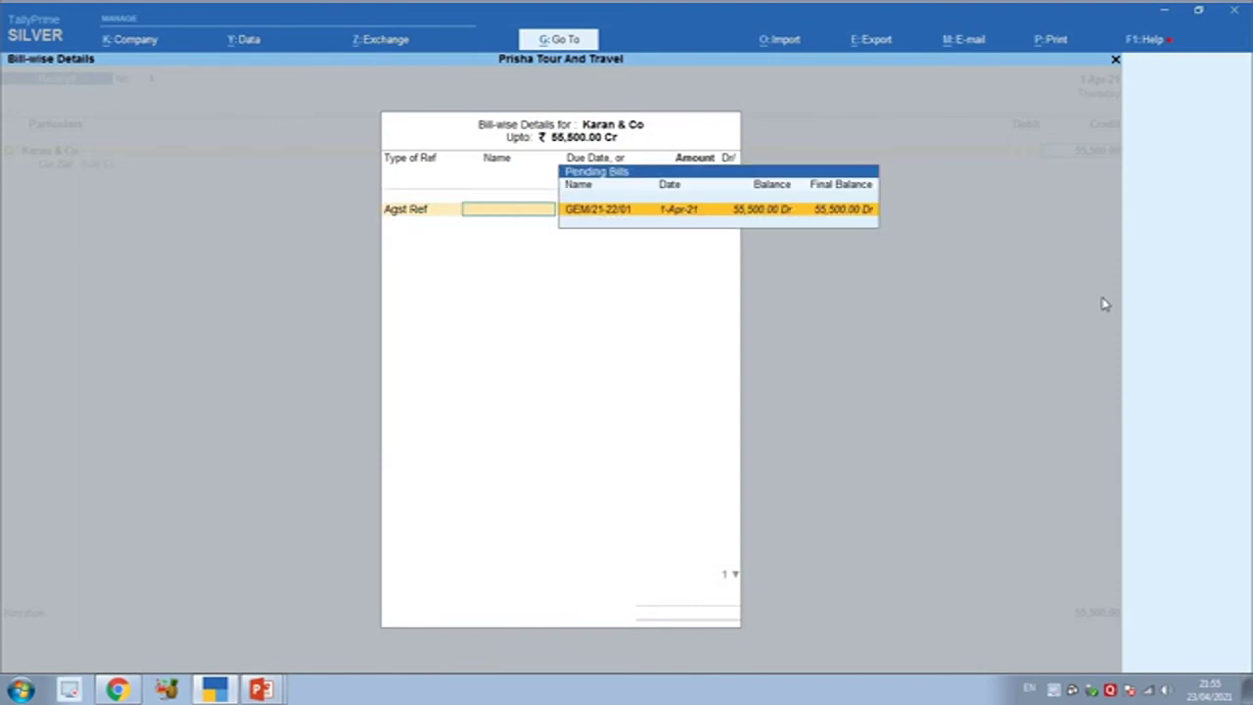
{"action": "key", "text": "Return"}
{"action": "key", "text": "Return"}
{"action": "key", "text": "Return"}
Date the receipt voucher 1-5-21 and debit Punjab National Bank with 55,500.
{"action": "key", "text": "F2"}
{"action": "type", "text": "1-5-21"}
{"action": "key", "text": "Return"}
{"action": "key", "text": "Return"}
{"action": "key", "text": "Return"}
{"action": "key", "text": "Return"}
{"action": "key", "text": "Return"}
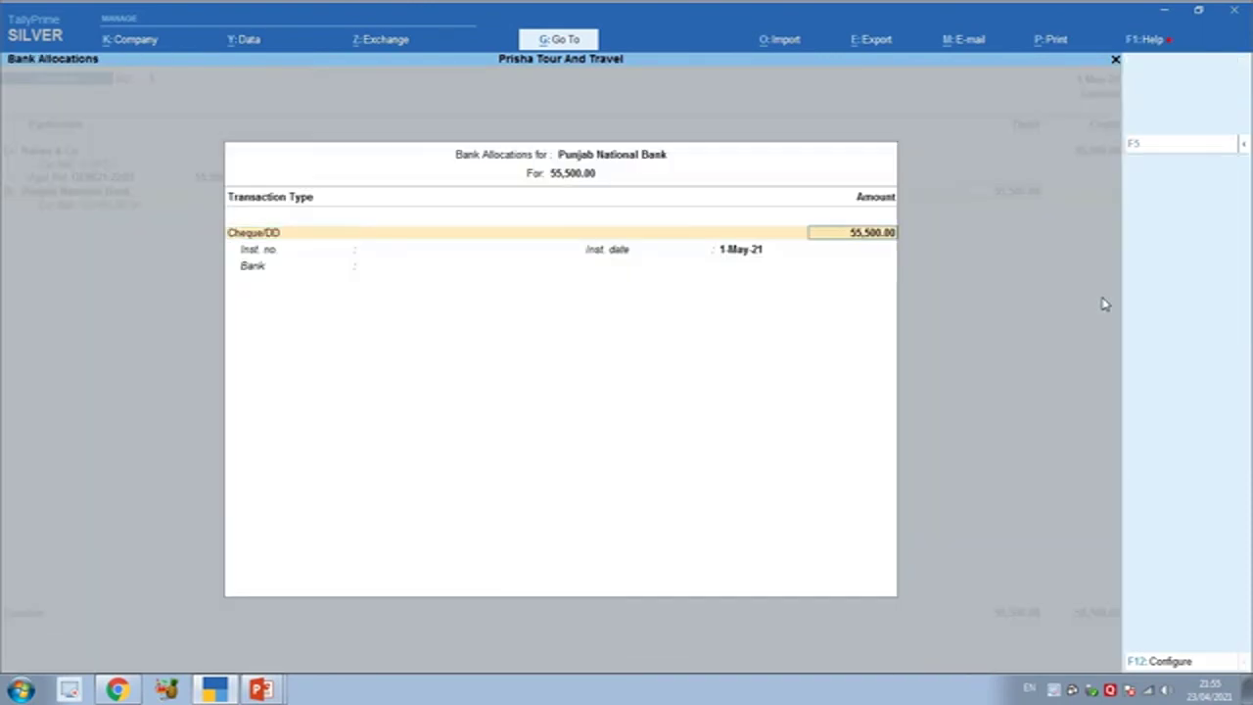
Set the bank allocation's transaction type to e-Fund Transfer, leaving the instrument number blank and keeping the date 1-May-21.
{"action": "key", "text": "Return"}
{"action": "key", "text": "Return"}
{"action": "key", "text": "Return"}
{"action": "key", "text": "BackSpace"}
{"action": "key", "text": "BackSpace"}
{"action": "key", "text": "BackSpace"}
{"action": "key", "text": "BackSpace"}
{"action": "key", "text": "Down"}
{"action": "key", "text": "Return"}
{"action": "key", "text": "Return"}
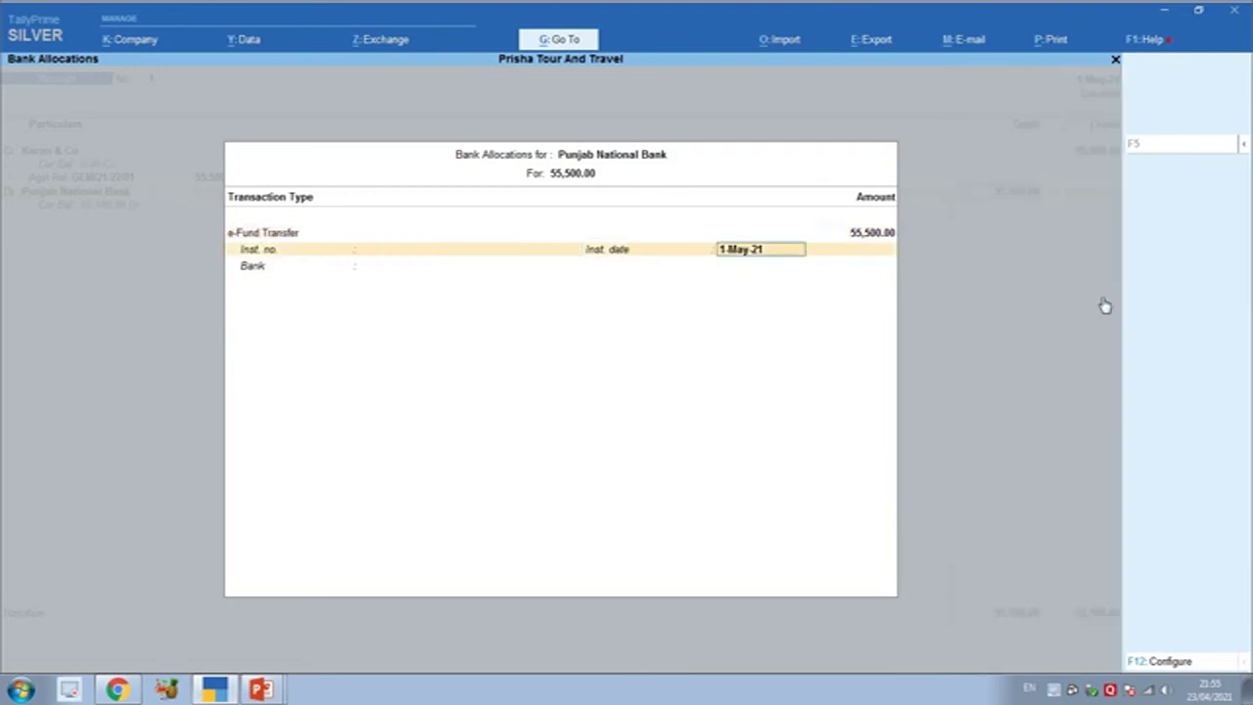
{"action": "key", "text": "Return"}
{"action": "key", "text": "Return"}
Enter the narration "BEING PAYMNET RECEIVED FROM KARAN AND CO." and save the receipt voucher.
{"action": "type", "text": "BEING"}
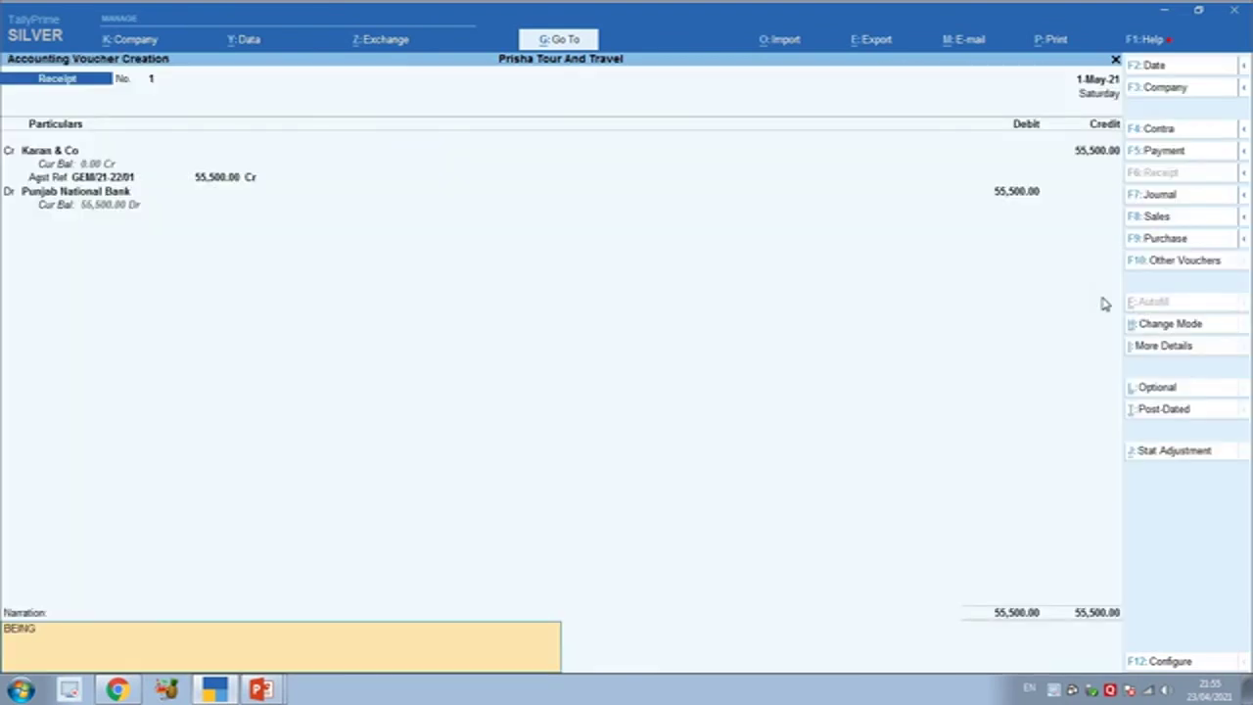
{"action": "type", "text": " PAYMNET RECEIVED FROM KARAN AND"}
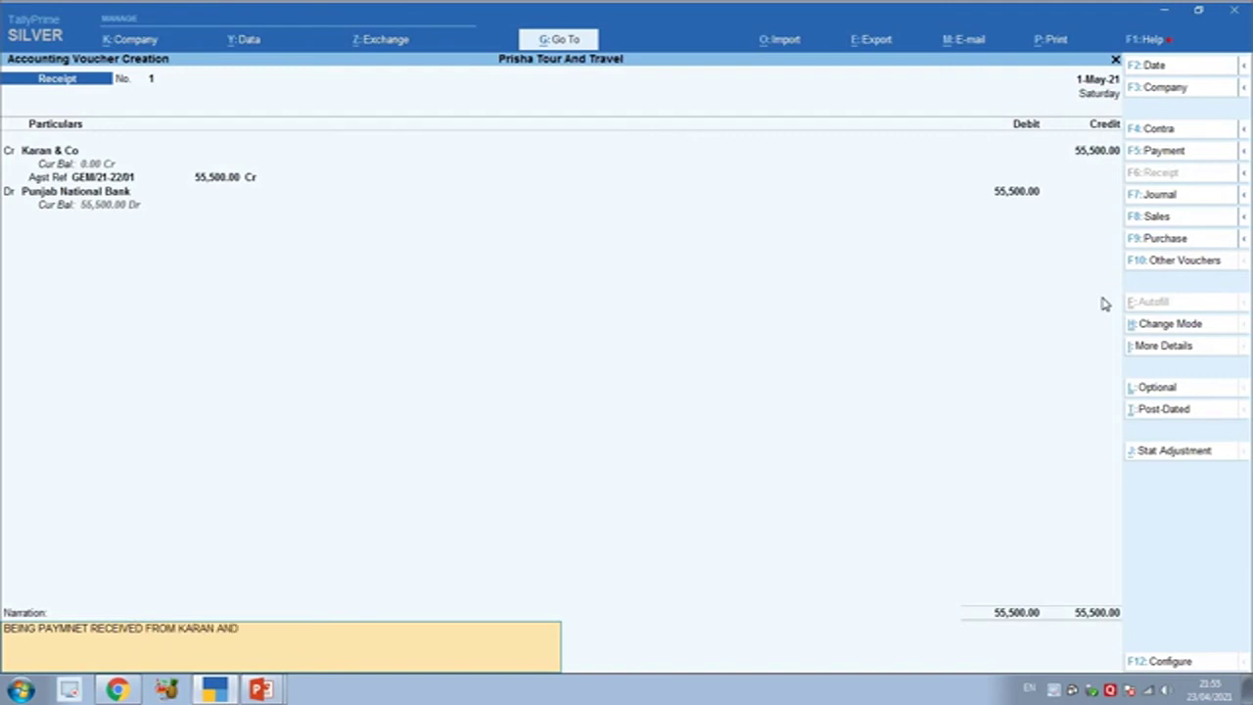
{"action": "type", "text": " CCCCCCCCCCCCC"}
{"action": "key", "text": "BackSpace"}
{"action": "key", "text": "BackSpace"}
{"action": "key", "text": "BackSpace"}
{"action": "key", "text": "BackSpace"}
{"action": "key", "text": "BackSpace"}
{"action": "key", "text": "BackSpace"}
{"action": "key", "text": "BackSpace"}
{"action": "key", "text": "BackSpace"}
{"action": "key", "text": "BackSpace"}
{"action": "key", "text": "BackSpace"}
{"action": "key", "text": "BackSpace"}
{"action": "key", "text": "BackSpace"}
{"action": "type", "text": "O"}
{"action": "key", "text": "Return"}
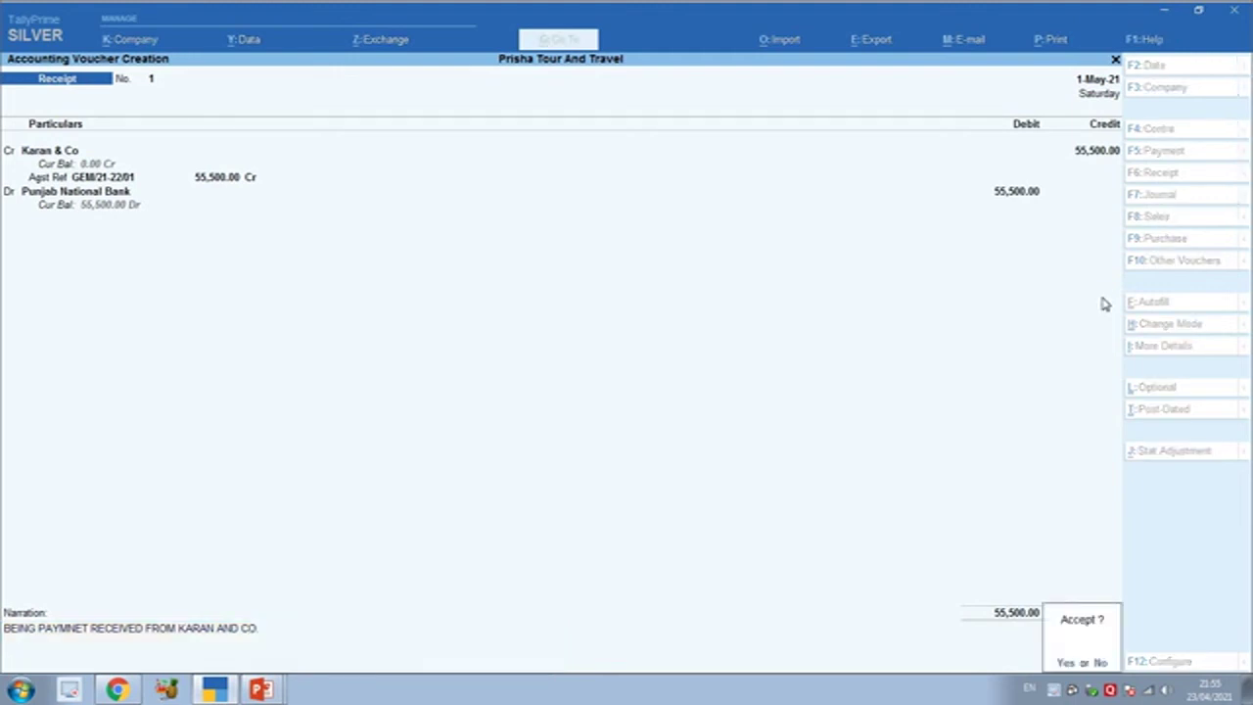
{"action": "key", "text": "Return"}
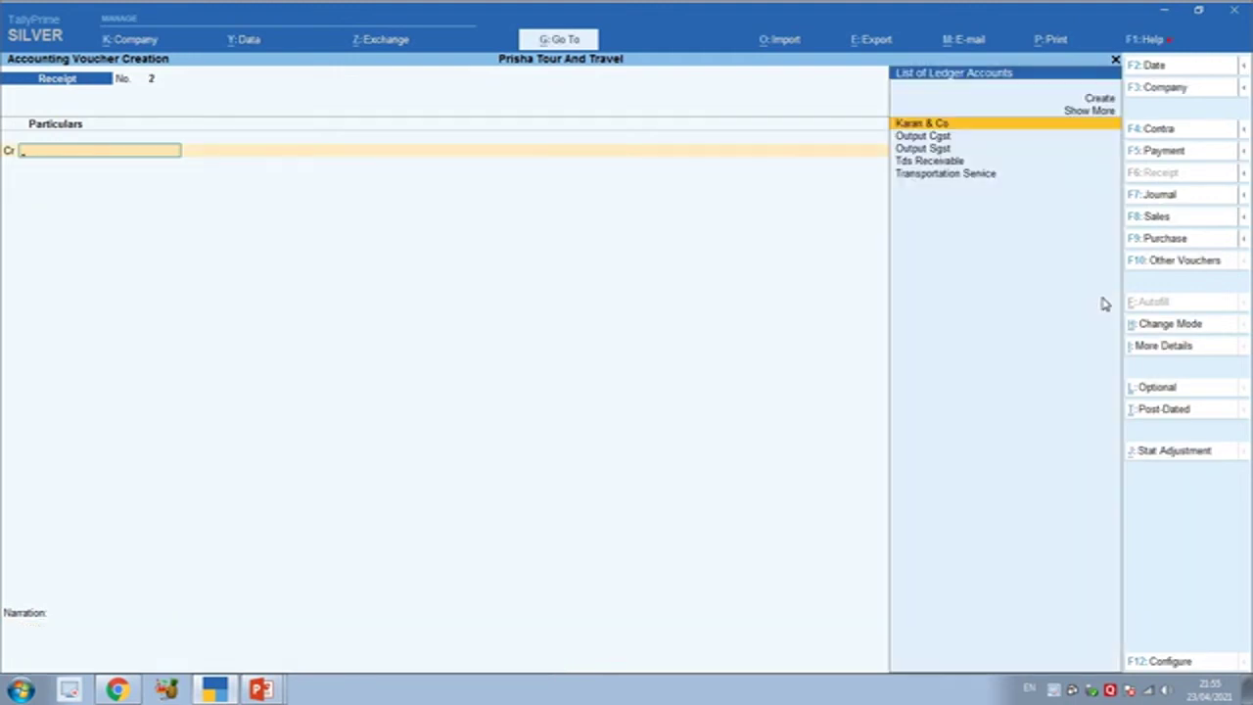
Leave voucher entry and open the Balance Sheet in detailed format.
{"action": "key", "text": "Escape"}
{"action": "key", "text": "Up"}
{"action": "key", "text": "Up"}
{"action": "key", "text": "Up"}
{"action": "key", "text": "b"}
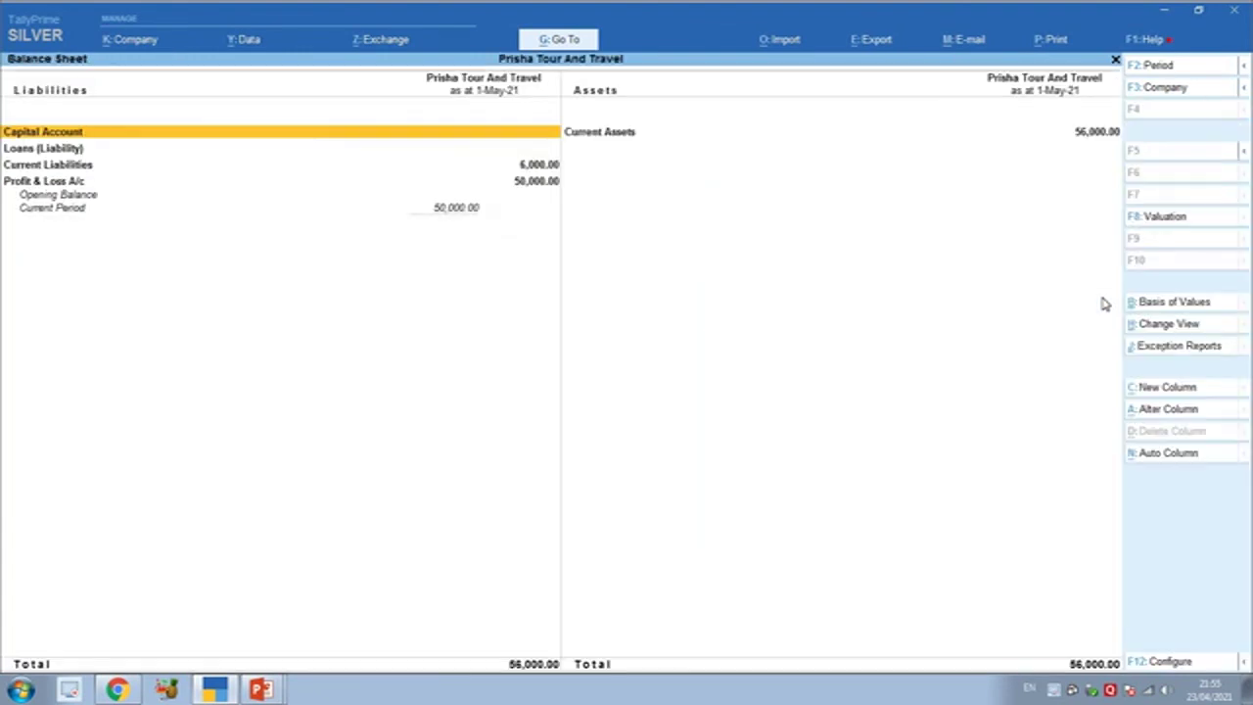
{"action": "key", "text": "alt+F5"}
{"action": "key", "text": "Right"}
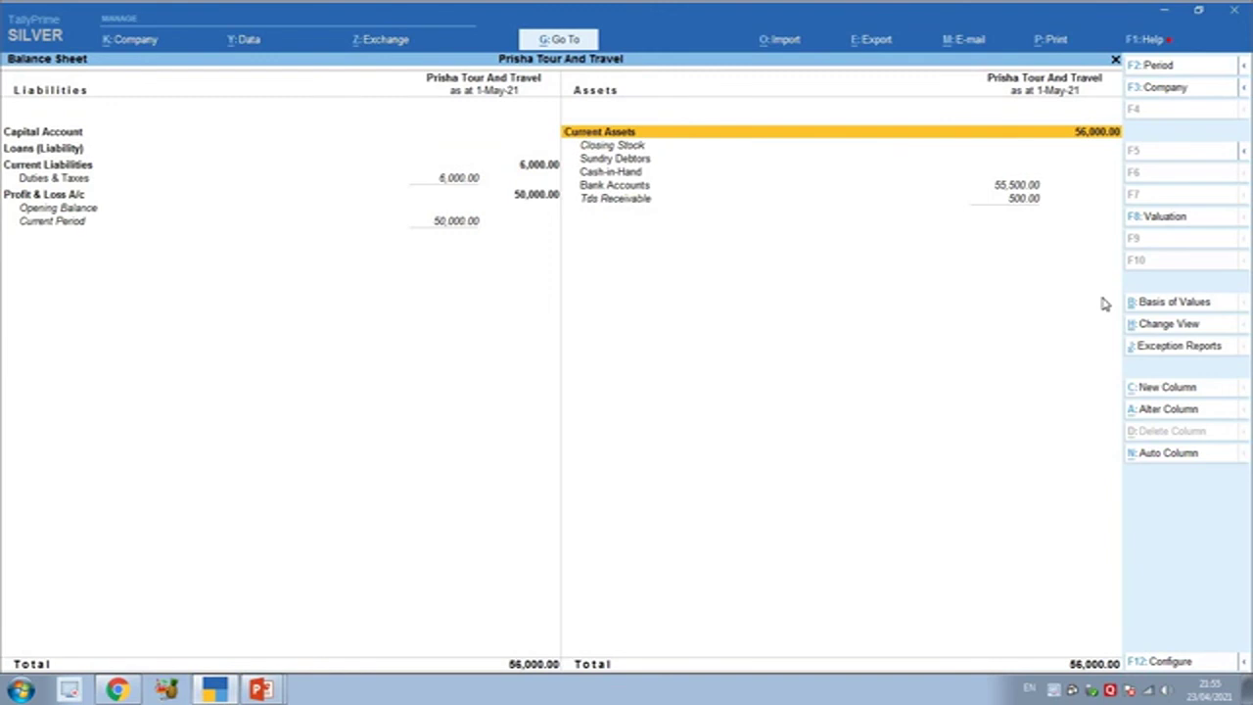
Examine the Current Assets group, checking the Bank Accounts and Tds Receivable balances.
{"action": "key", "text": "Return"}
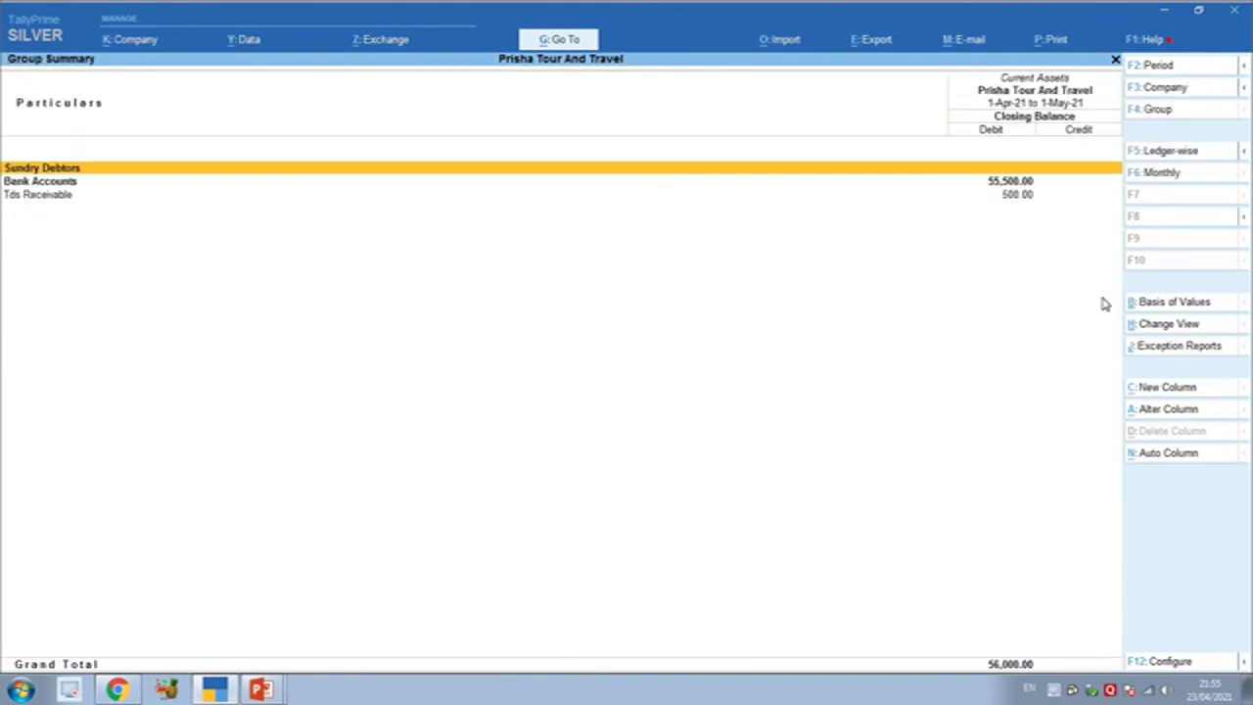
{"action": "key", "text": "Down"}
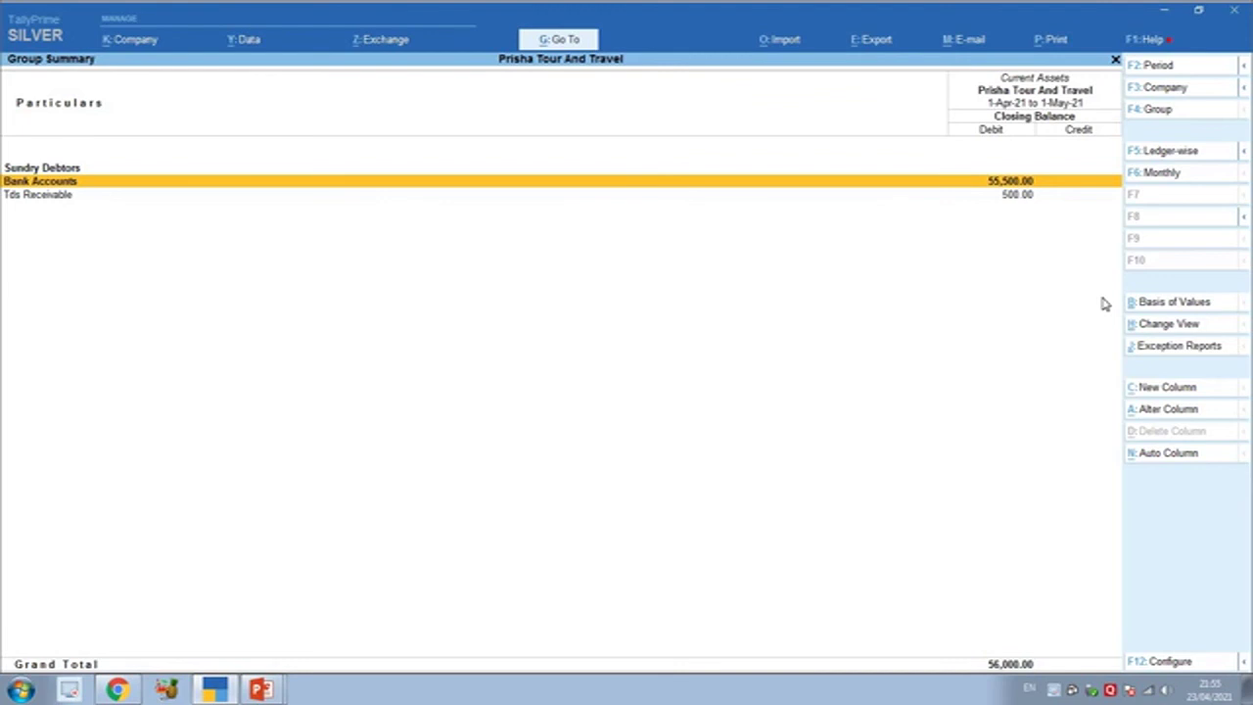
{"action": "key", "text": "Return"}
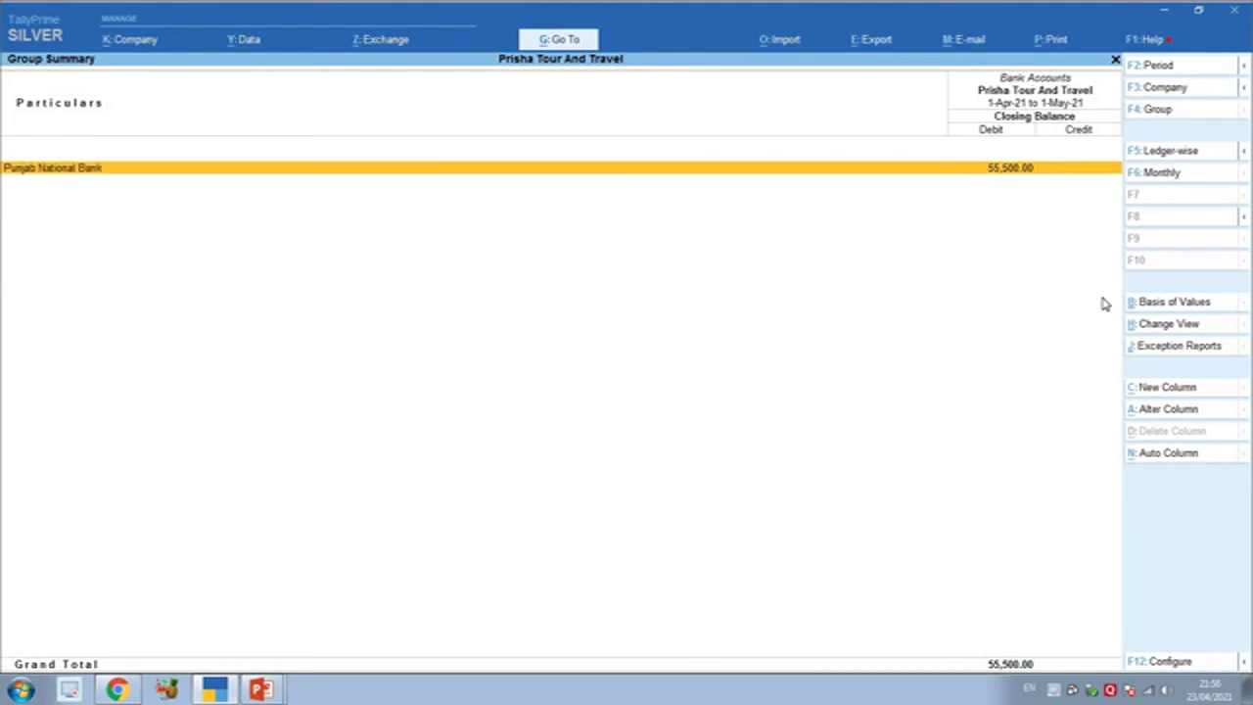
{"action": "key", "text": "Escape"}
{"action": "key", "text": "Down"}
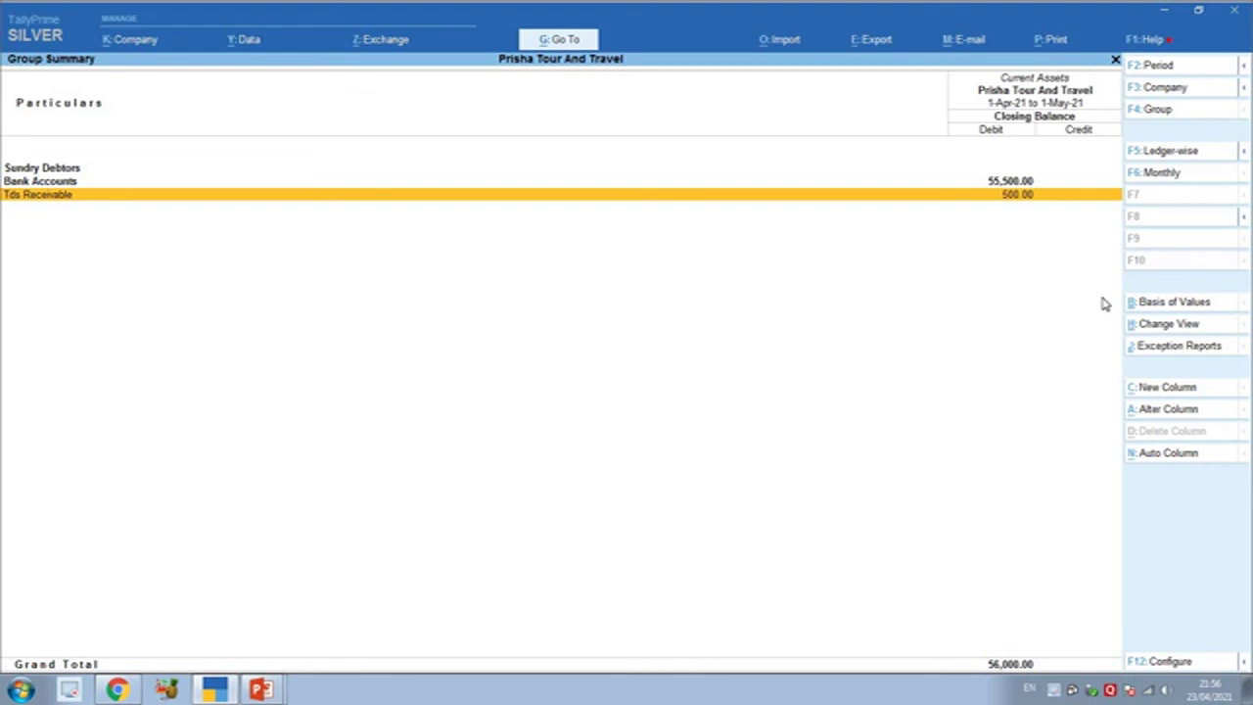
{"action": "key", "text": "Escape"}
Examine the Output Cgst and Output Sgst ledgers under Duties & Taxes.
{"action": "key", "text": "Left"}
{"action": "key", "text": "Down"}
{"action": "key", "text": "Down"}
{"action": "key", "text": "Return"}
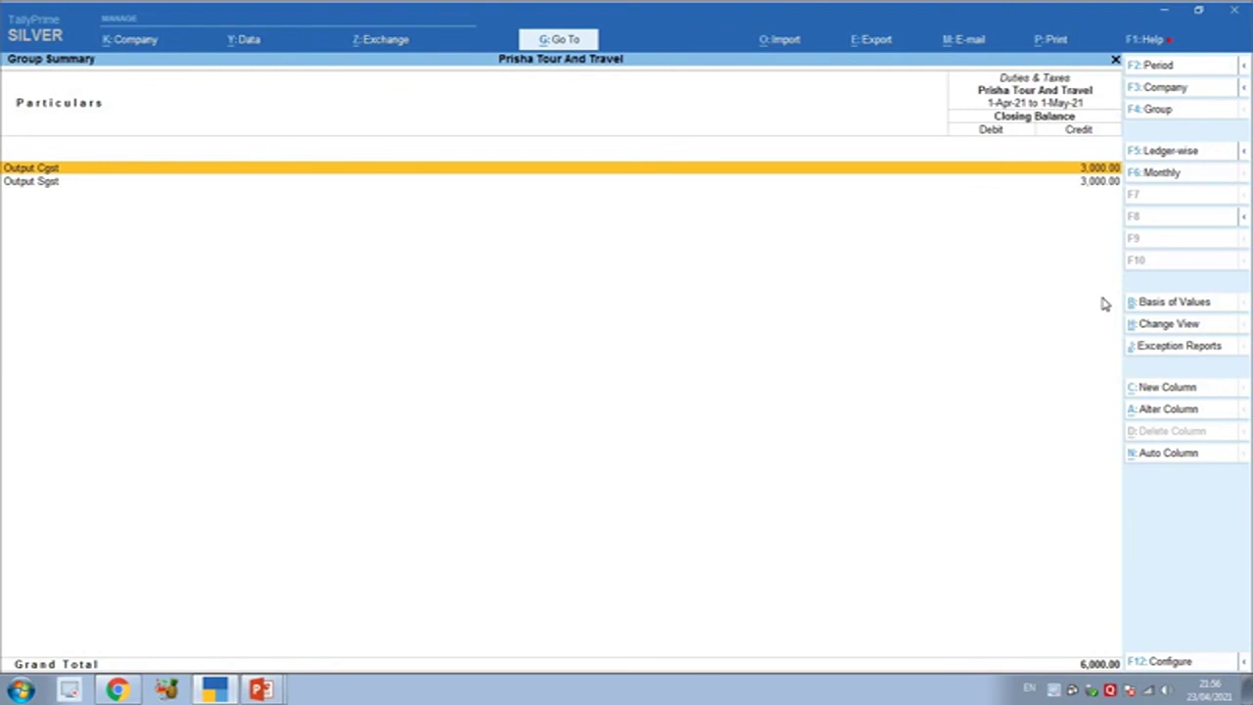
{"action": "key", "text": "Escape"}
Review the Profit & Loss A/c and its Sales Accounts breakdown, and return to the Gateway of Tally.
{"action": "key", "text": "Down"}
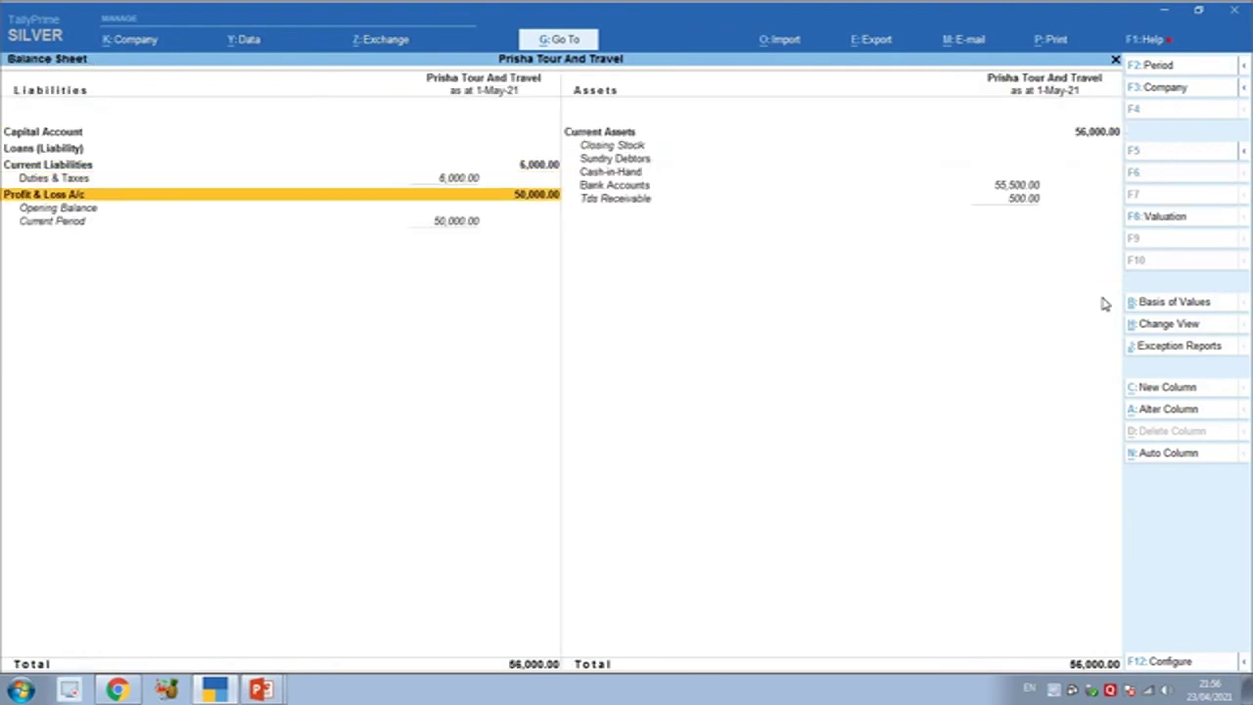
{"action": "key", "text": "Return"}
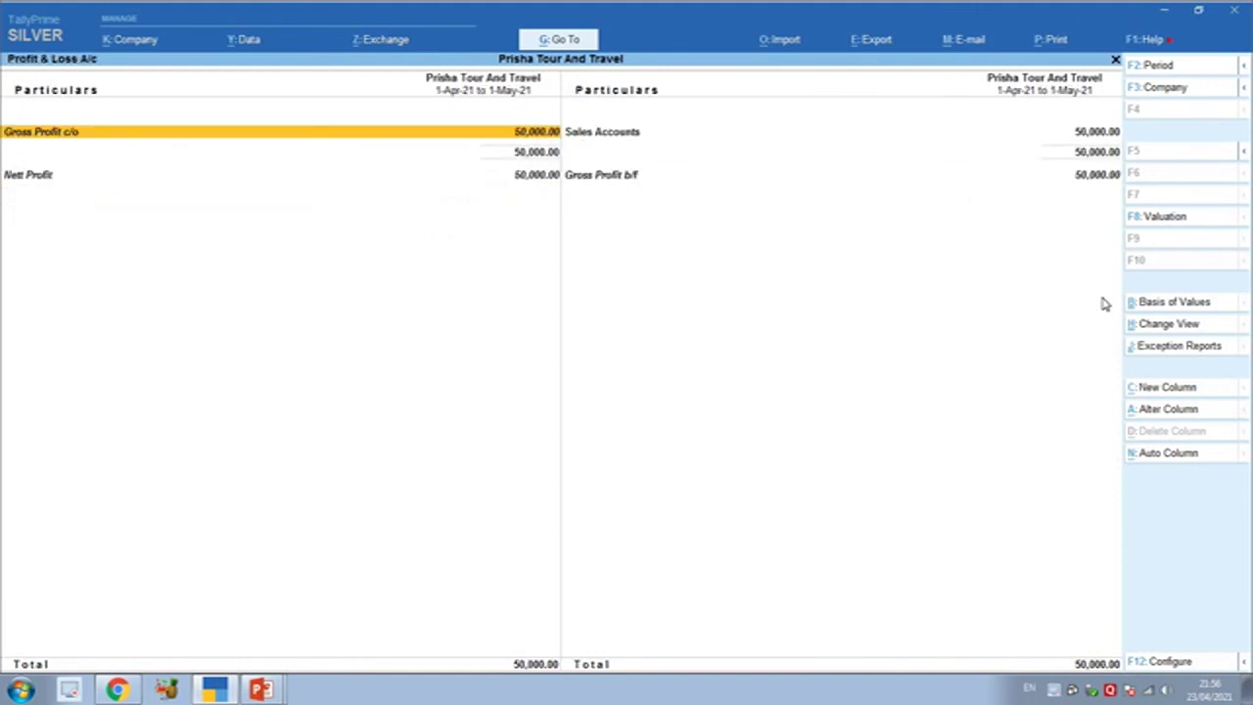
{"action": "key", "text": "Right"}
{"action": "key", "text": "Return"}
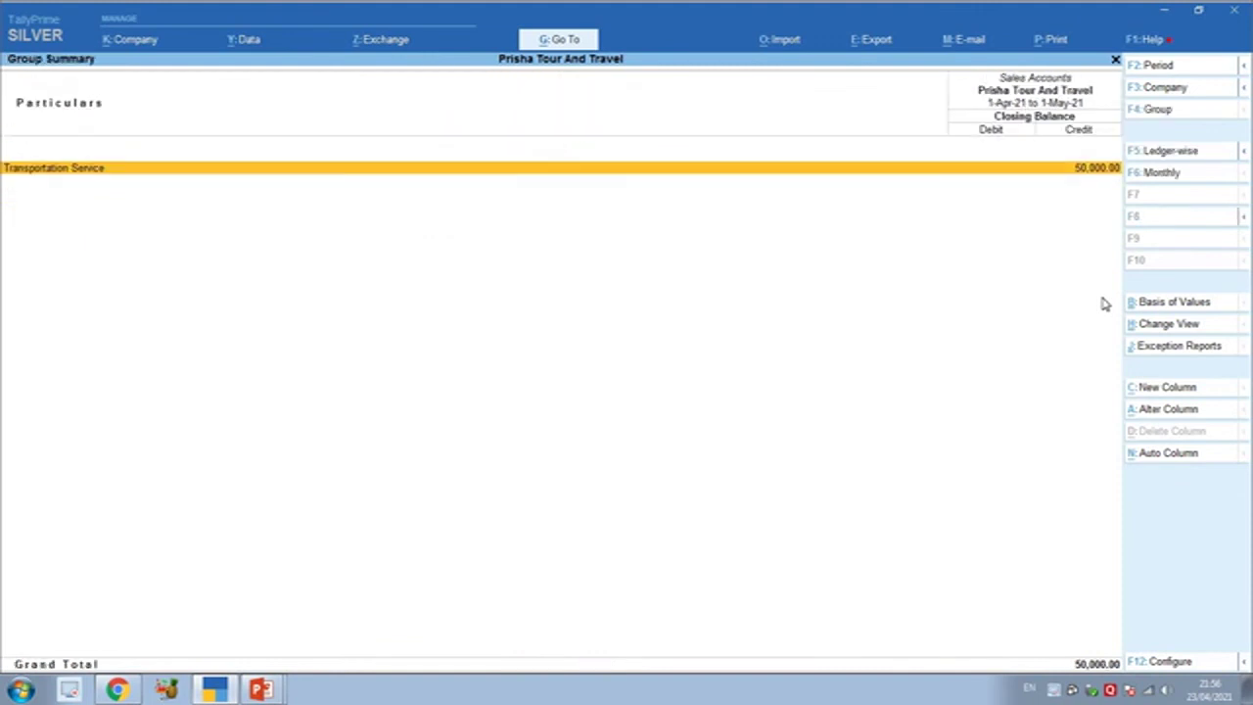
{"action": "key", "text": "Escape"}
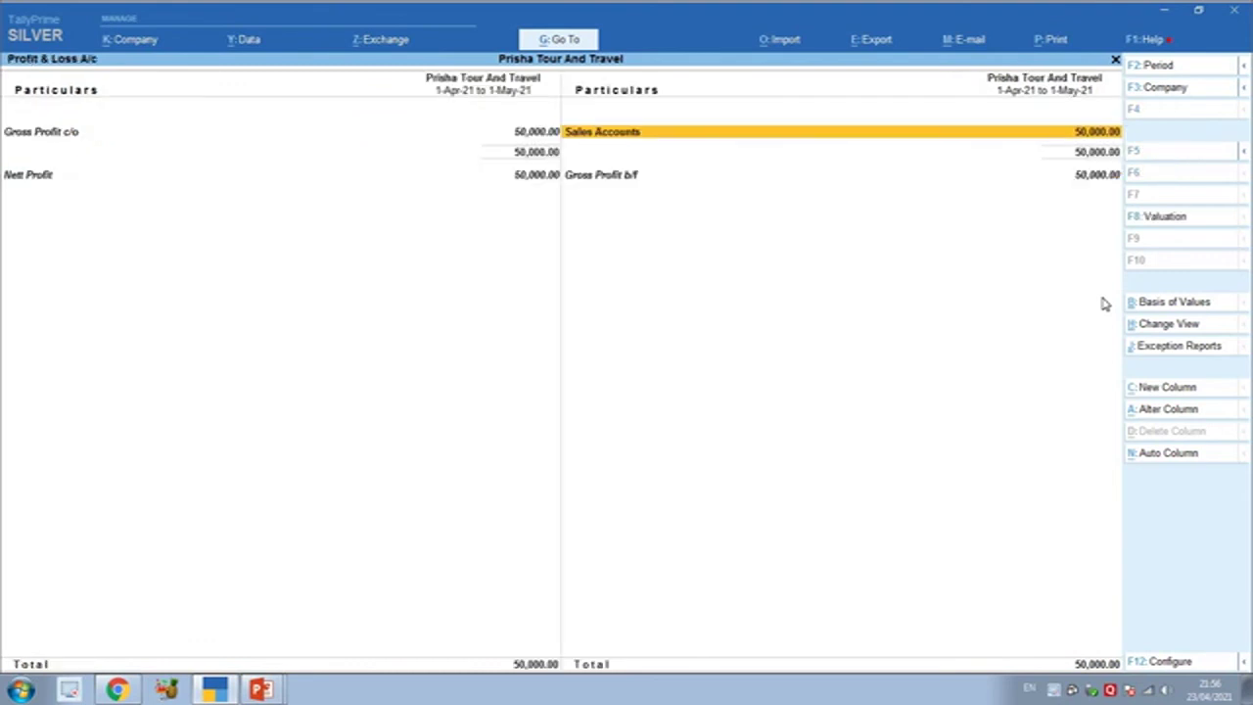
{"action": "key", "text": "Escape"}
{"action": "key", "text": "Escape"}
{"action": "key", "text": "n"}
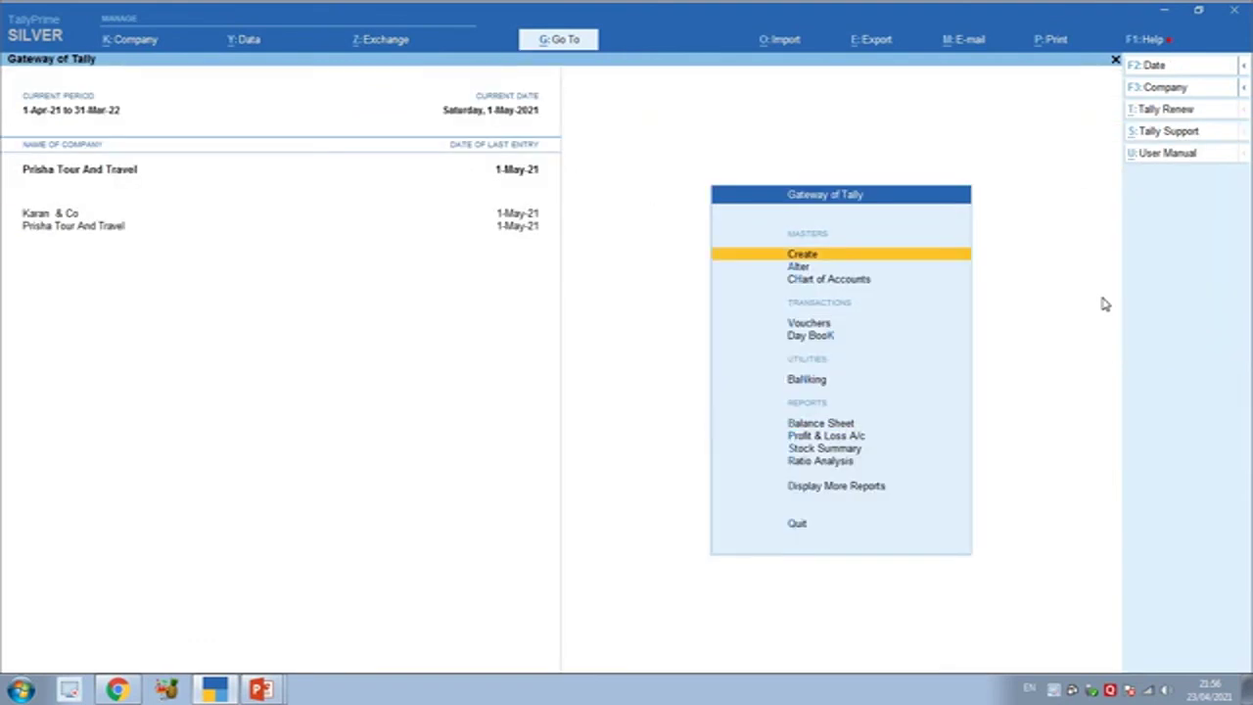
Open the Day Book and set its period to start from 1-Apr-21, keeping 1-May-21 as the end date.
{"action": "key", "text": "d"}
{"action": "key", "text": "d"}
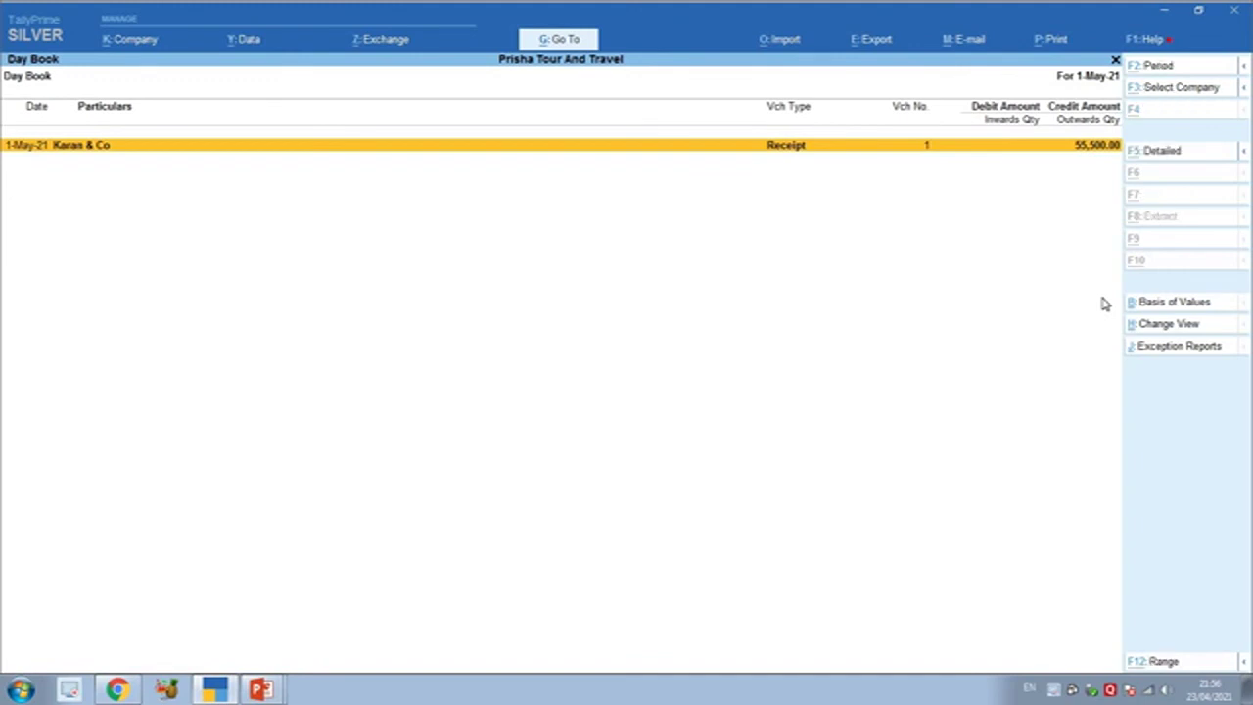
{"action": "key", "text": "alt+F2"}
{"action": "type", "text": "1.4.21"}
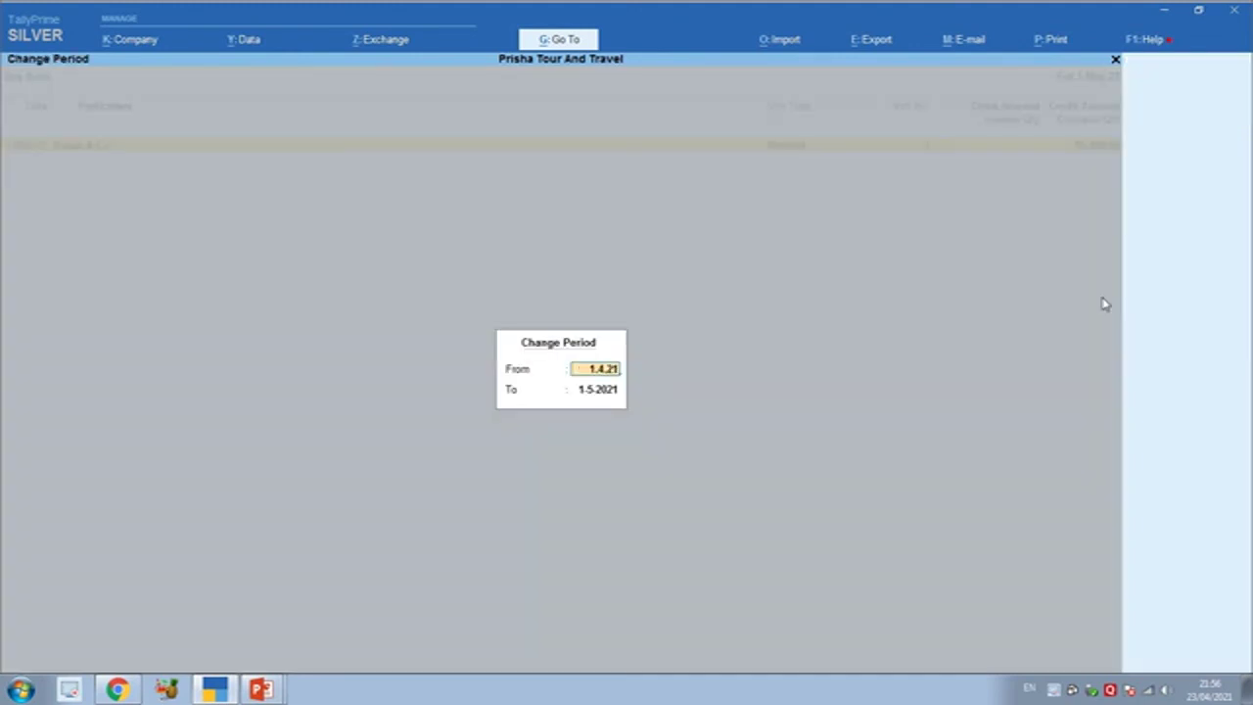
{"action": "key", "text": "Return"}
{"action": "key", "text": "Return"}
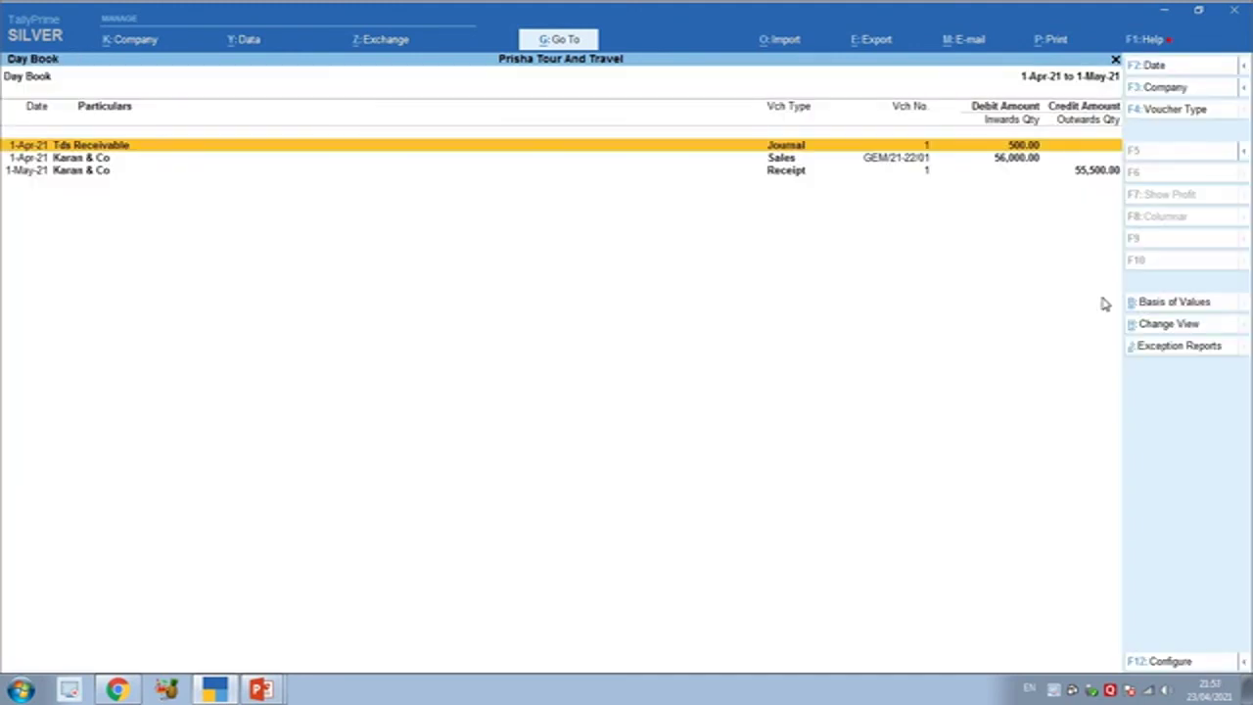
Examine the Karan & Co sales voucher from the Day Book and return to the list without saving changes.
{"action": "key", "text": "Down"}
{"action": "key", "text": "Return"}
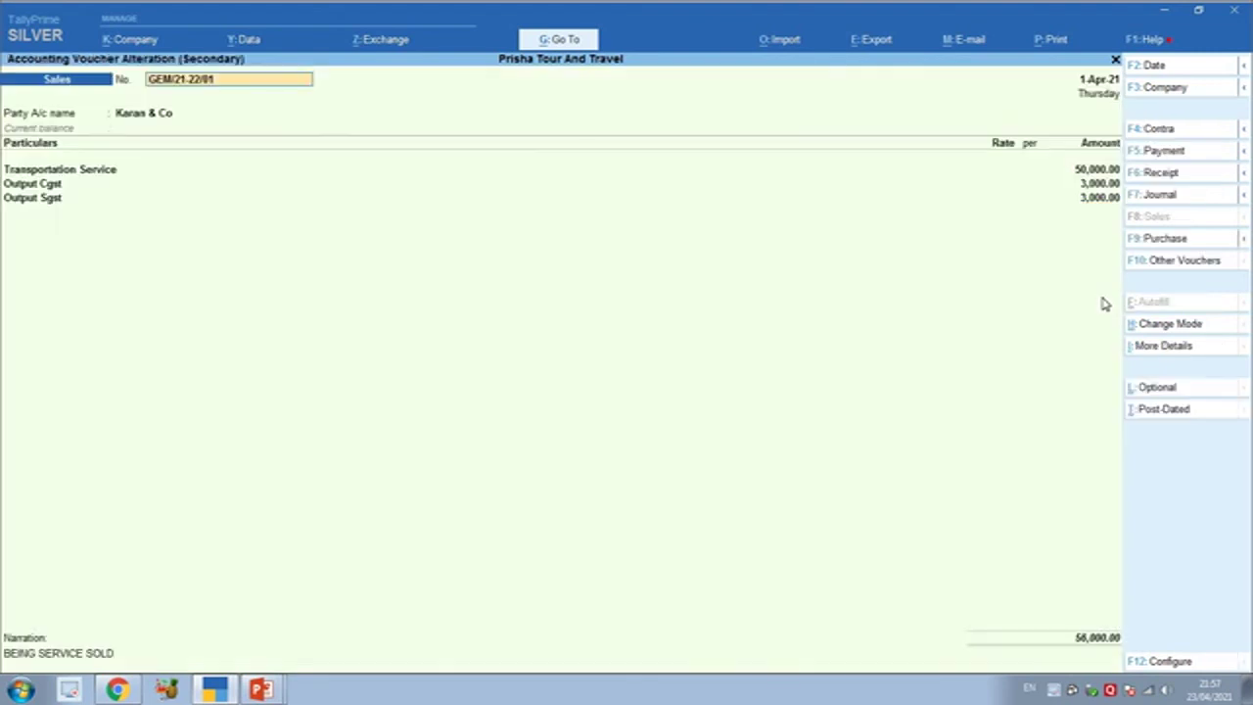
{"action": "key", "text": "Escape"}
{"action": "key", "text": "Return"}
{"action": "key", "text": "Up"}
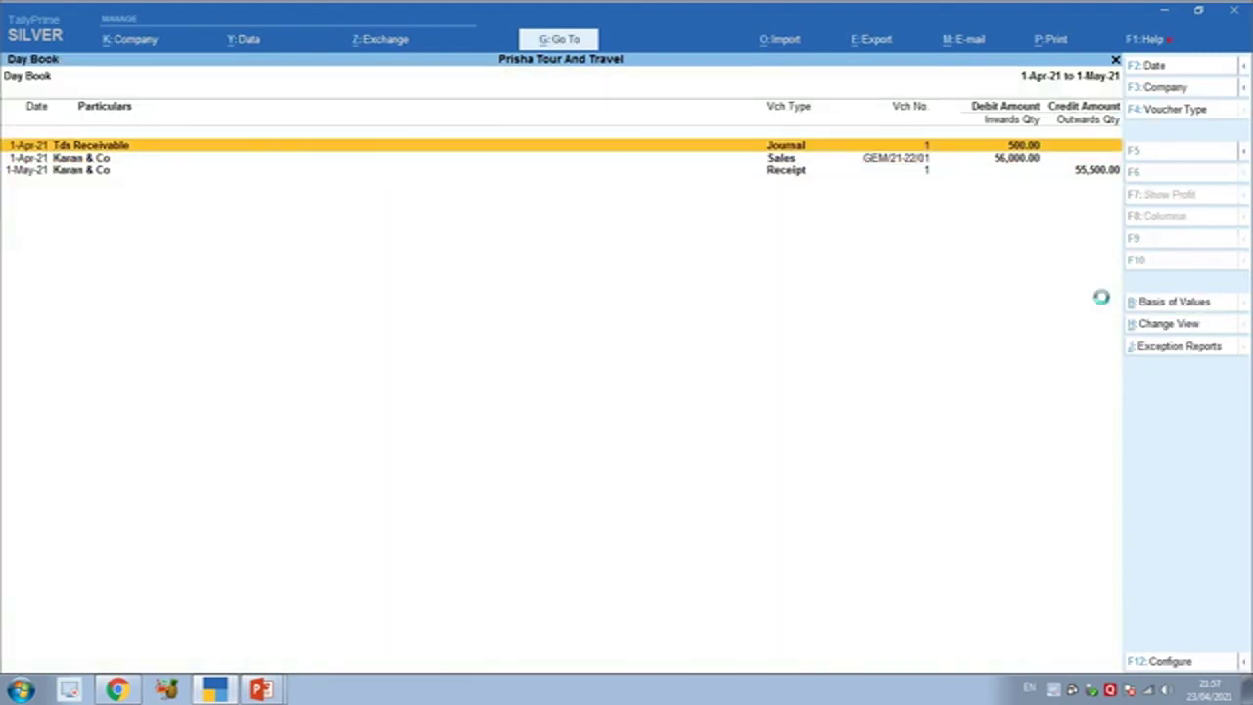
Examine the Tds Receivable journal voucher from the Day Book and leave it without saving changes.
{"action": "key", "text": "Return"}
{"action": "key", "text": "Escape"}
{"action": "key", "text": "Return"}
{"action": "key", "text": "Down"}
{"action": "key", "text": "Down"}
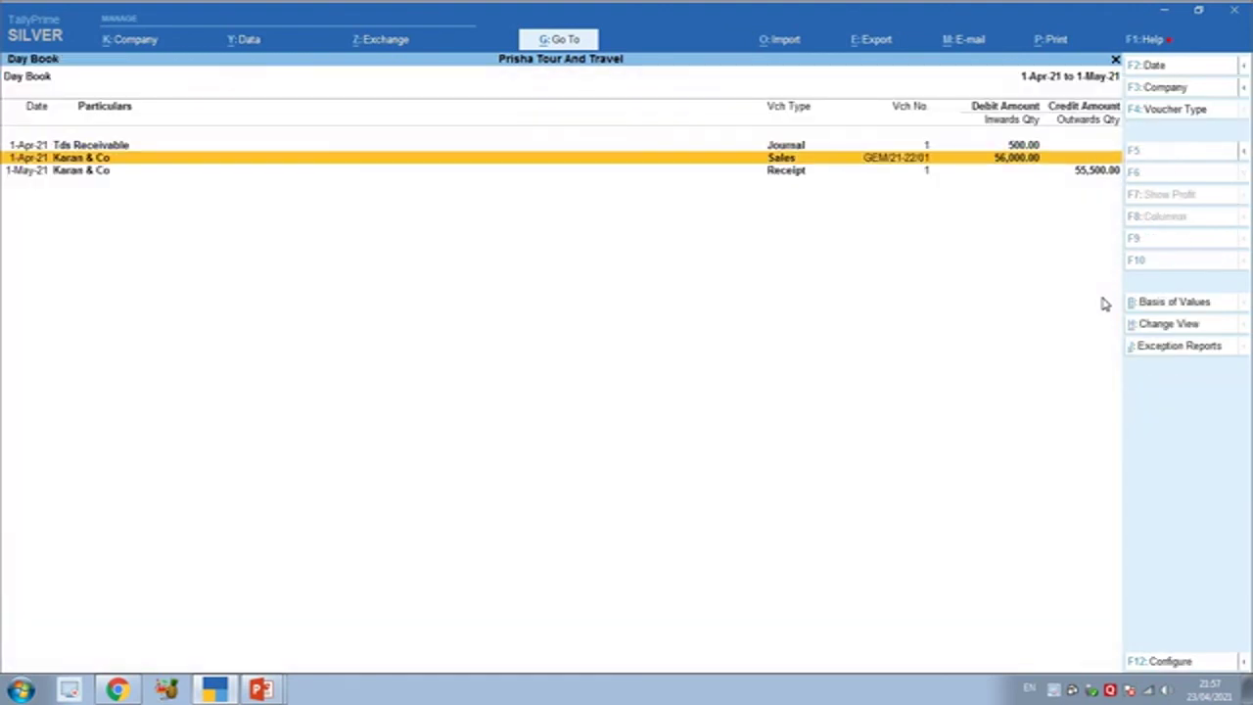
Examine the 1-May-21 Karan & Co receipt voucher and return to the Day Book without saving changes.
{"action": "key", "text": "Return"}
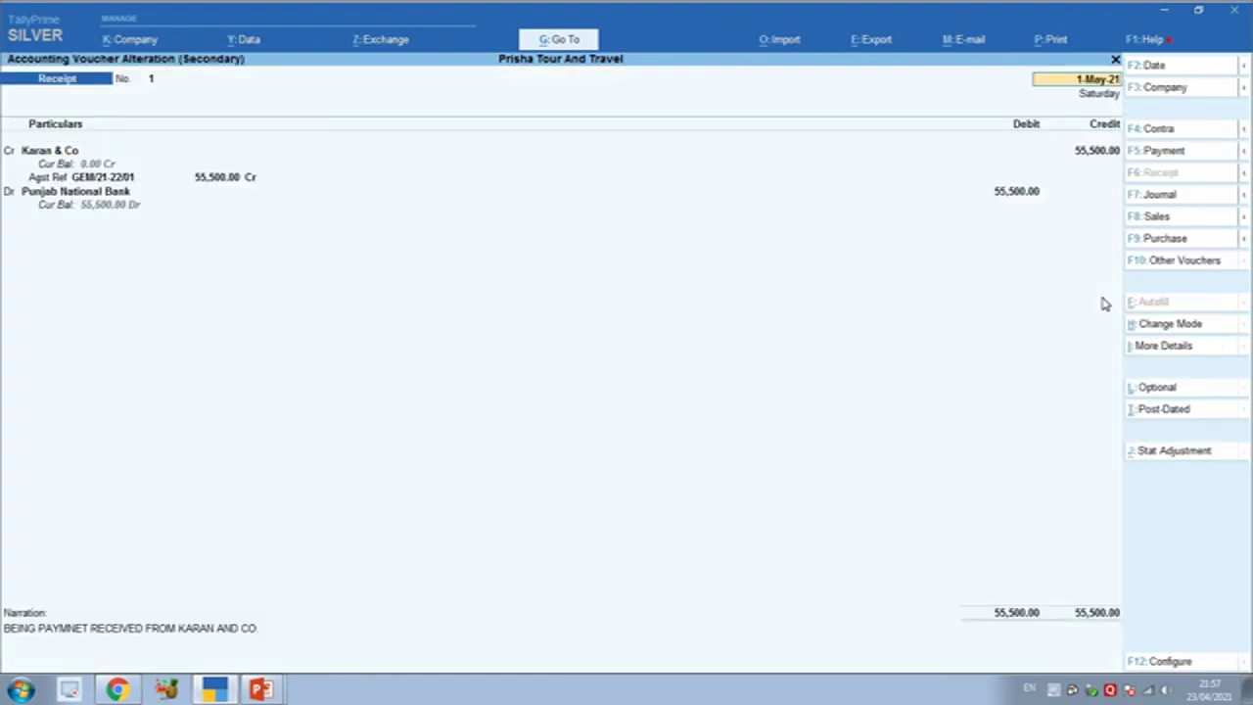
{"action": "key", "text": "Escape"}
{"action": "key", "text": "Return"}
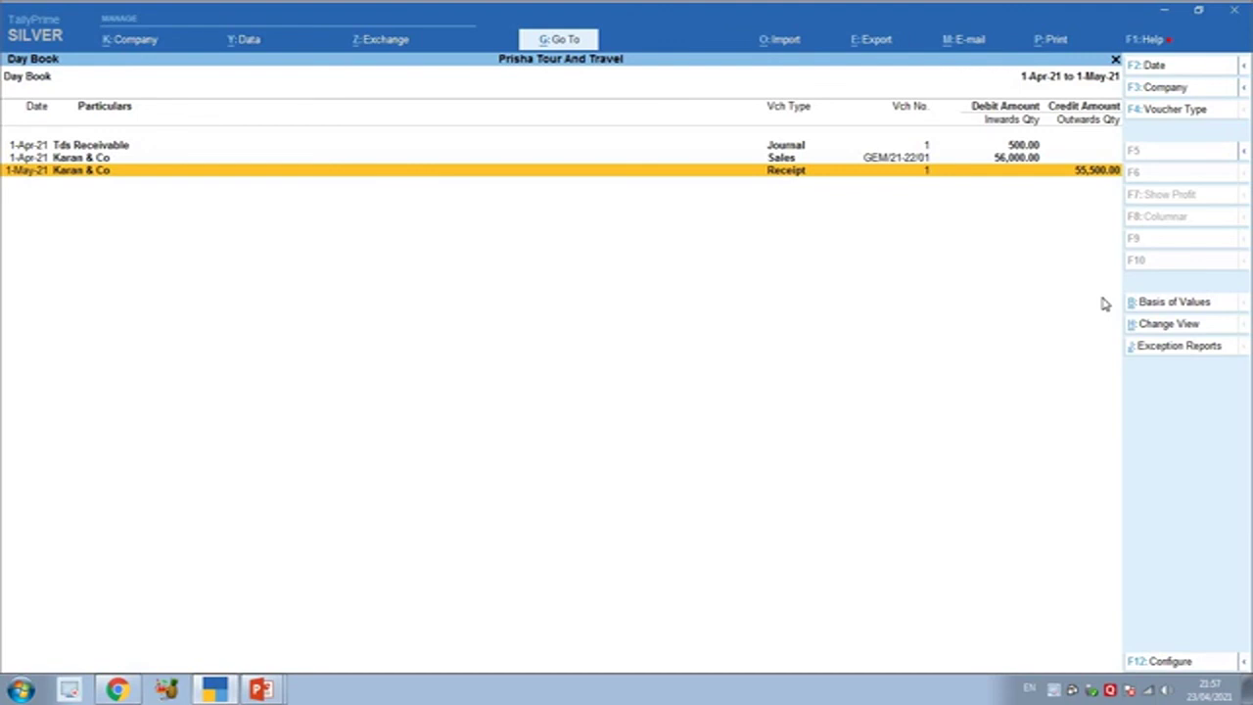
{"action": "key", "text": "ctrl"}
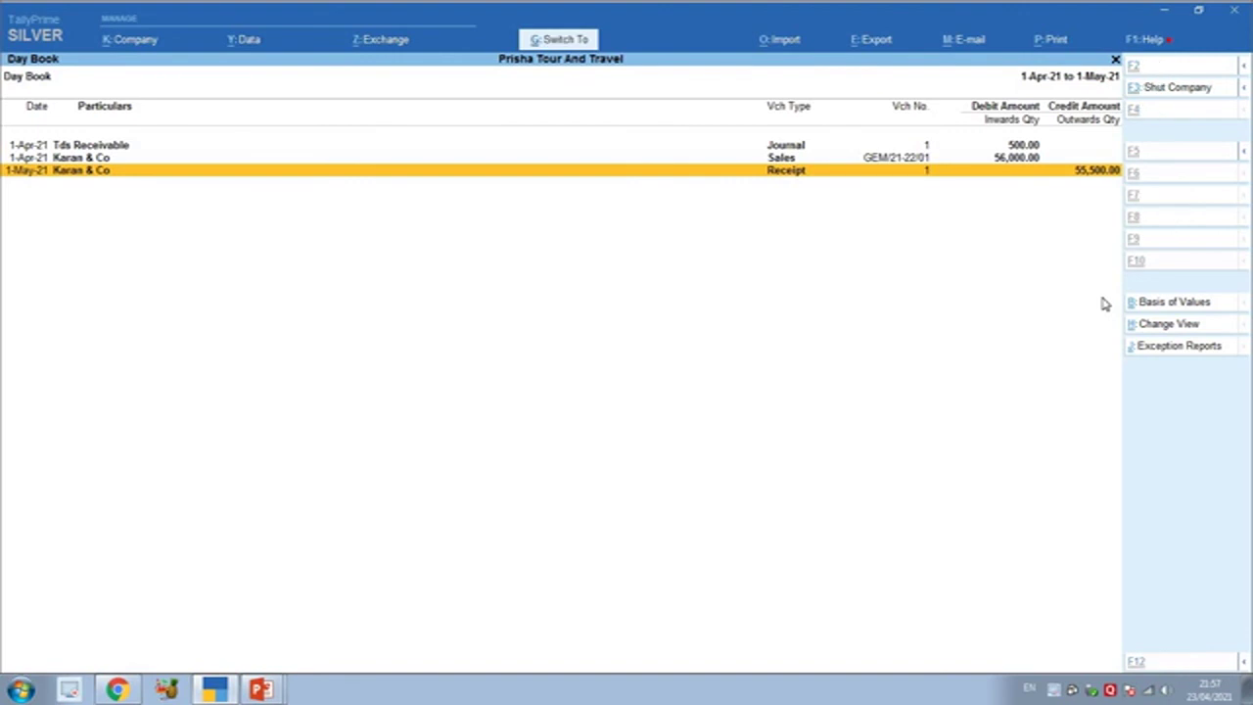